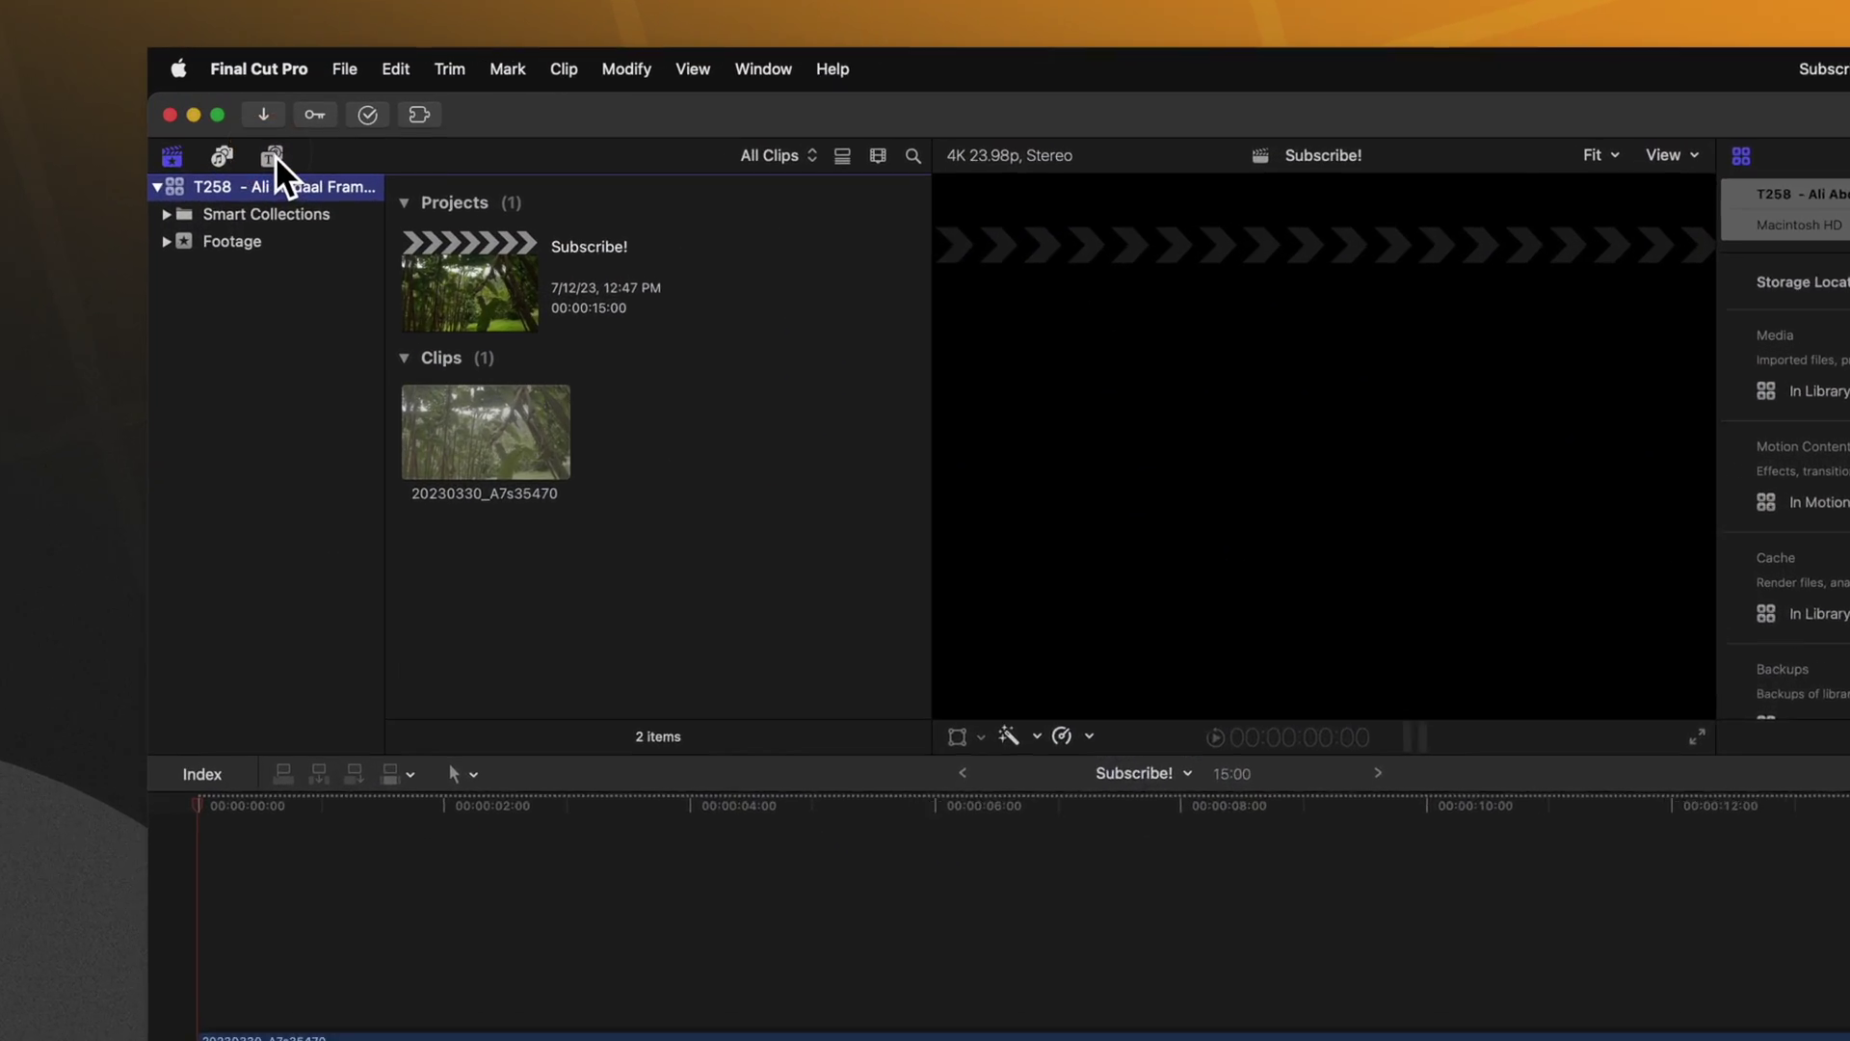
Find the Shapes generator by searching 'shapes' and place it above the jungle footage
{"action": "left_click", "coordinate": [273, 154]}
{"action": "left_click", "coordinate": [184, 223]}
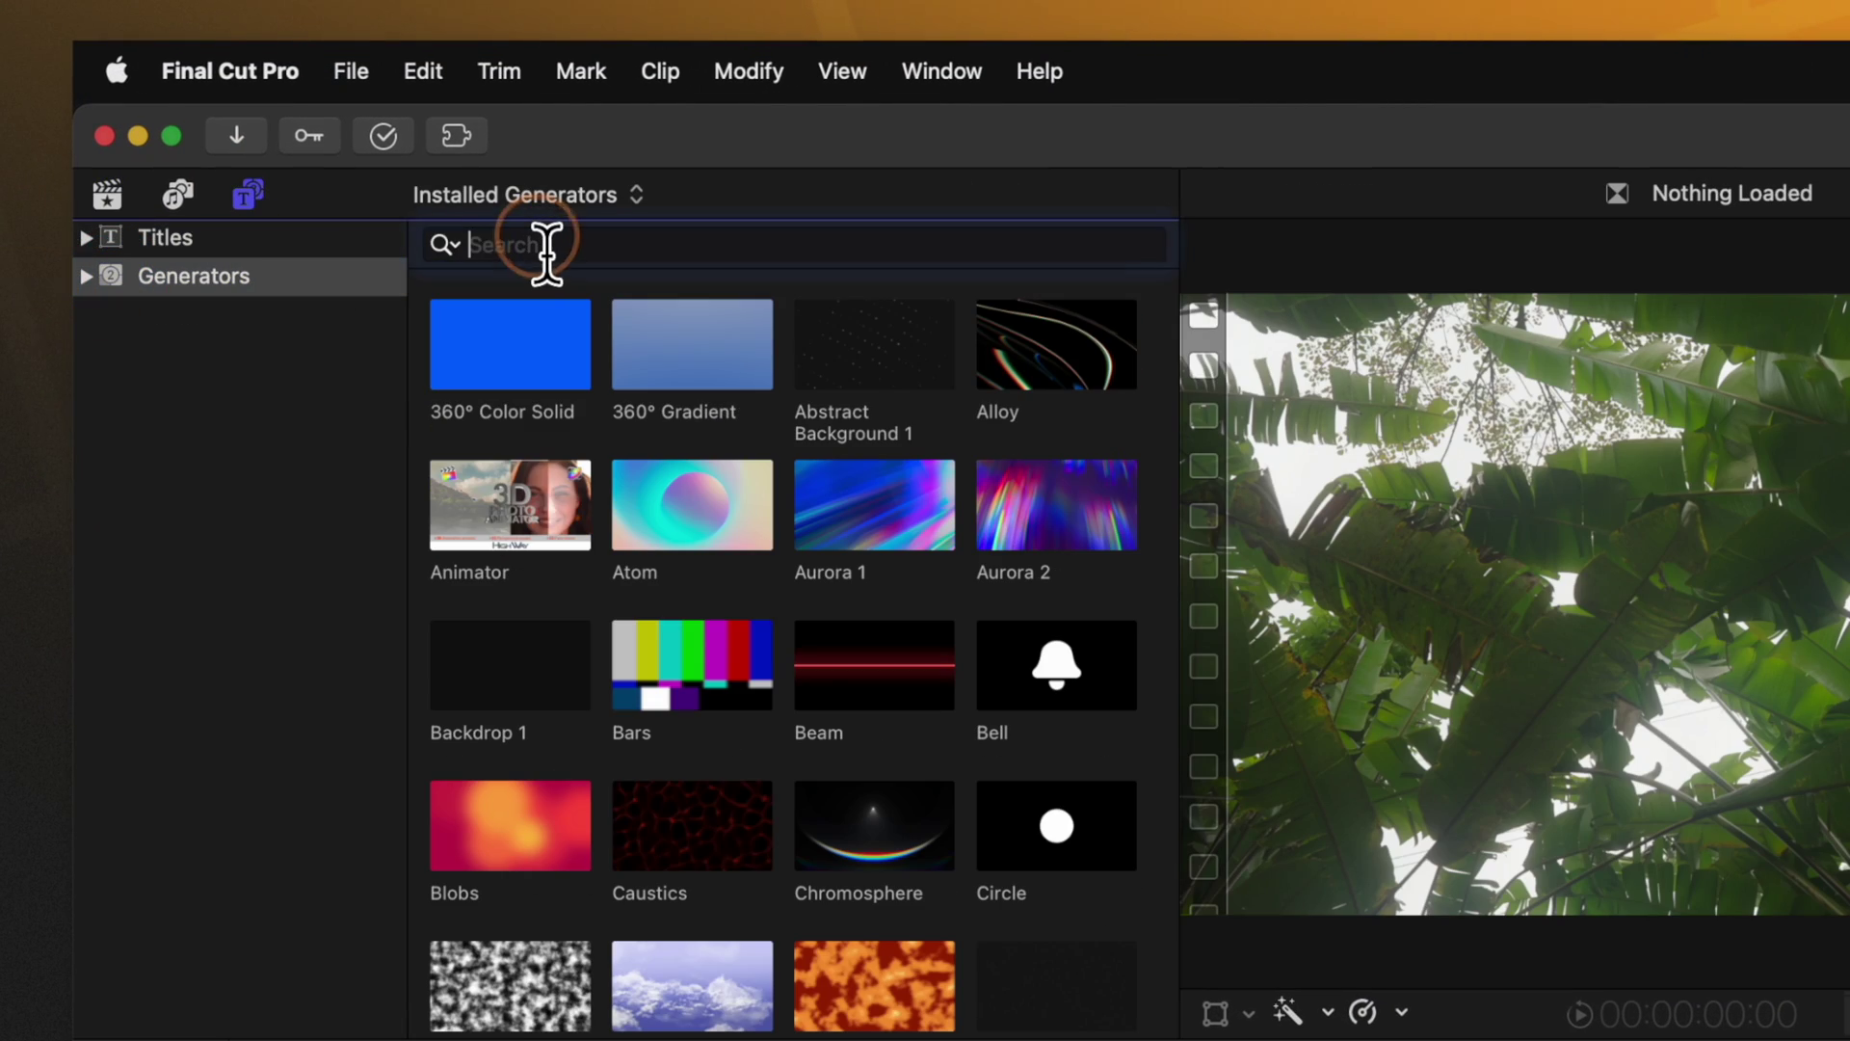
{"action": "type", "text": "shapes"}
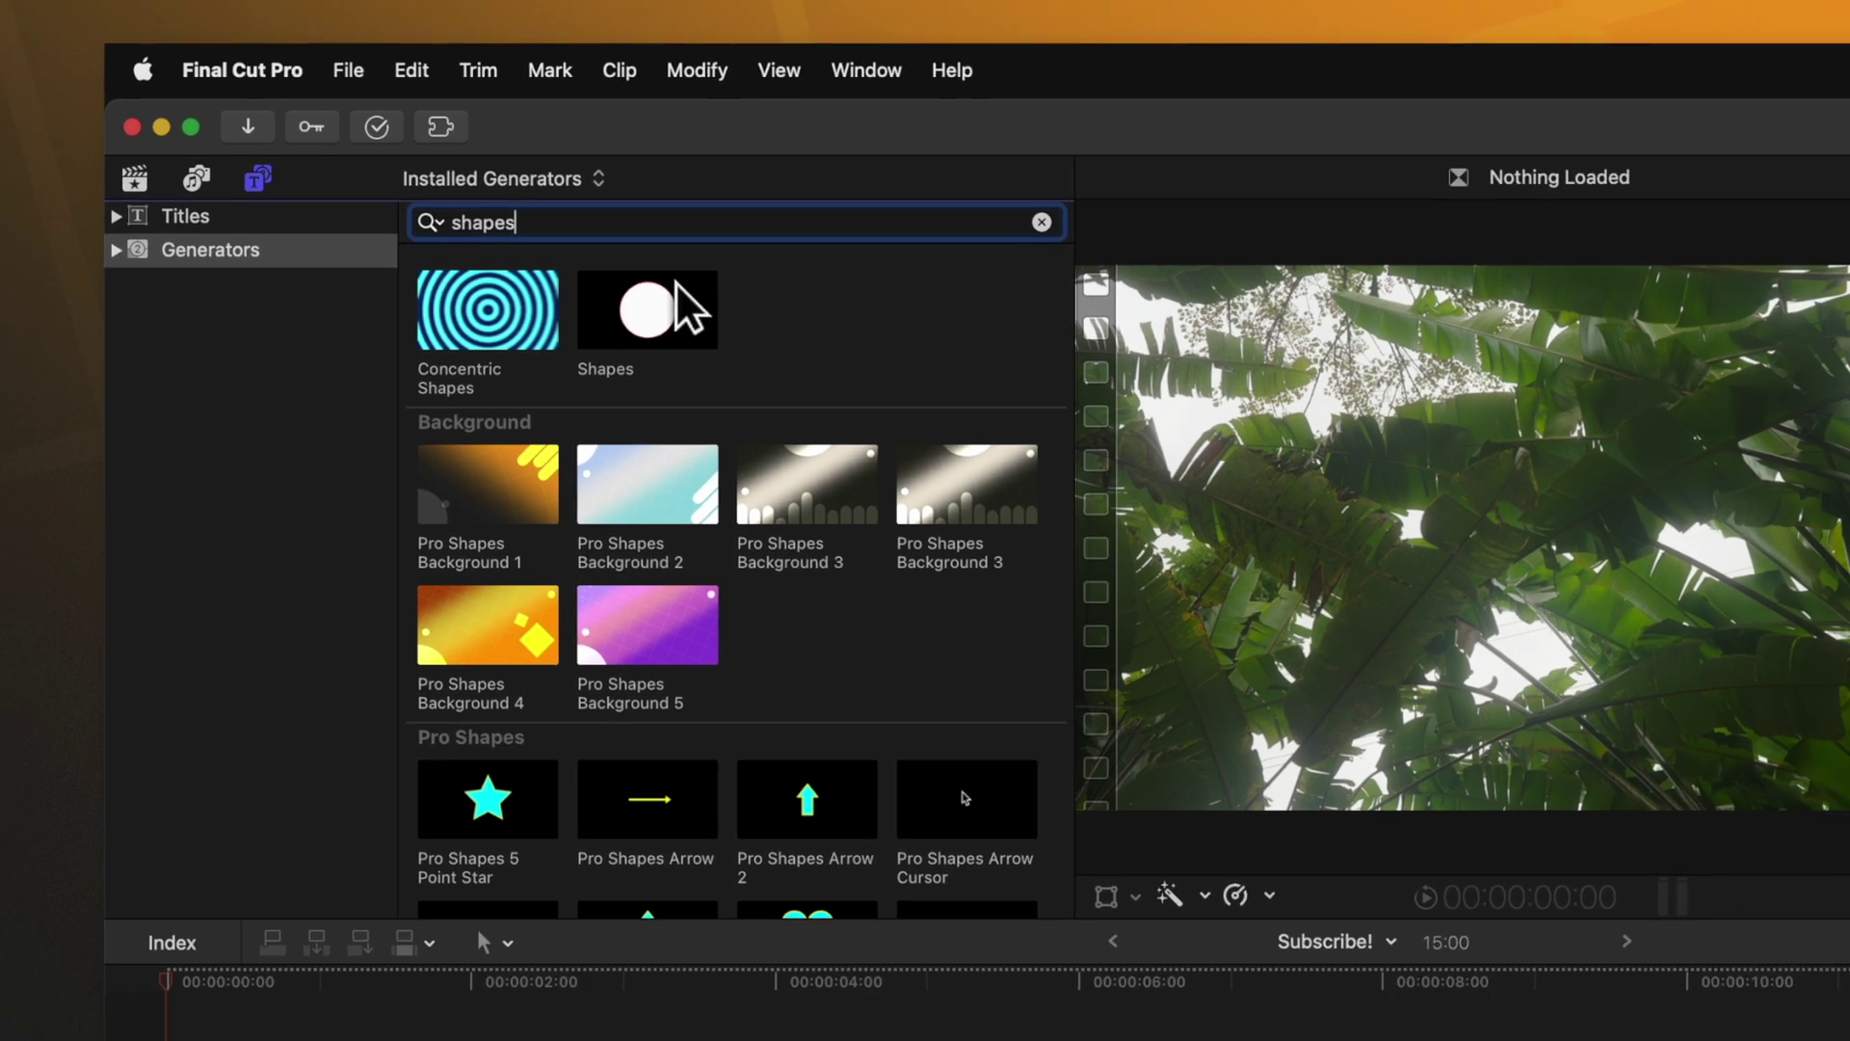
{"action": "left_click_drag", "start_coordinate": [701, 322], "coordinate": [126, 1040]}
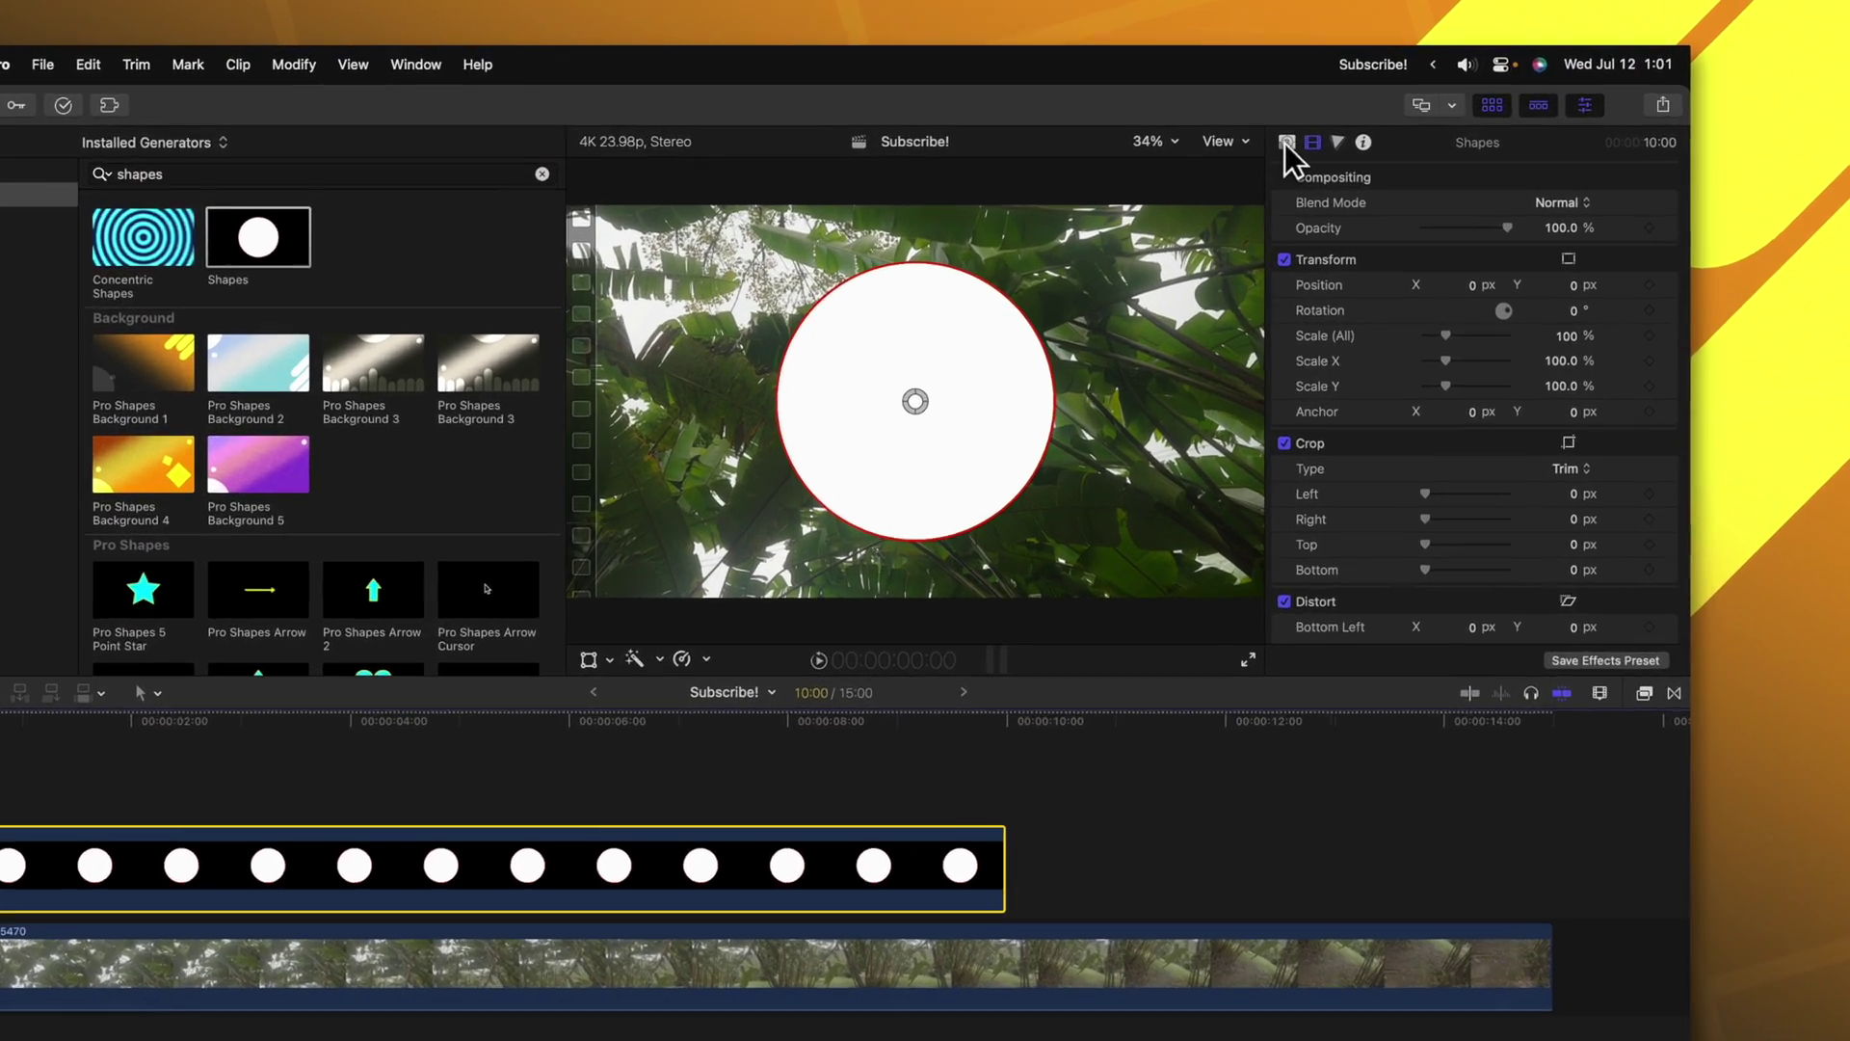
Change the Shapes generator's shape from the circle to Square
{"action": "left_click", "coordinate": [1326, 129]}
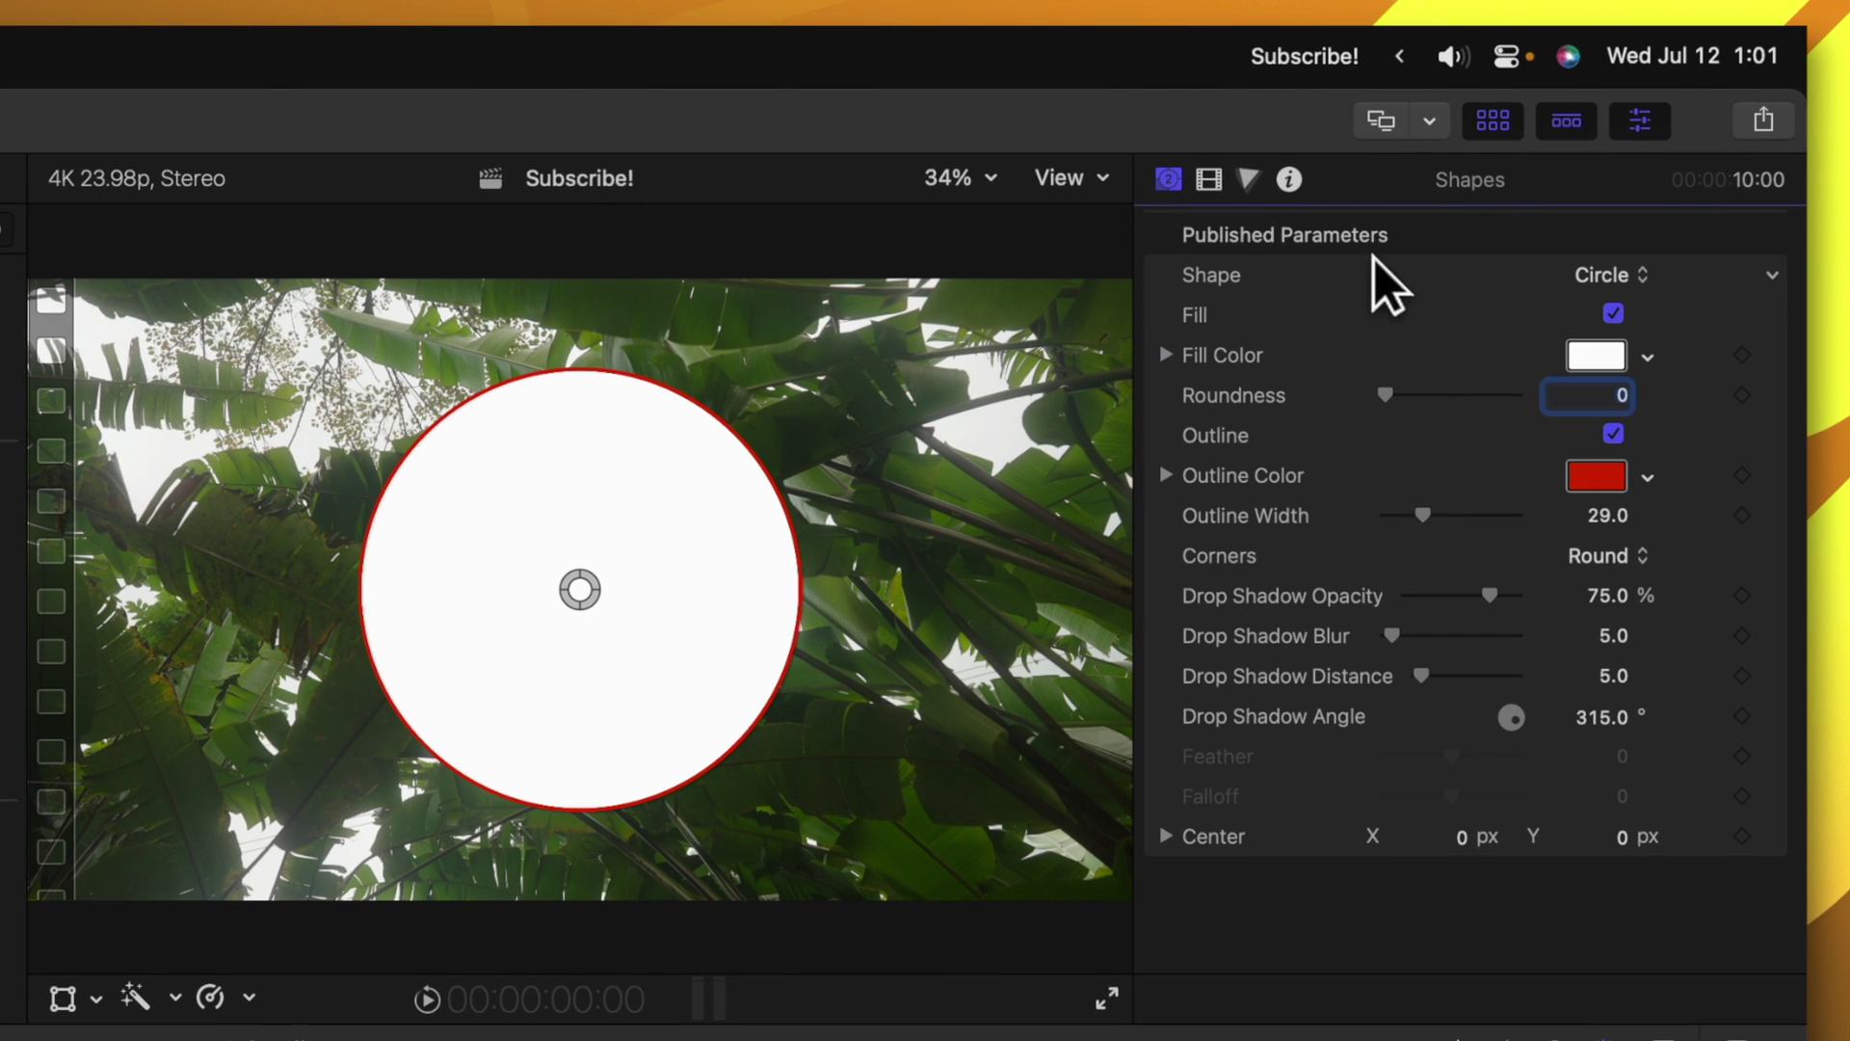
{"action": "left_click", "coordinate": [1592, 277]}
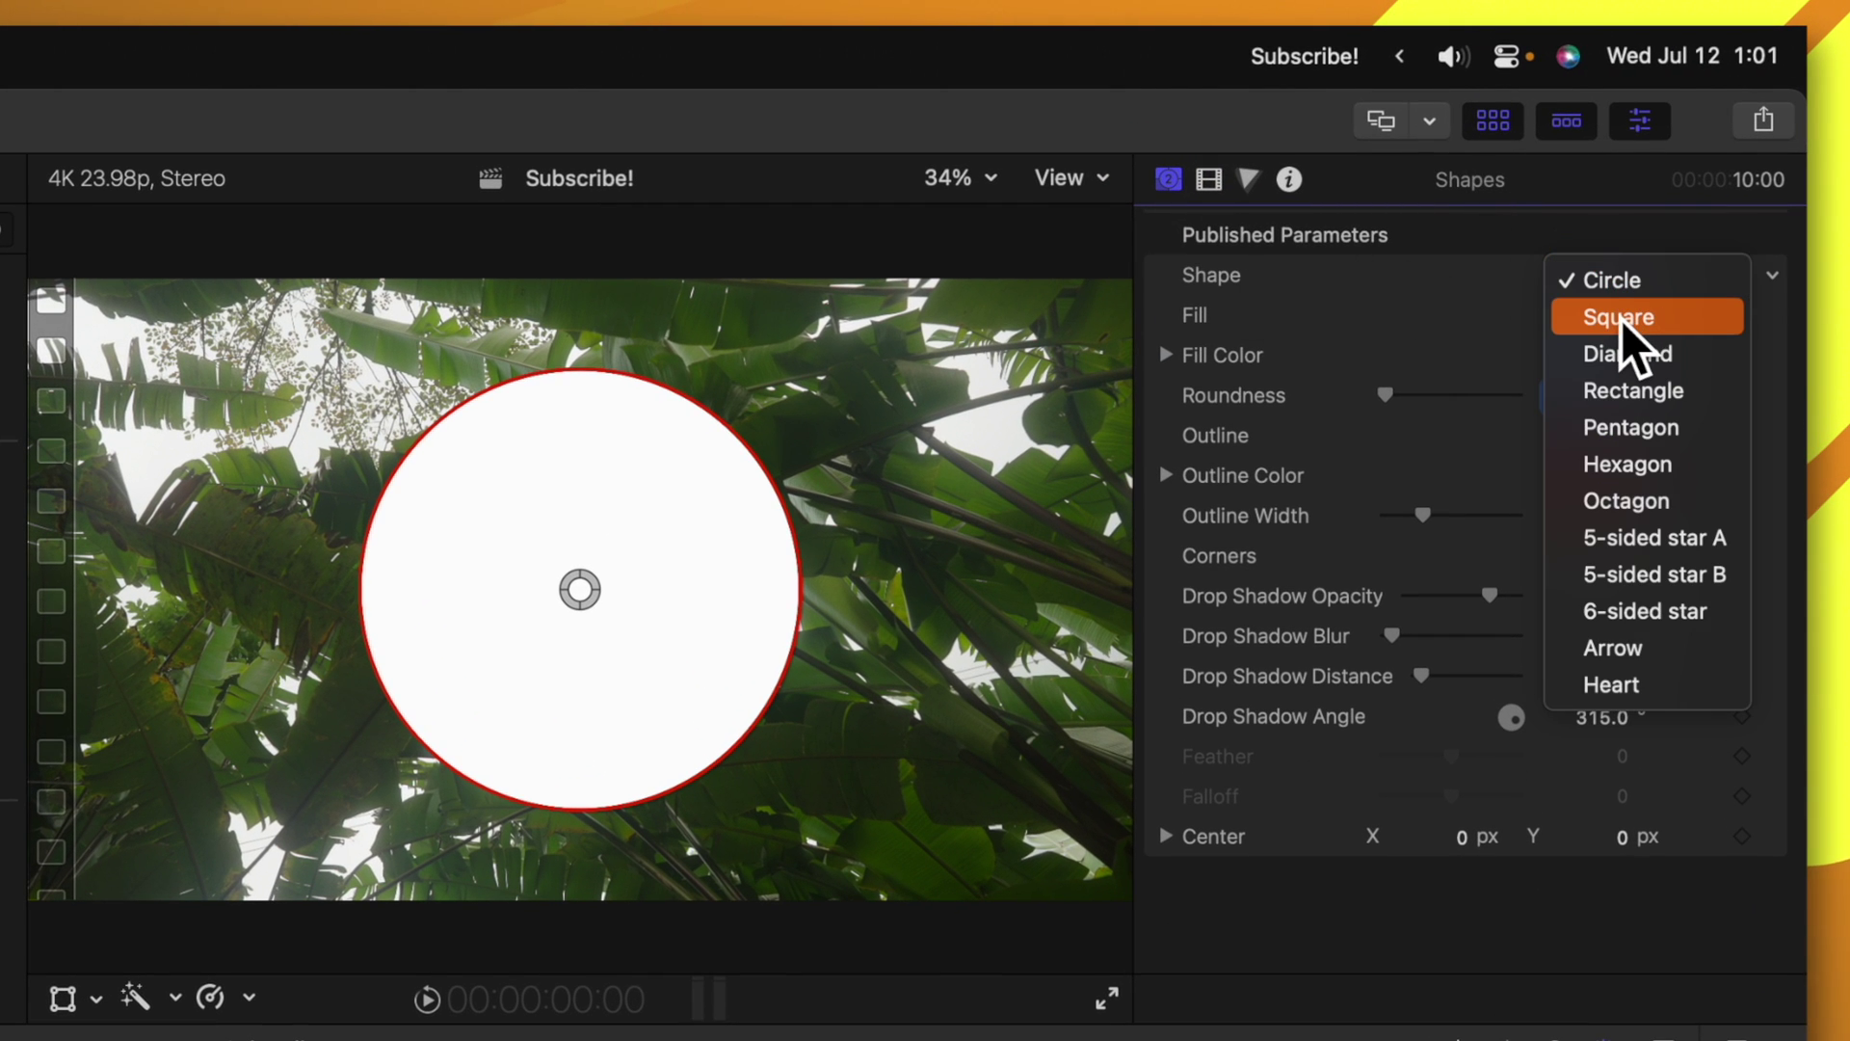
{"action": "left_click", "coordinate": [1621, 320]}
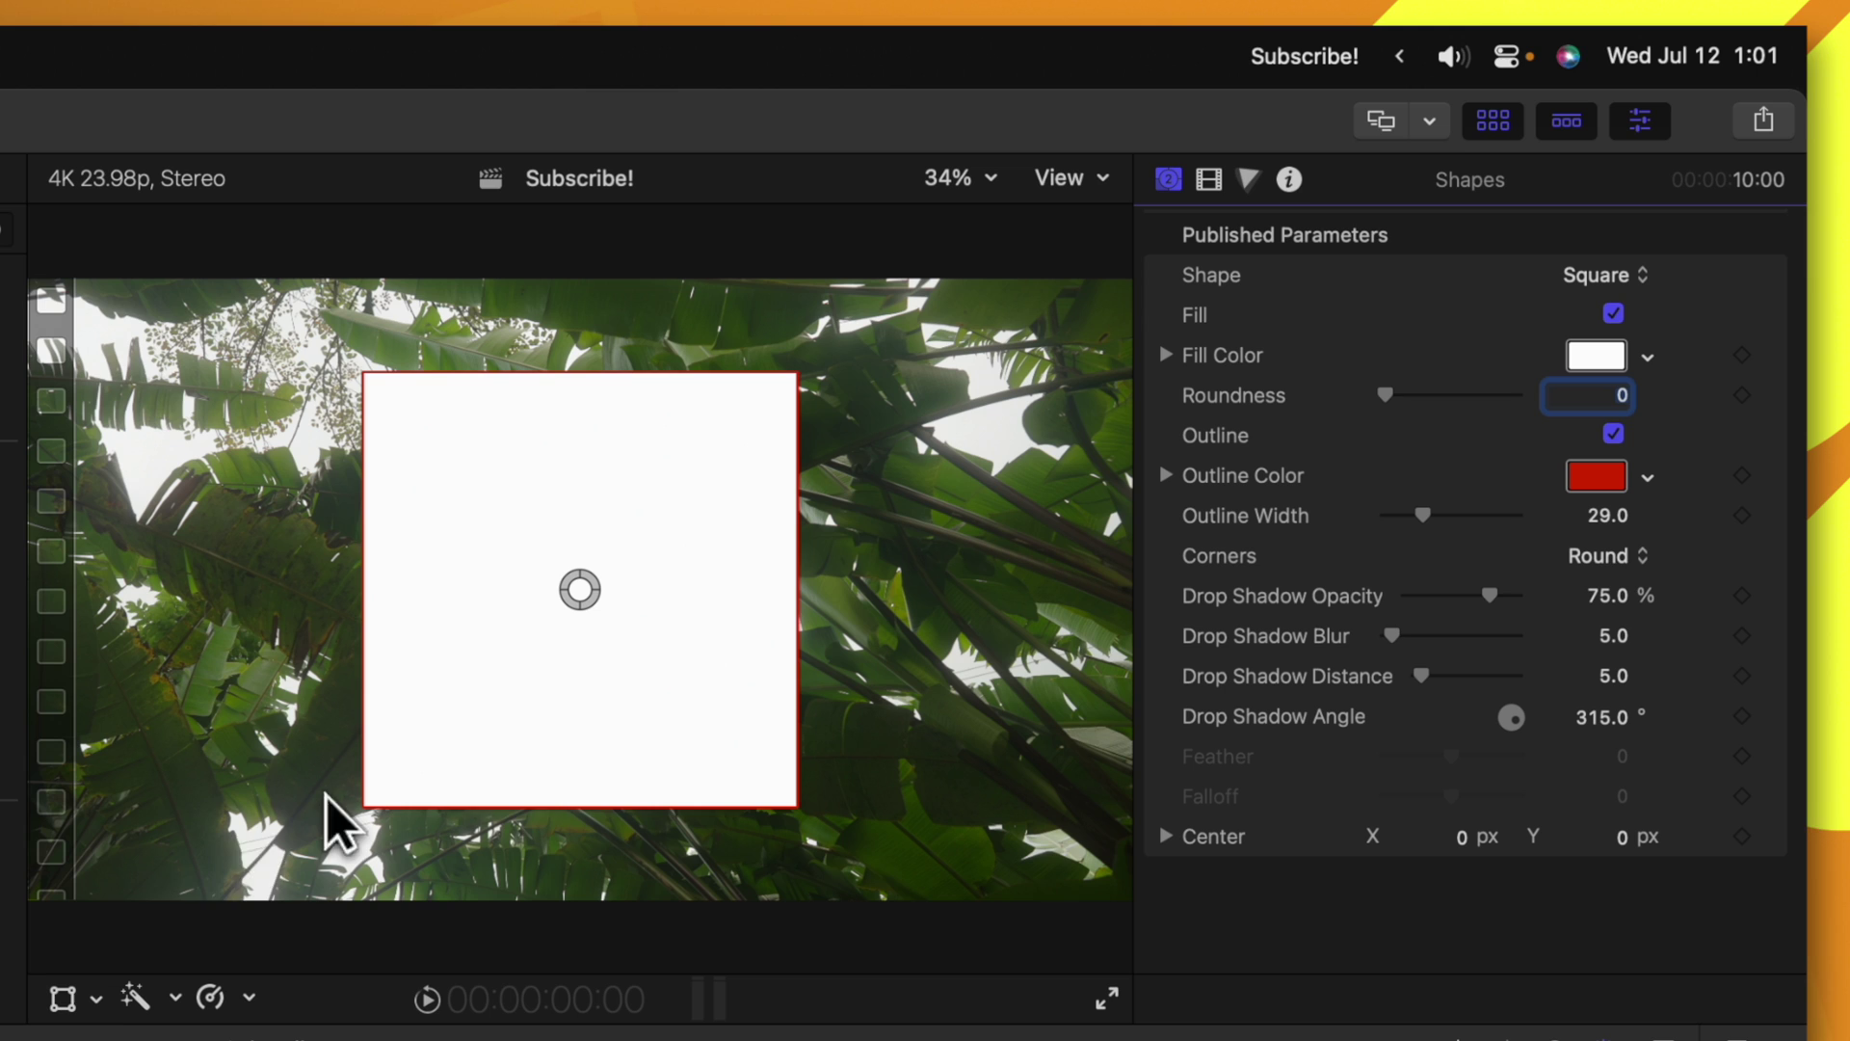
Stretch the square to about 229% width and 130% height in the viewer
{"action": "left_click", "coordinate": [63, 999]}
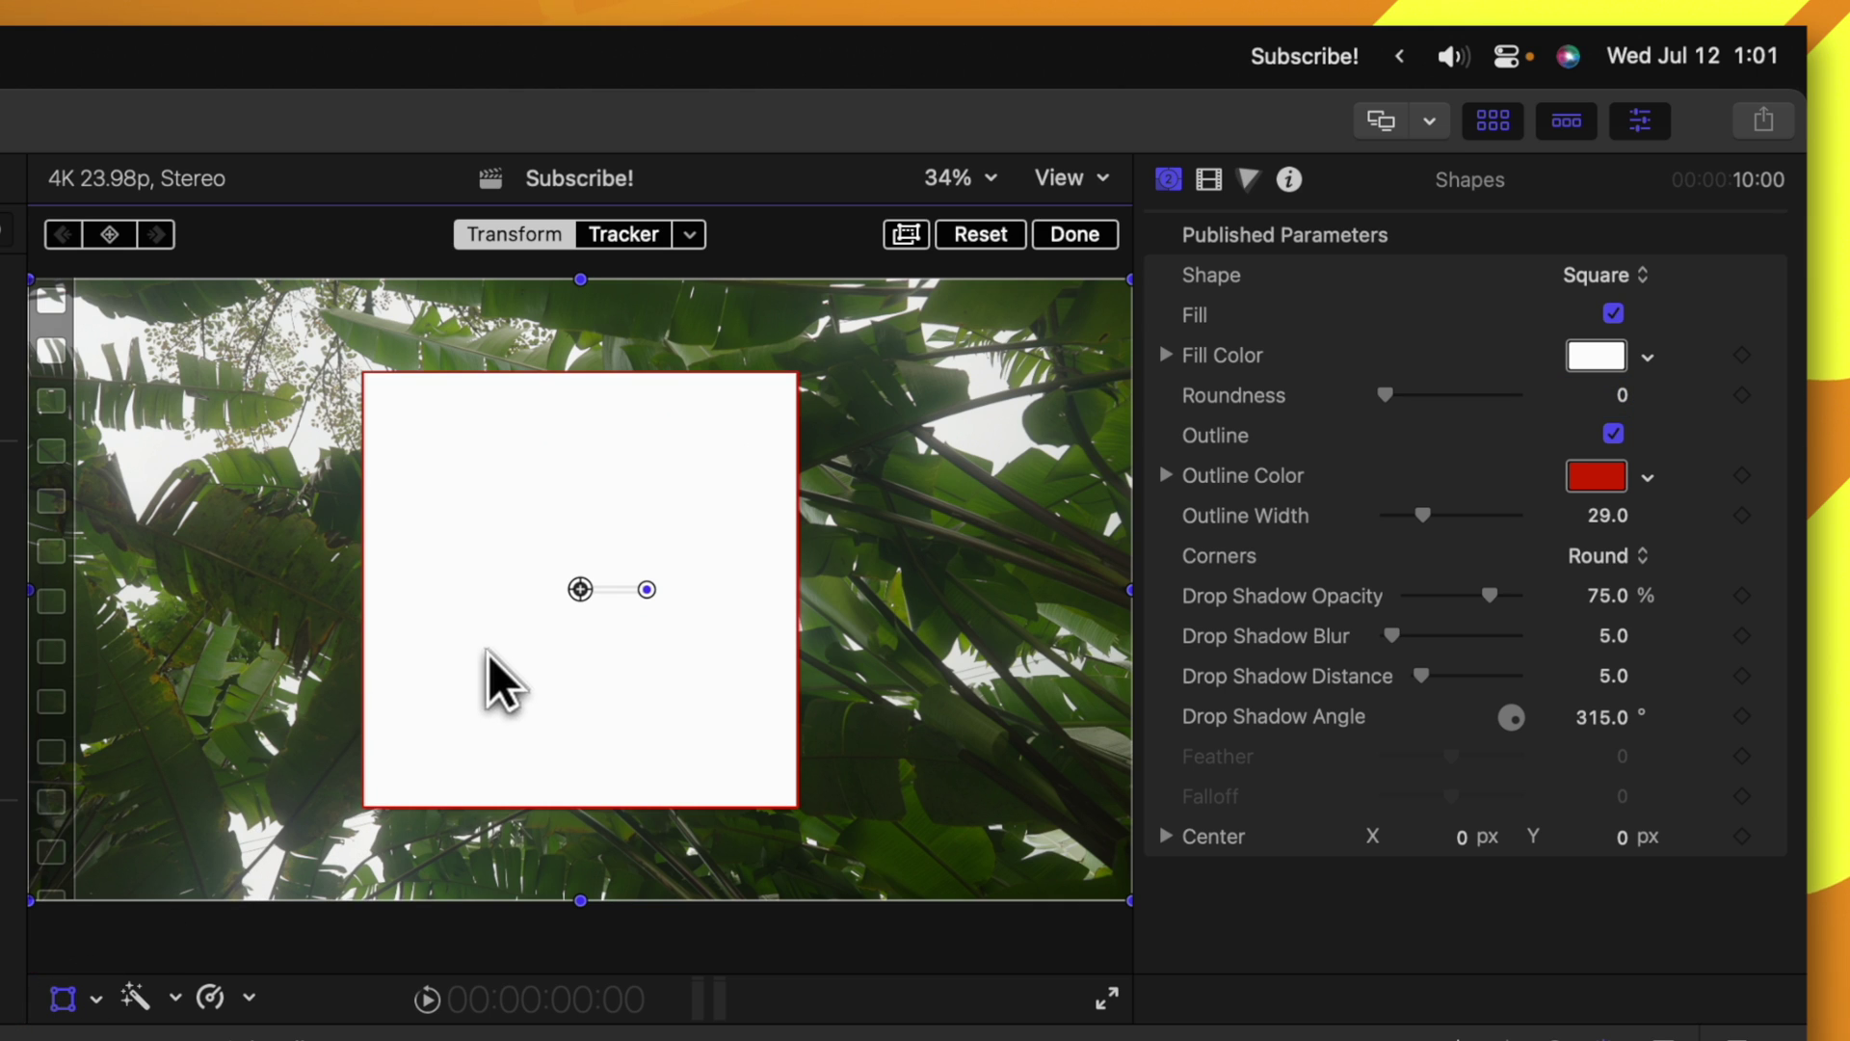
{"action": "key", "text": "super+minus"}
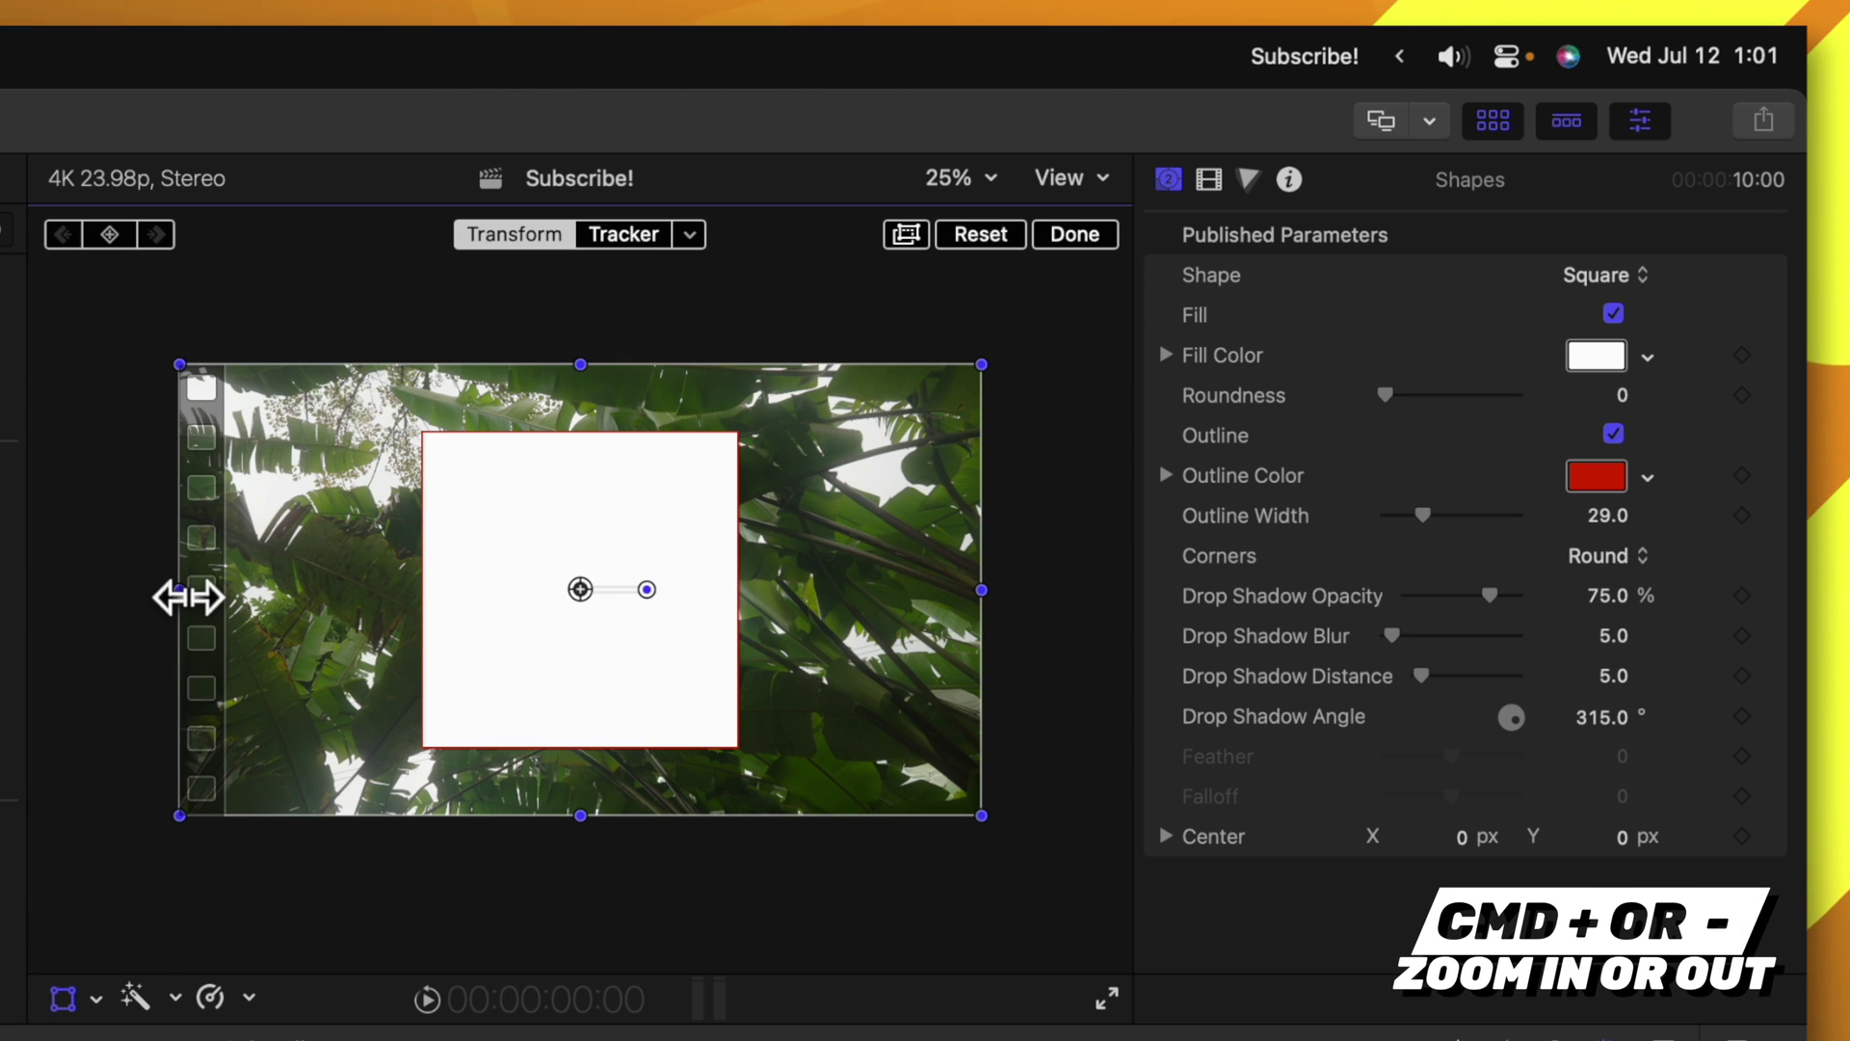
{"action": "left_click_drag", "start_coordinate": [180, 597], "coordinate": [0, 598]}
{"action": "left_click_drag", "start_coordinate": [581, 825], "coordinate": [576, 880]}
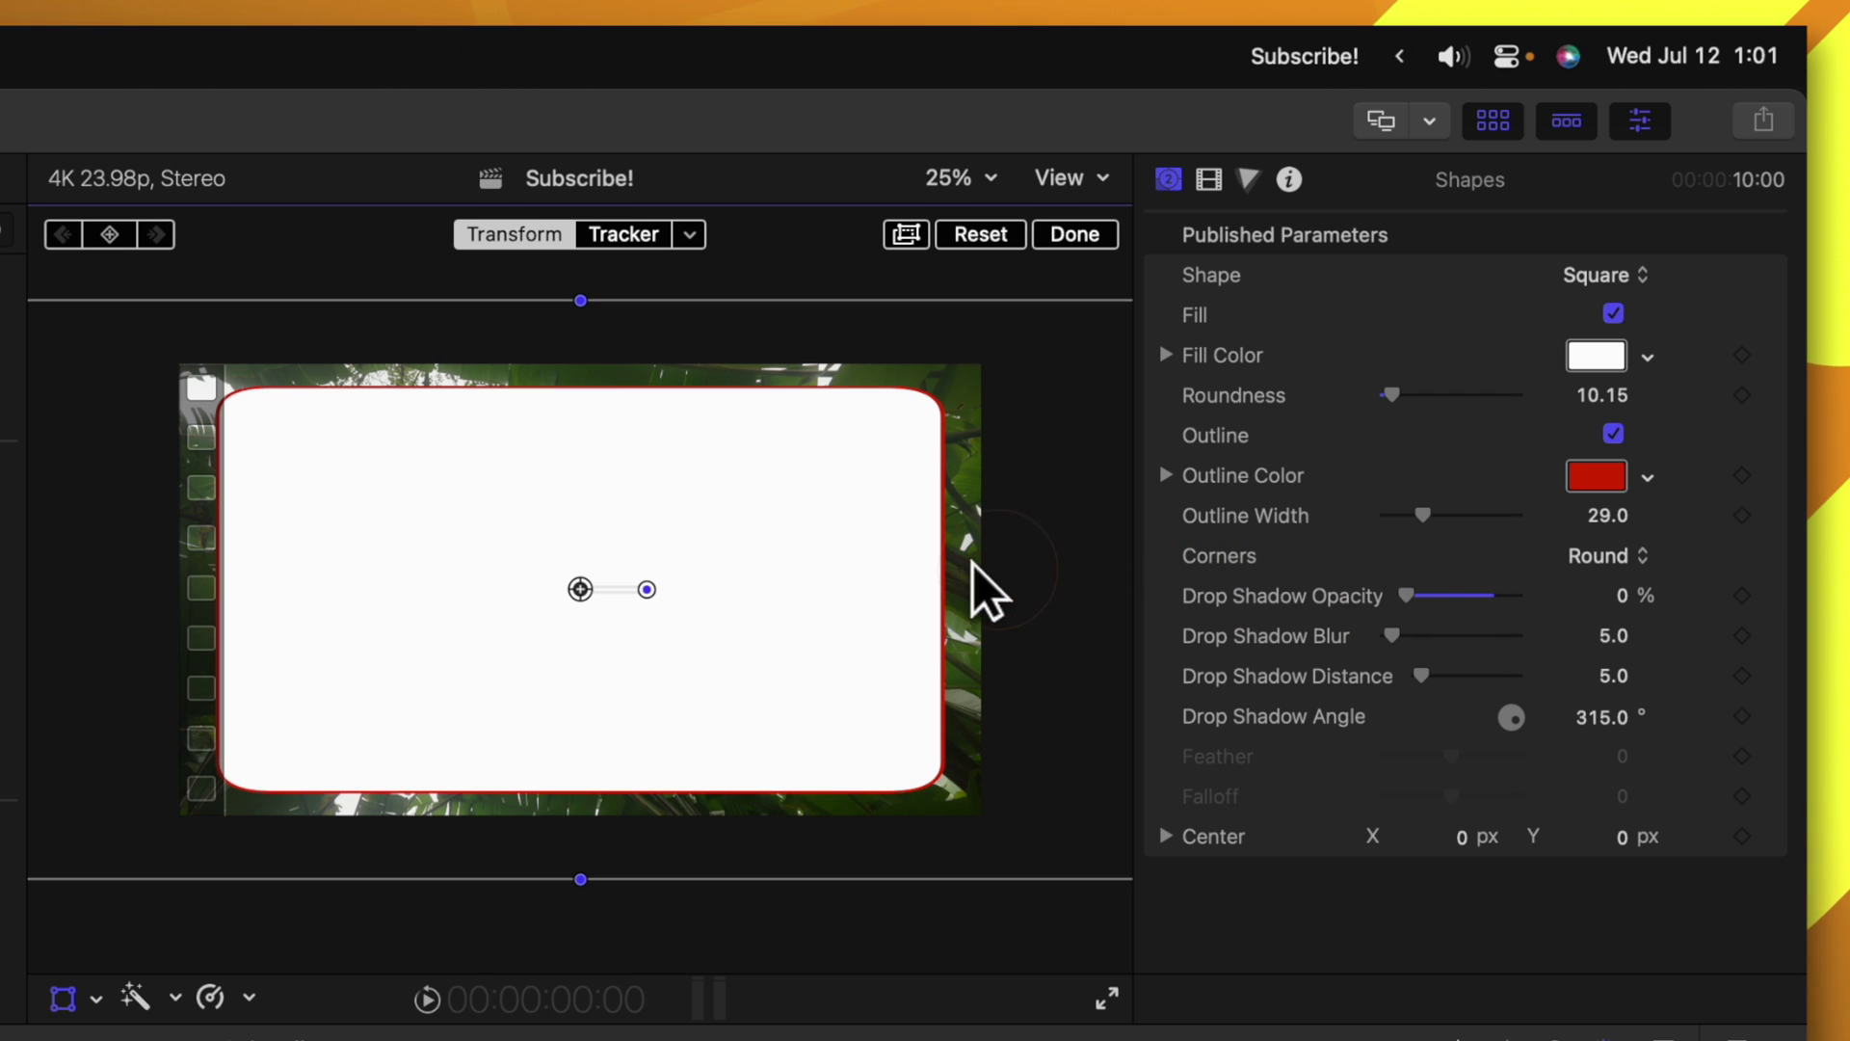
Finish the transform and set the Shapes clip's blend mode to Stencil Alpha
{"action": "left_click", "coordinate": [1089, 239]}
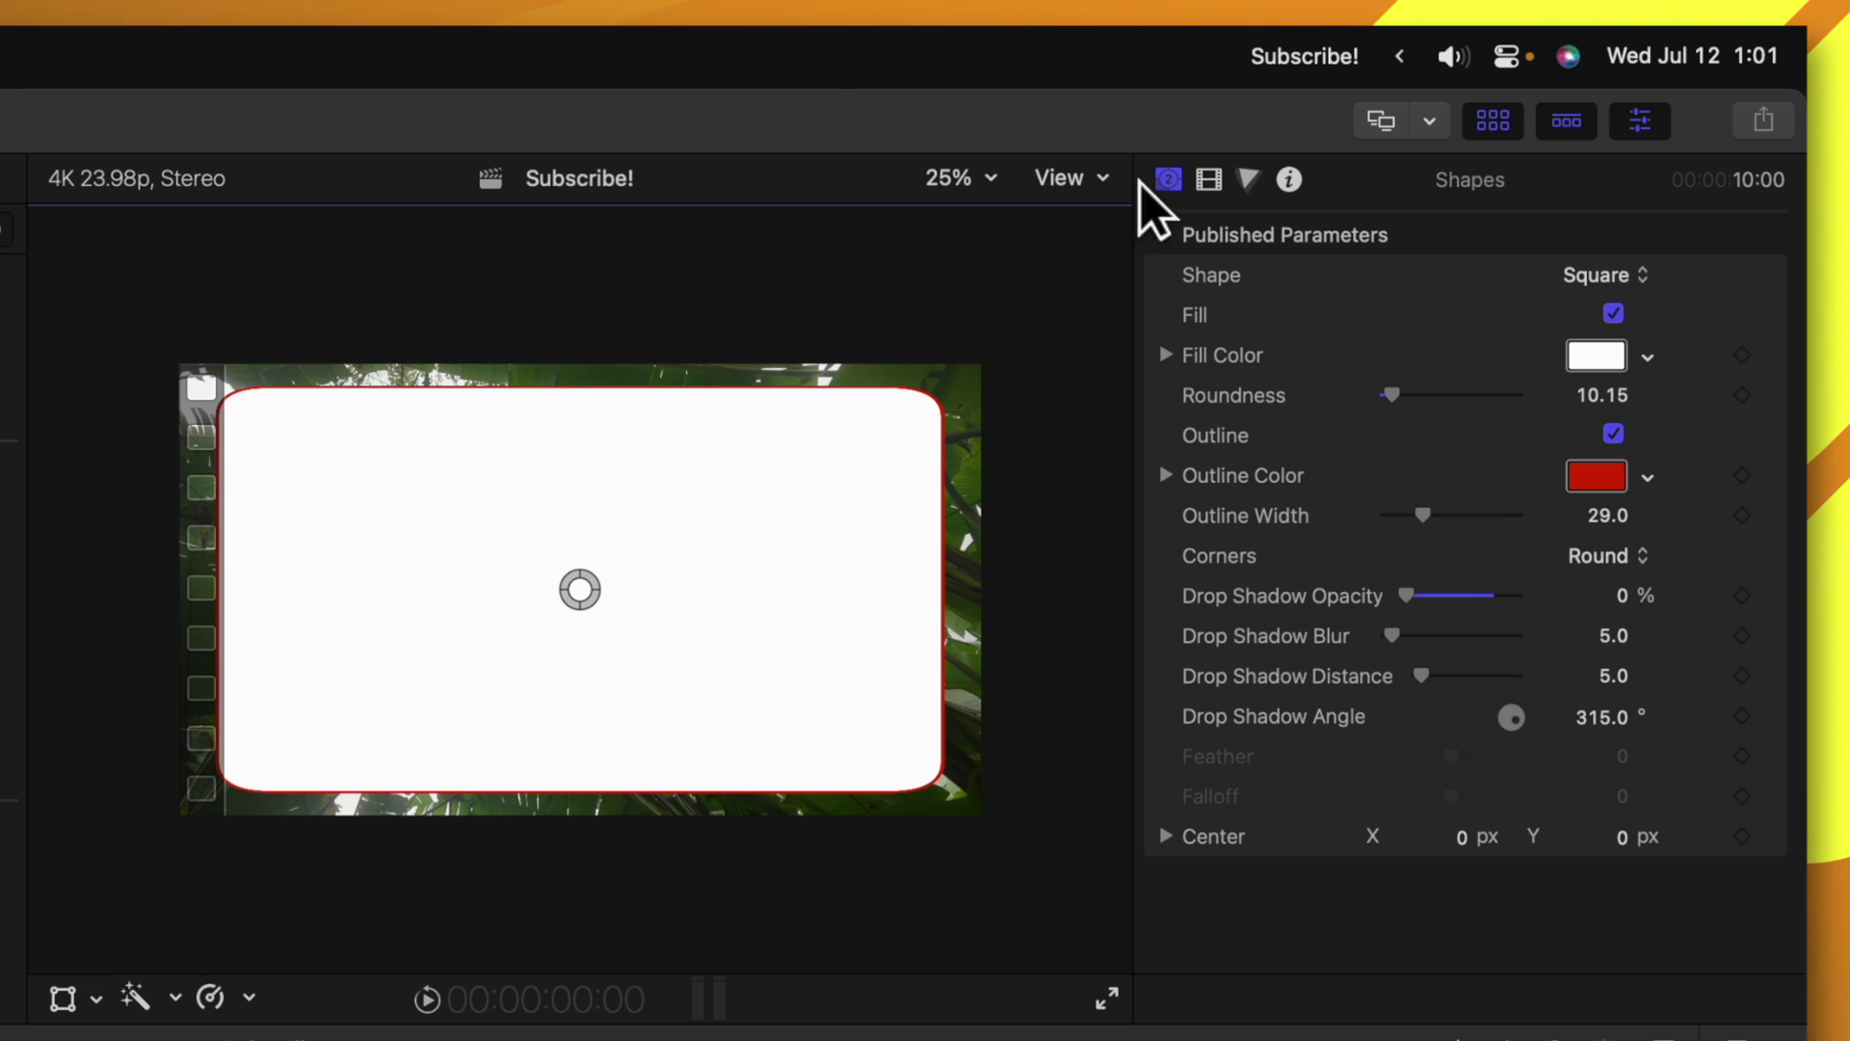
{"action": "left_click", "coordinate": [1208, 180]}
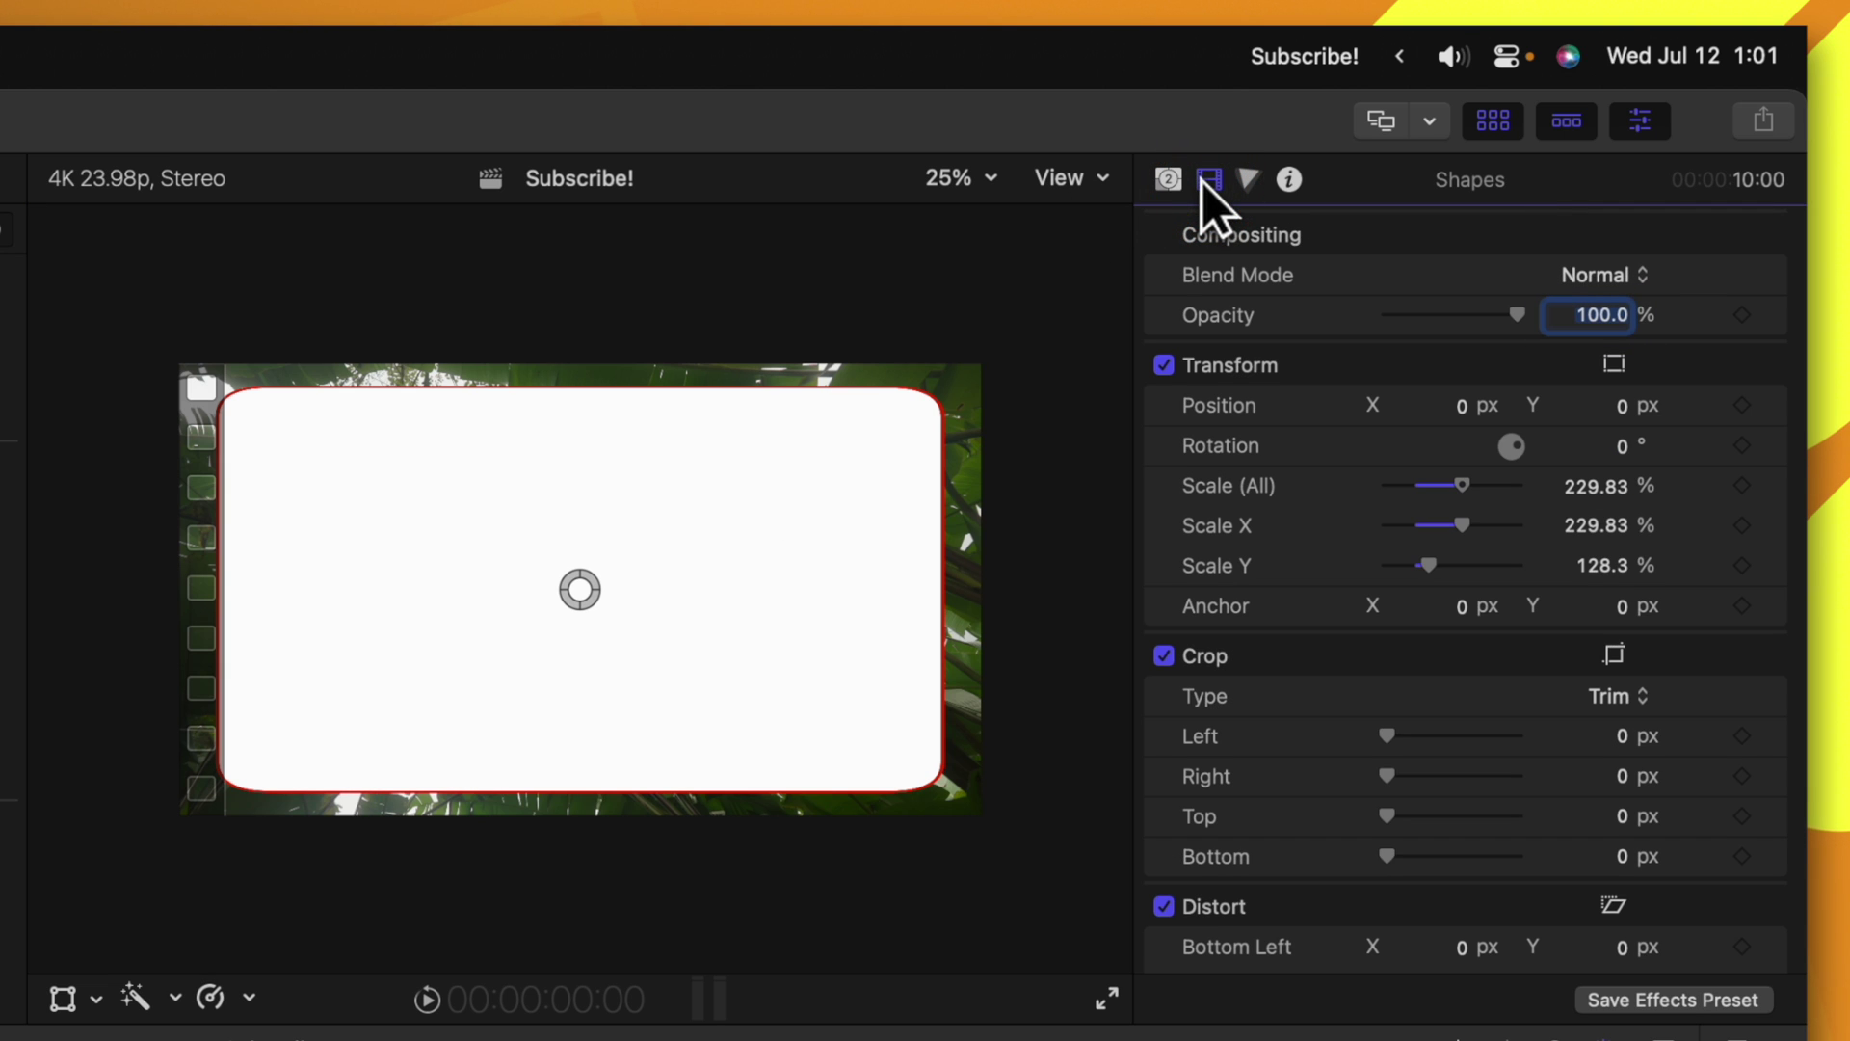
{"action": "left_click", "coordinate": [1629, 282]}
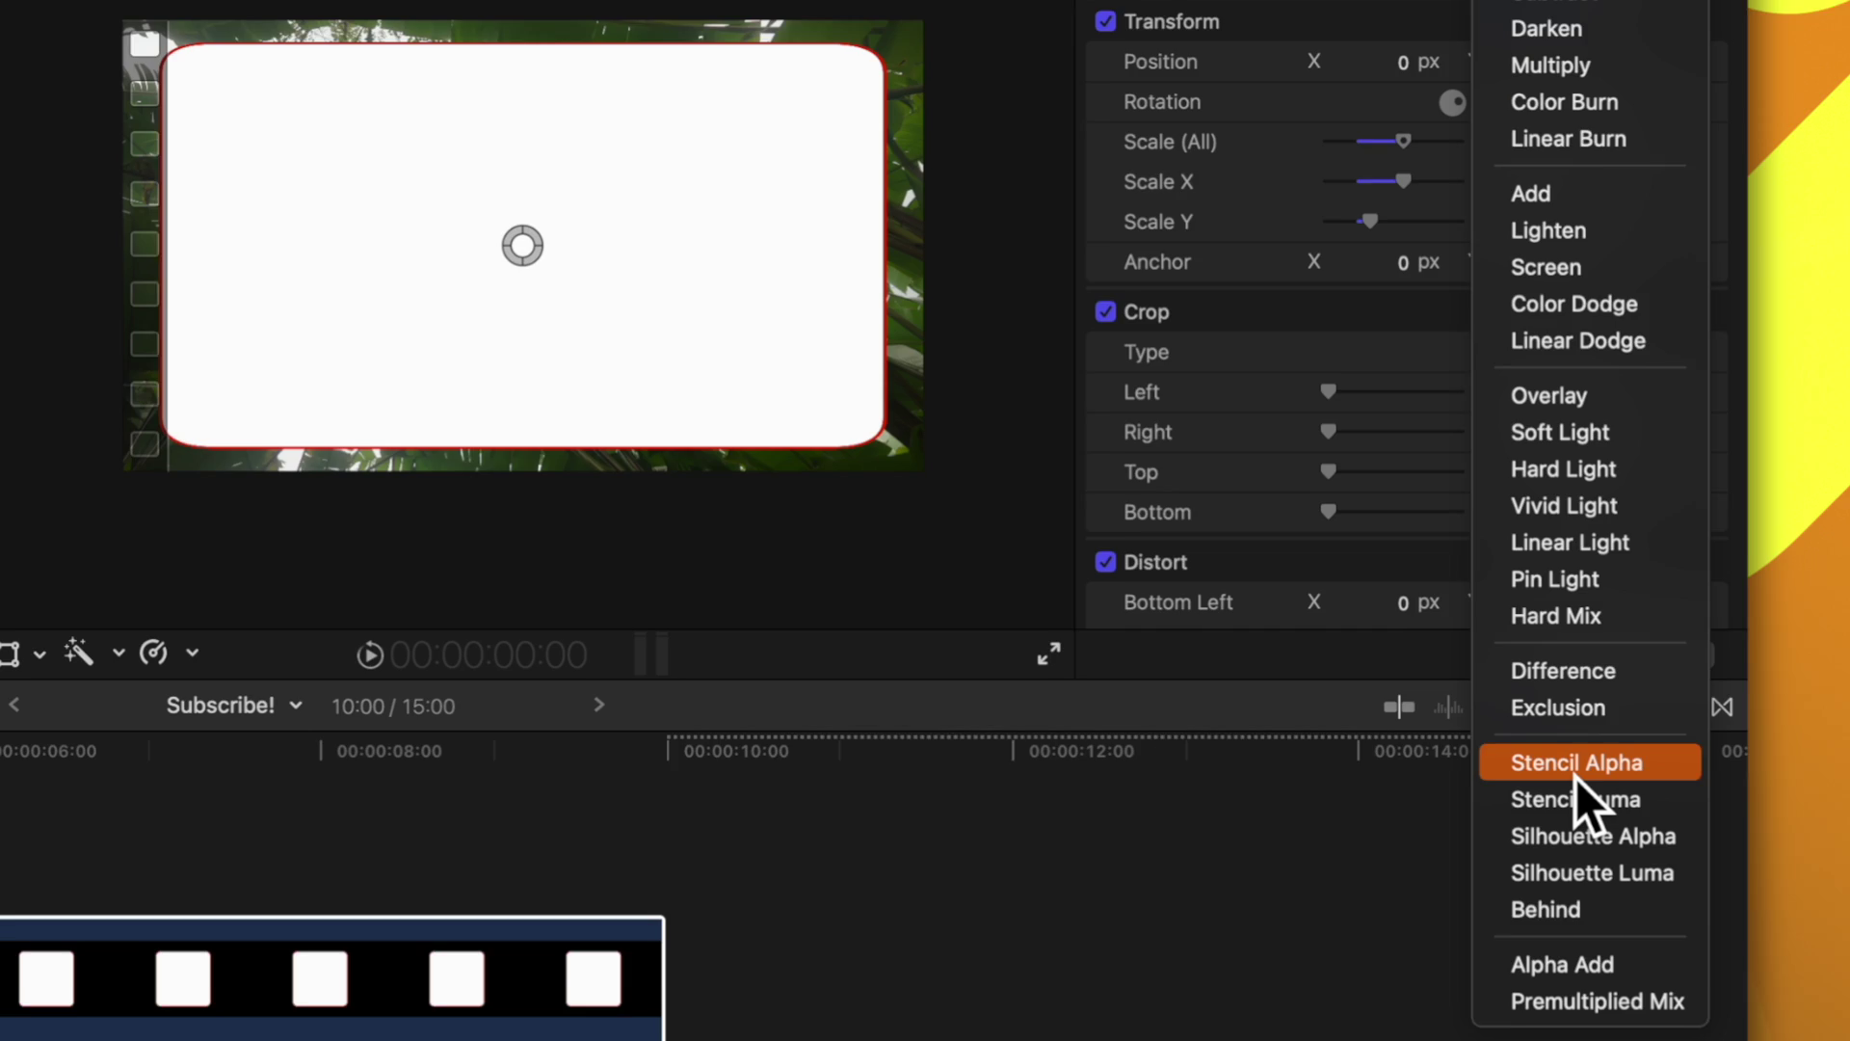
{"action": "left_click", "coordinate": [1564, 708]}
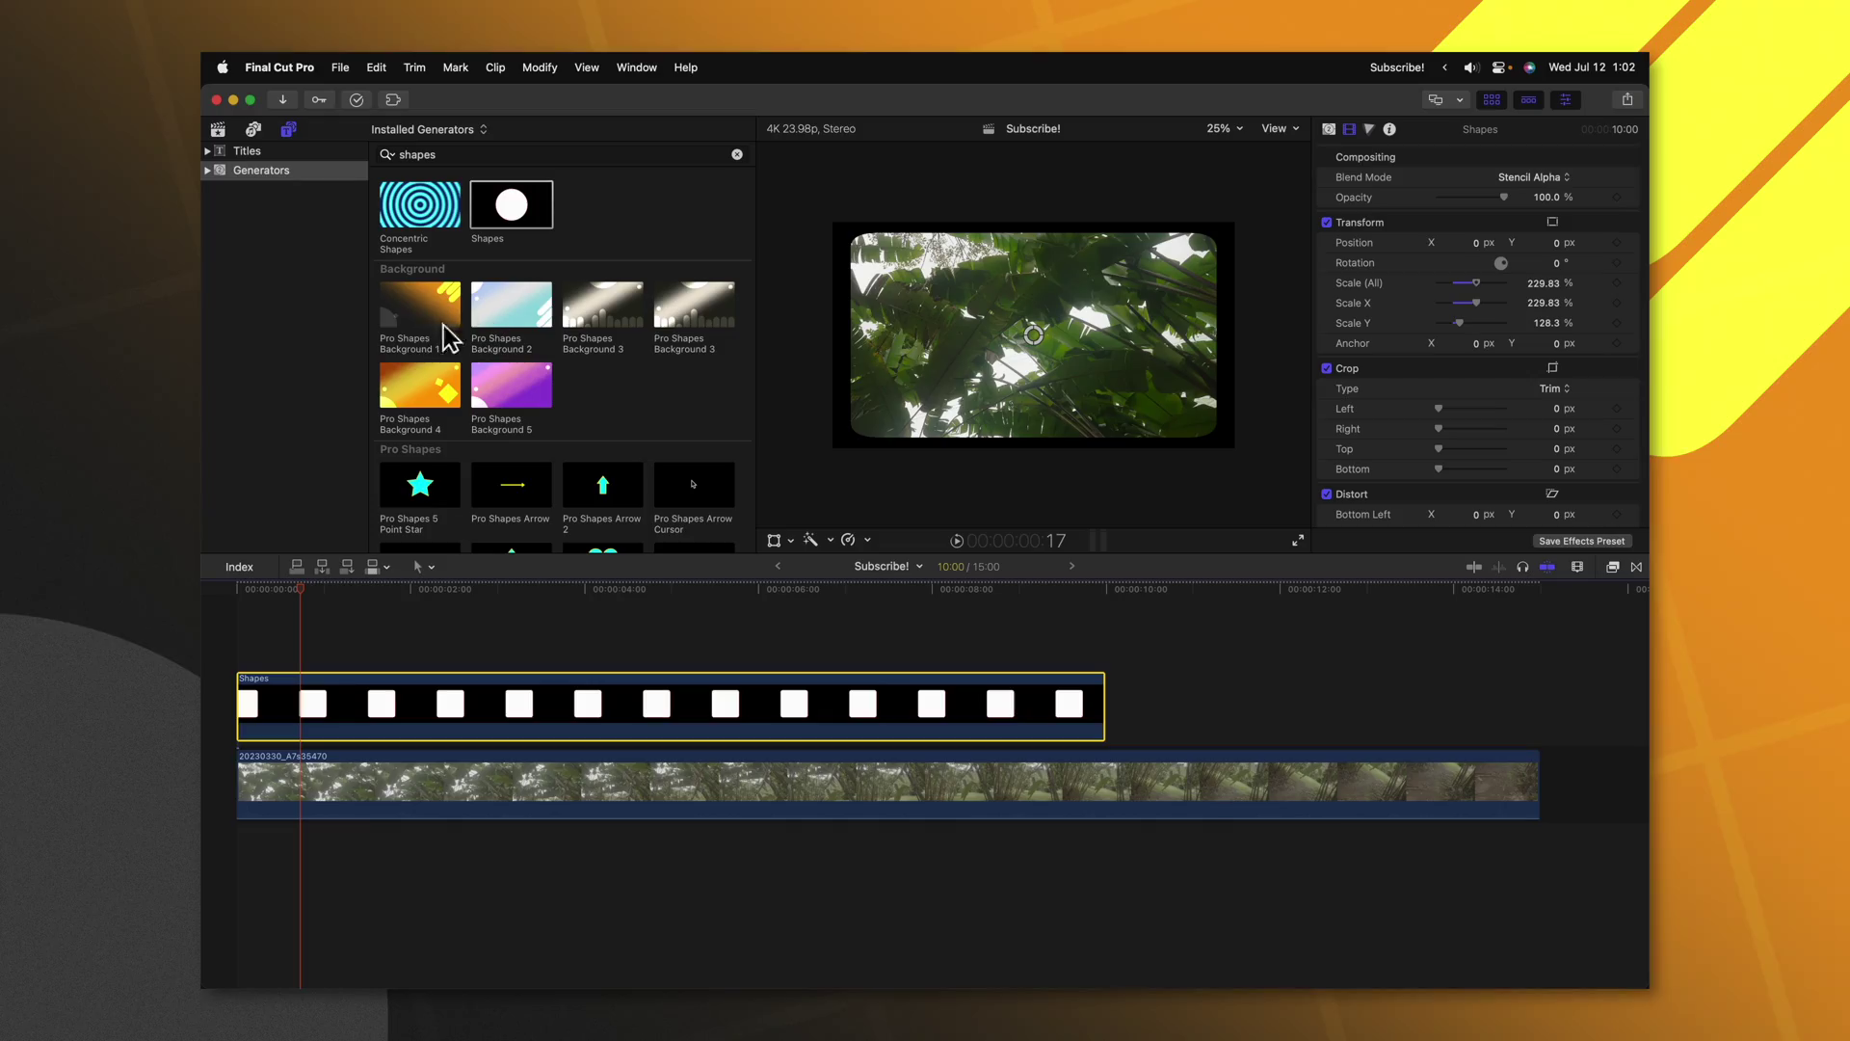
Place Pro Shapes Background 1 beneath the footage, scrub to about 00:00:01:22, and select Shapes
{"action": "left_click_drag", "start_coordinate": [404, 321], "coordinate": [240, 860]}
{"action": "left_click_drag", "start_coordinate": [322, 596], "coordinate": [404, 596]}
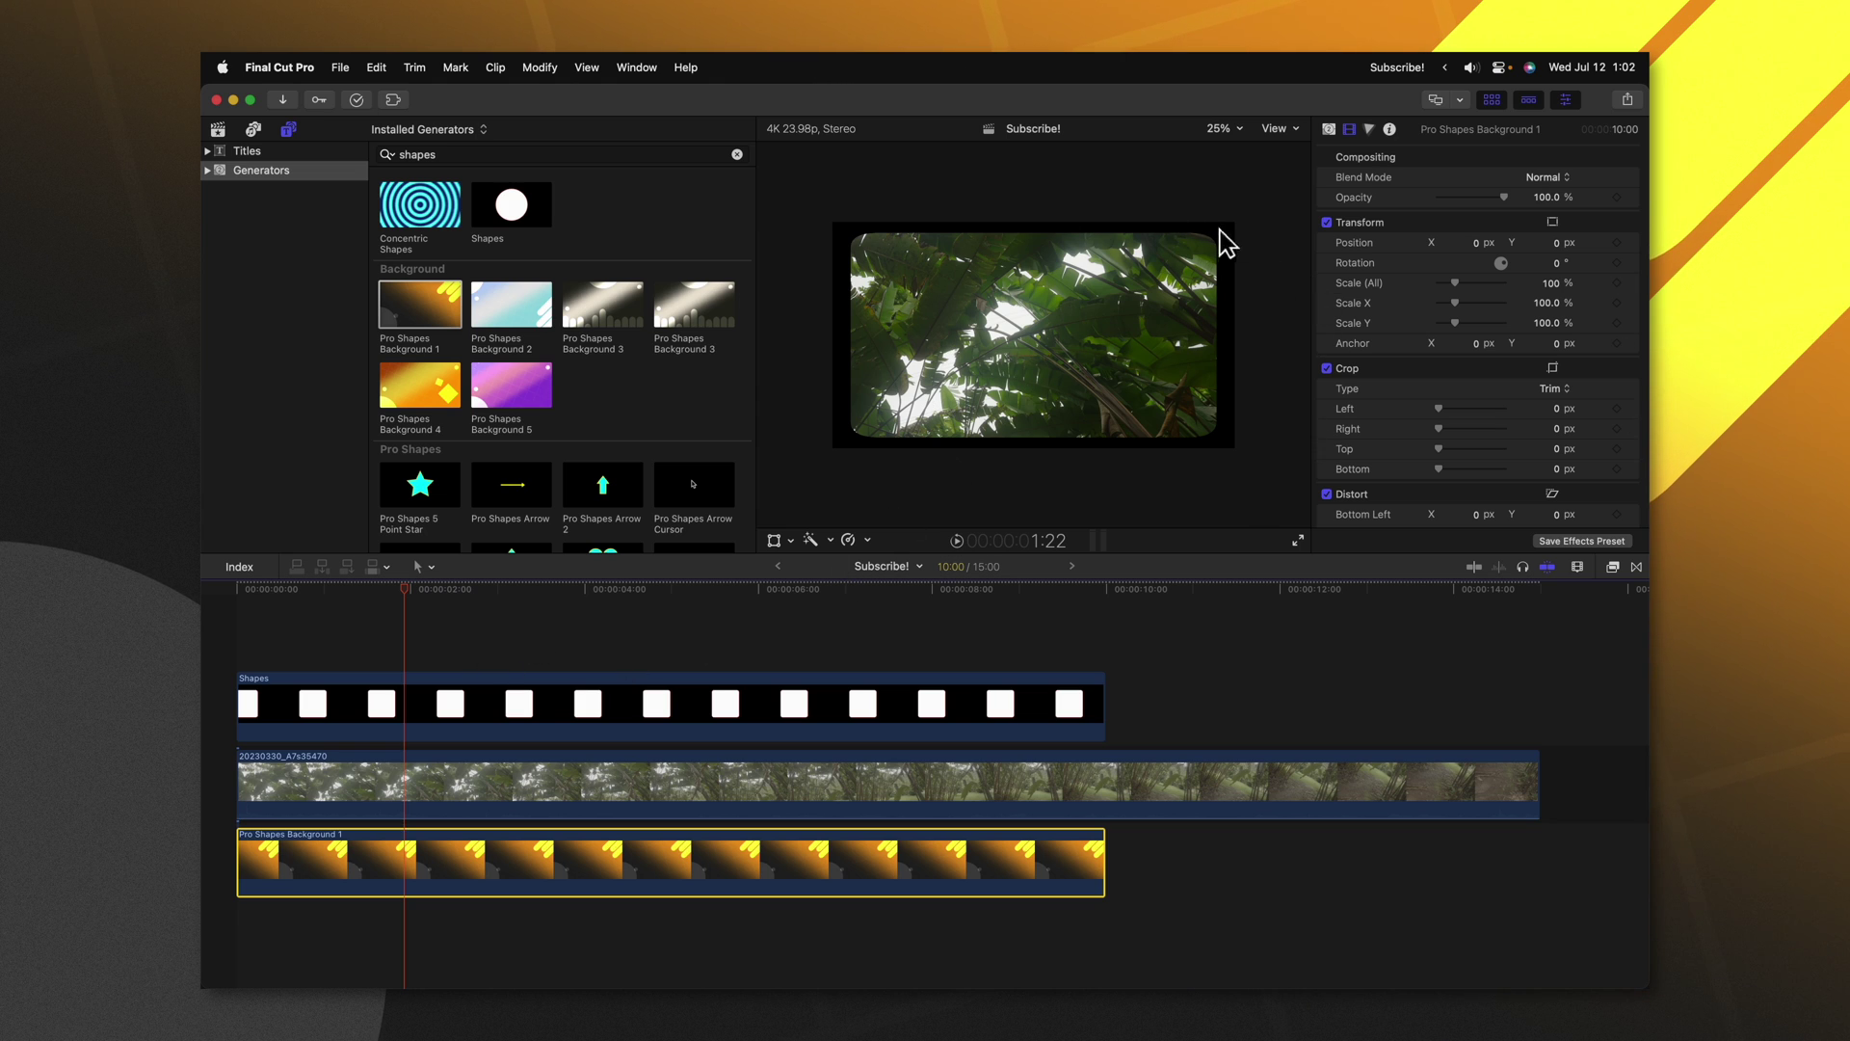
{"action": "left_click", "coordinate": [1200, 424]}
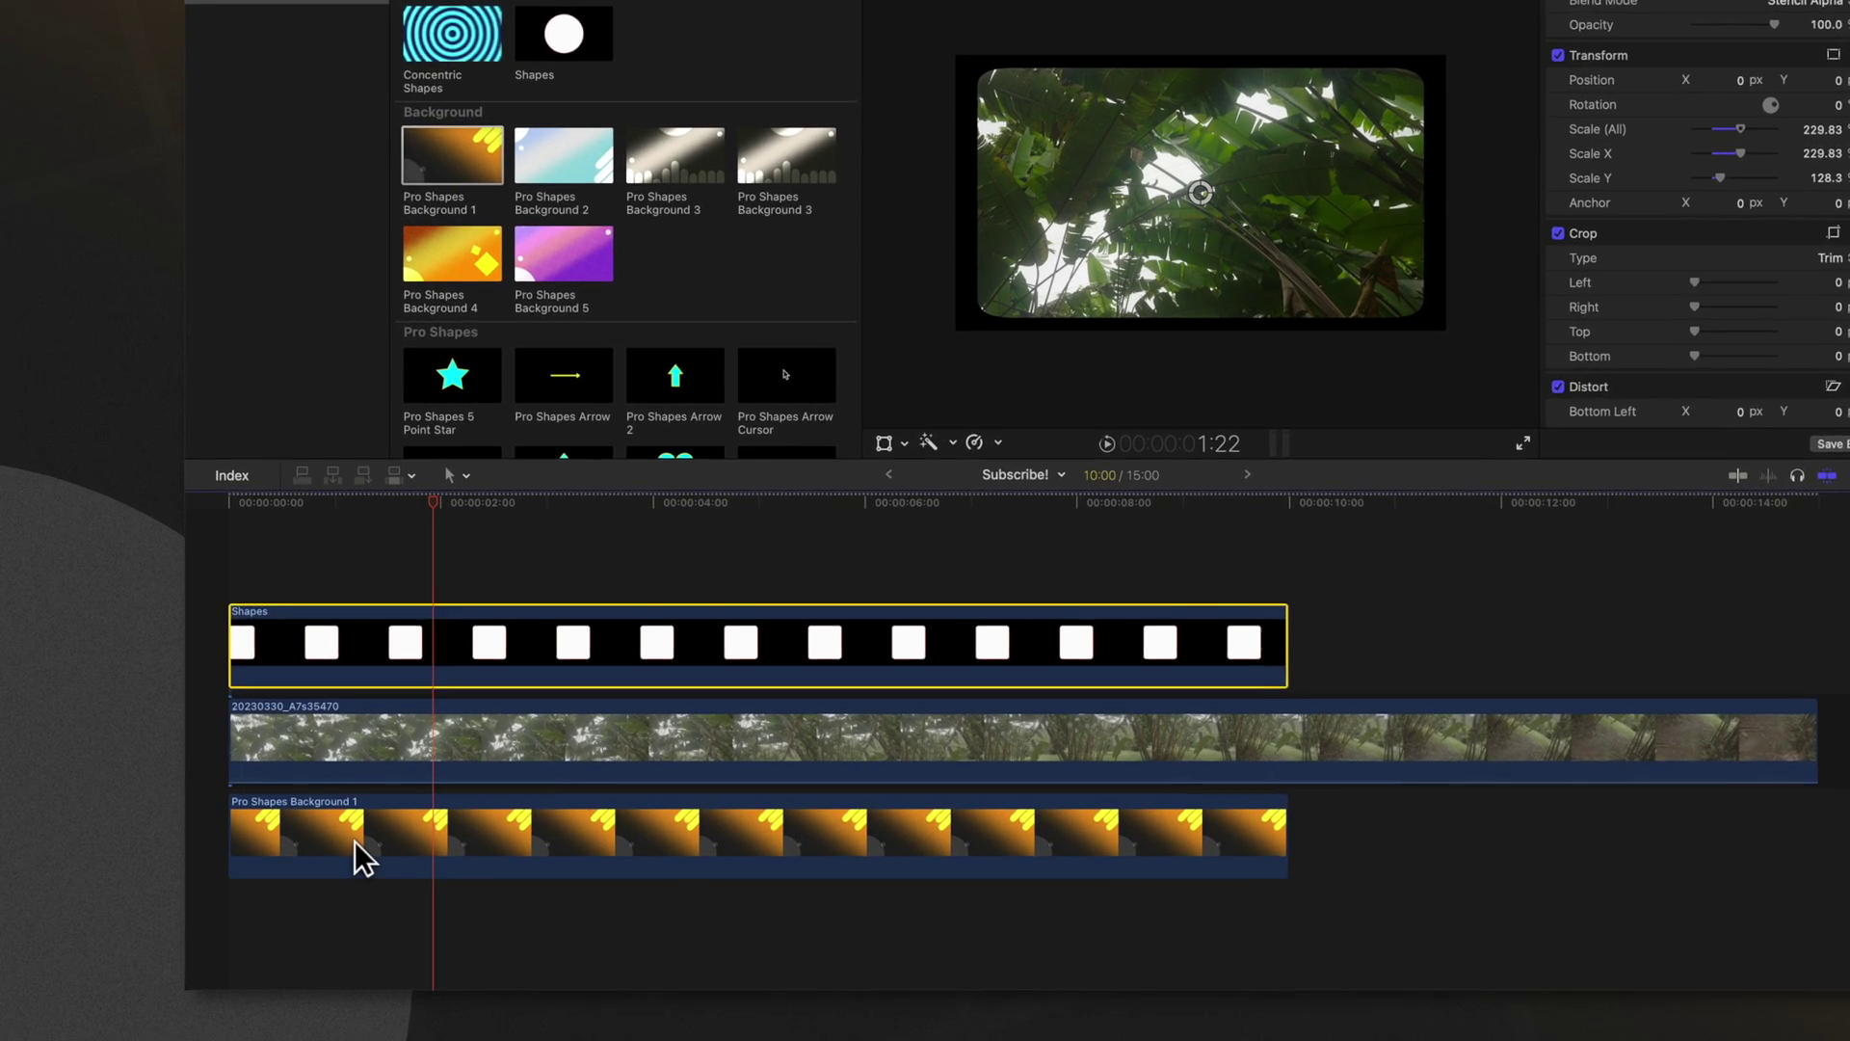
Move Pro Shapes Background 1 to the top lane and set its blend mode to Behind
{"action": "left_click_drag", "start_coordinate": [340, 866], "coordinate": [478, 777]}
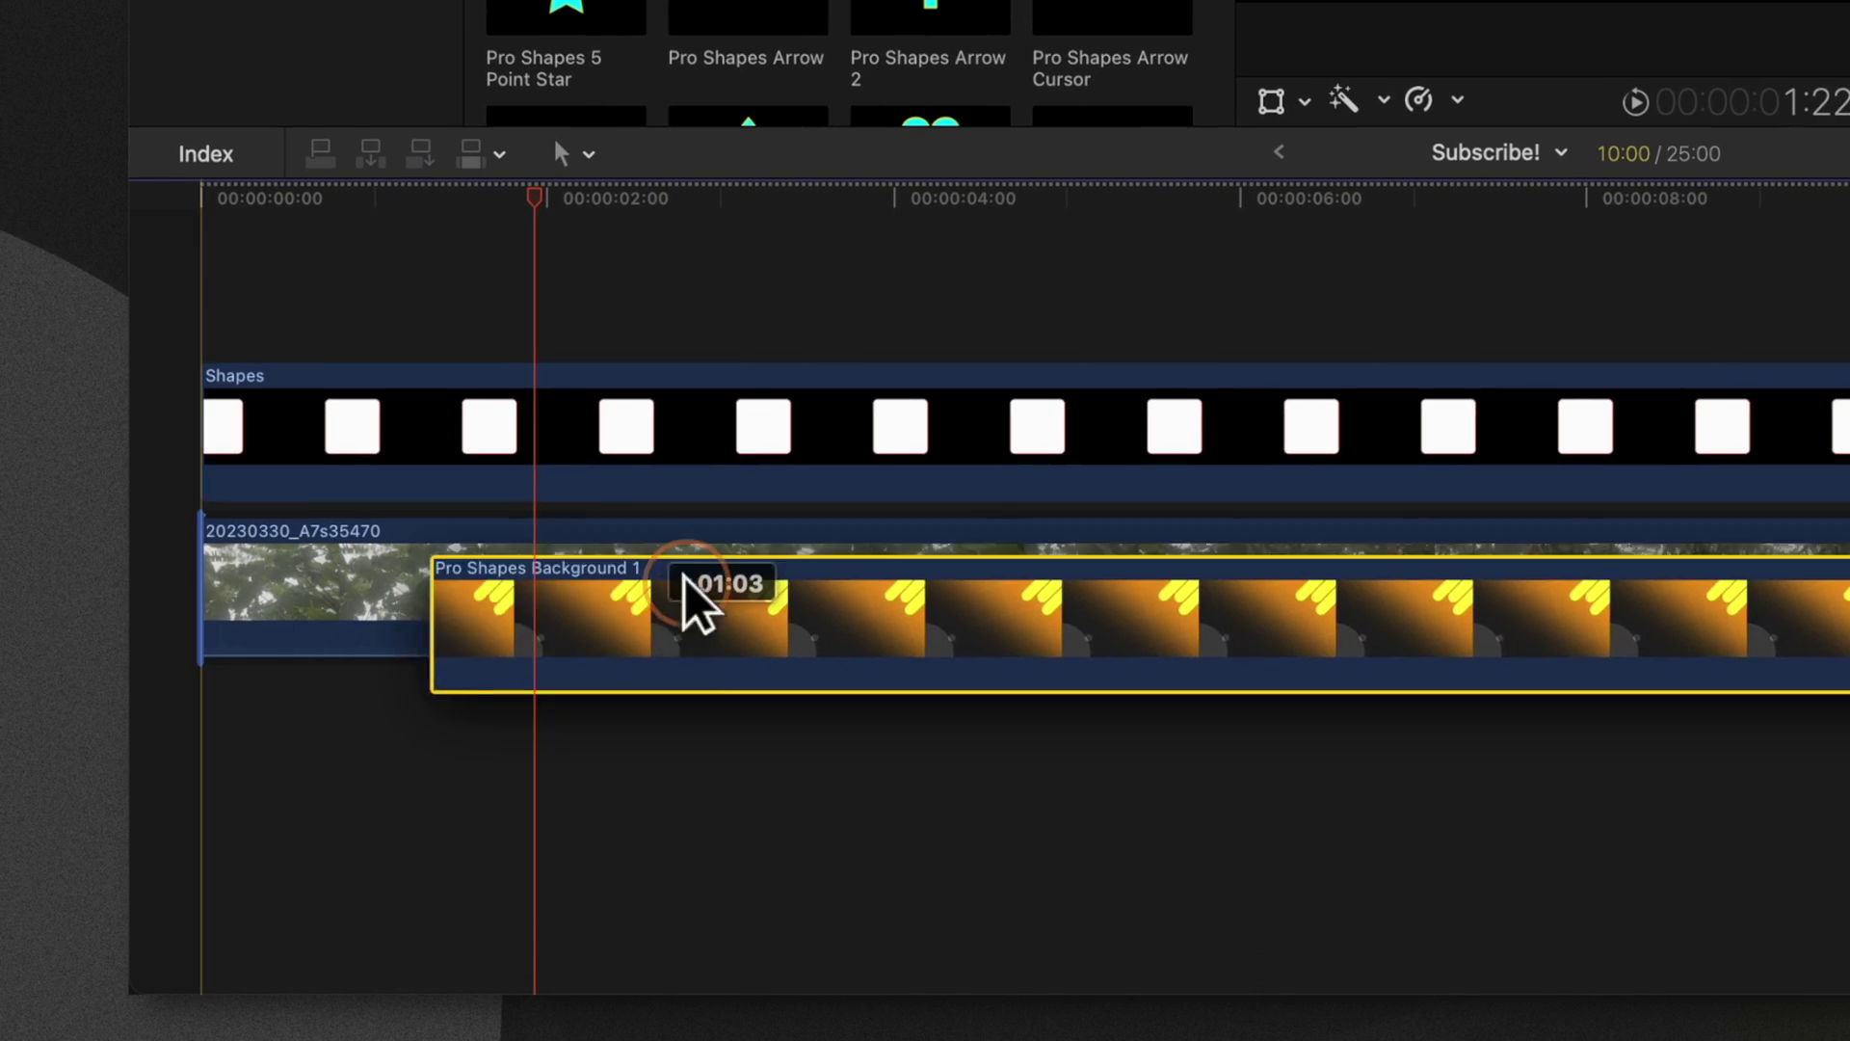
{"action": "left_click_drag", "start_coordinate": [687, 577], "coordinate": [326, 279]}
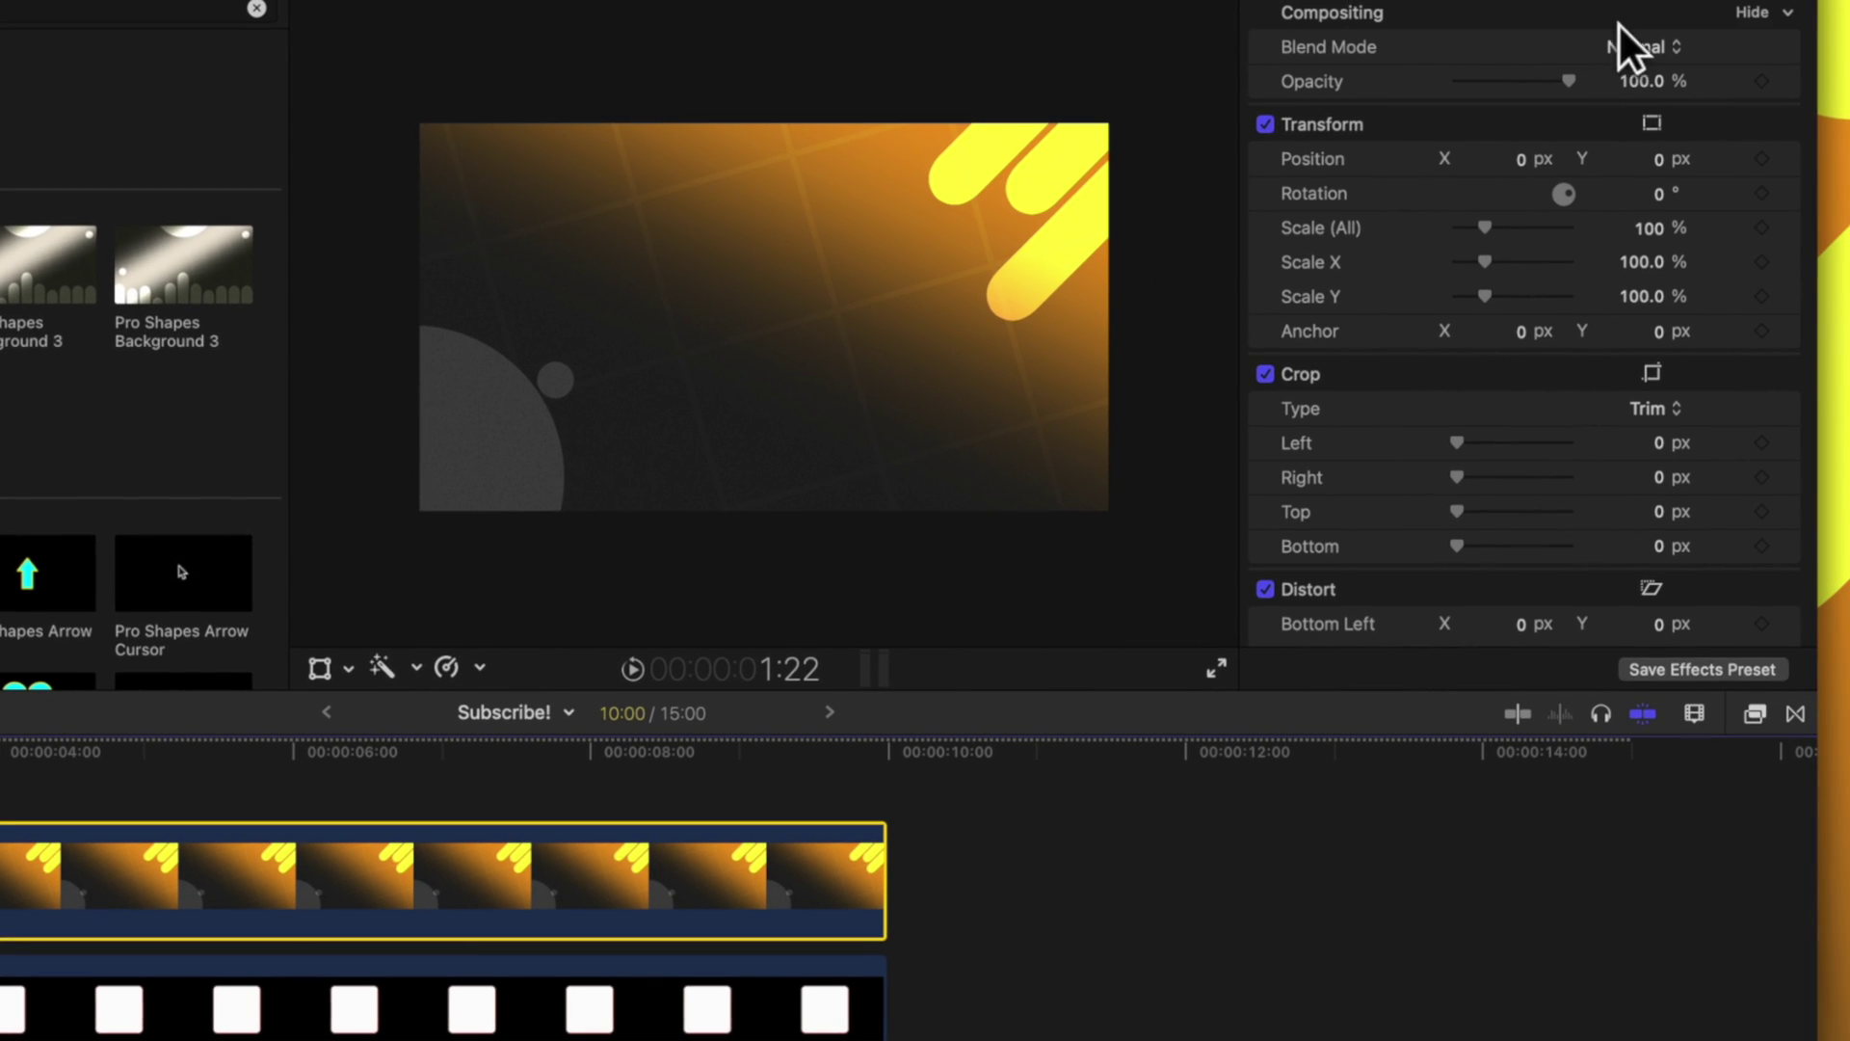
{"action": "left_click", "coordinate": [1639, 46]}
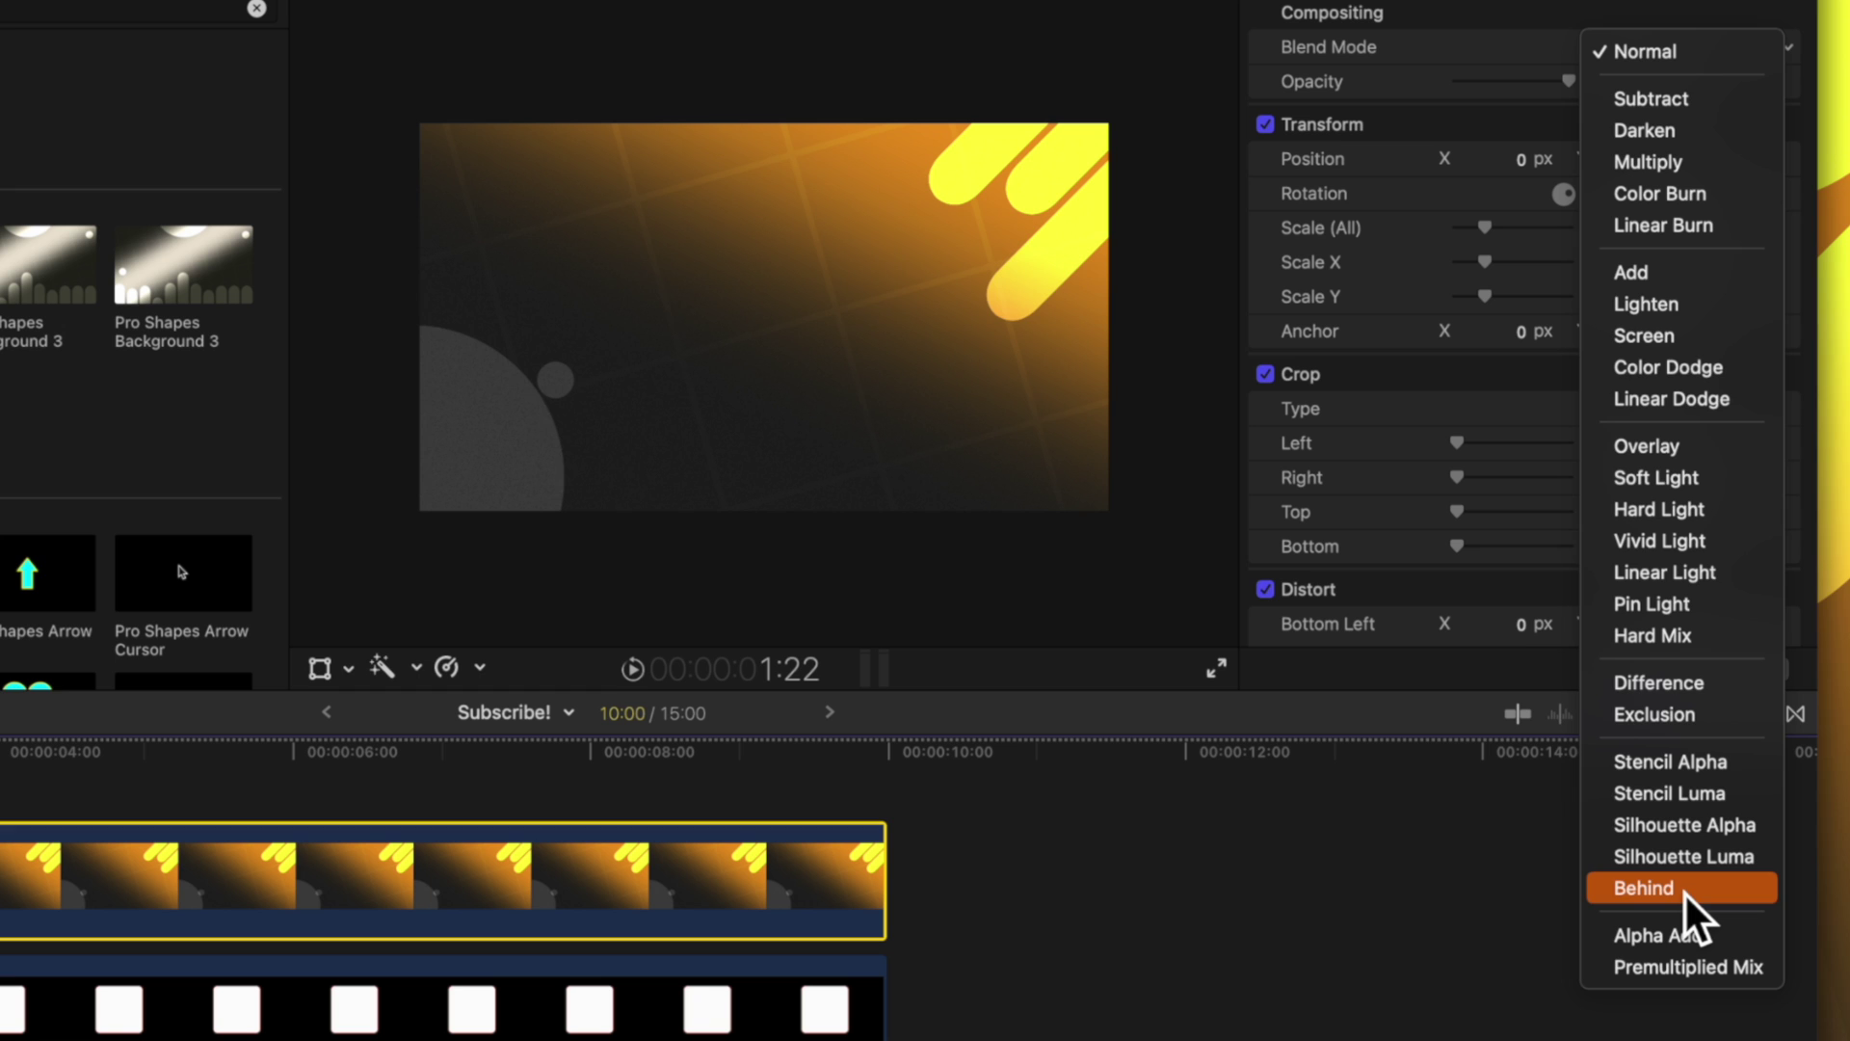
{"action": "left_click", "coordinate": [1648, 887]}
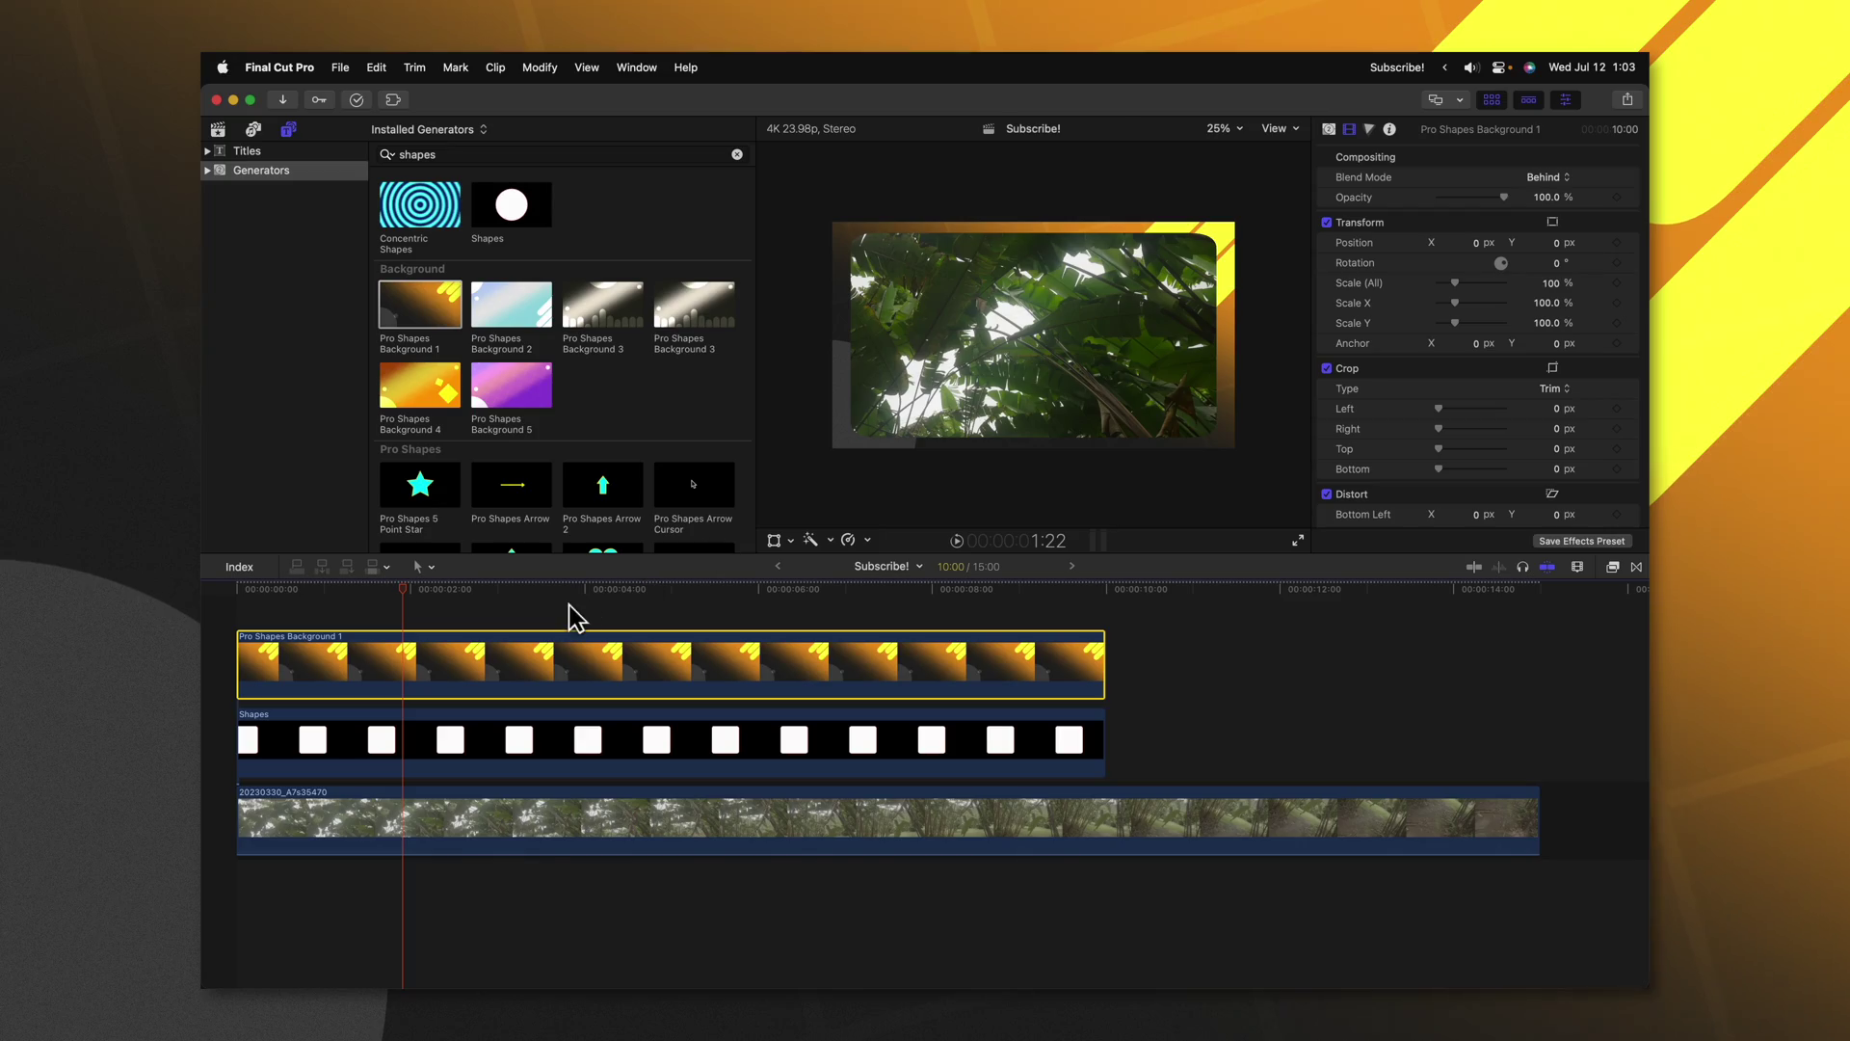
Put the background below, extend Shapes to the footage's end, and compound both as 'Subscribe! Clip'
{"action": "left_click_drag", "start_coordinate": [548, 672], "coordinate": [548, 904]}
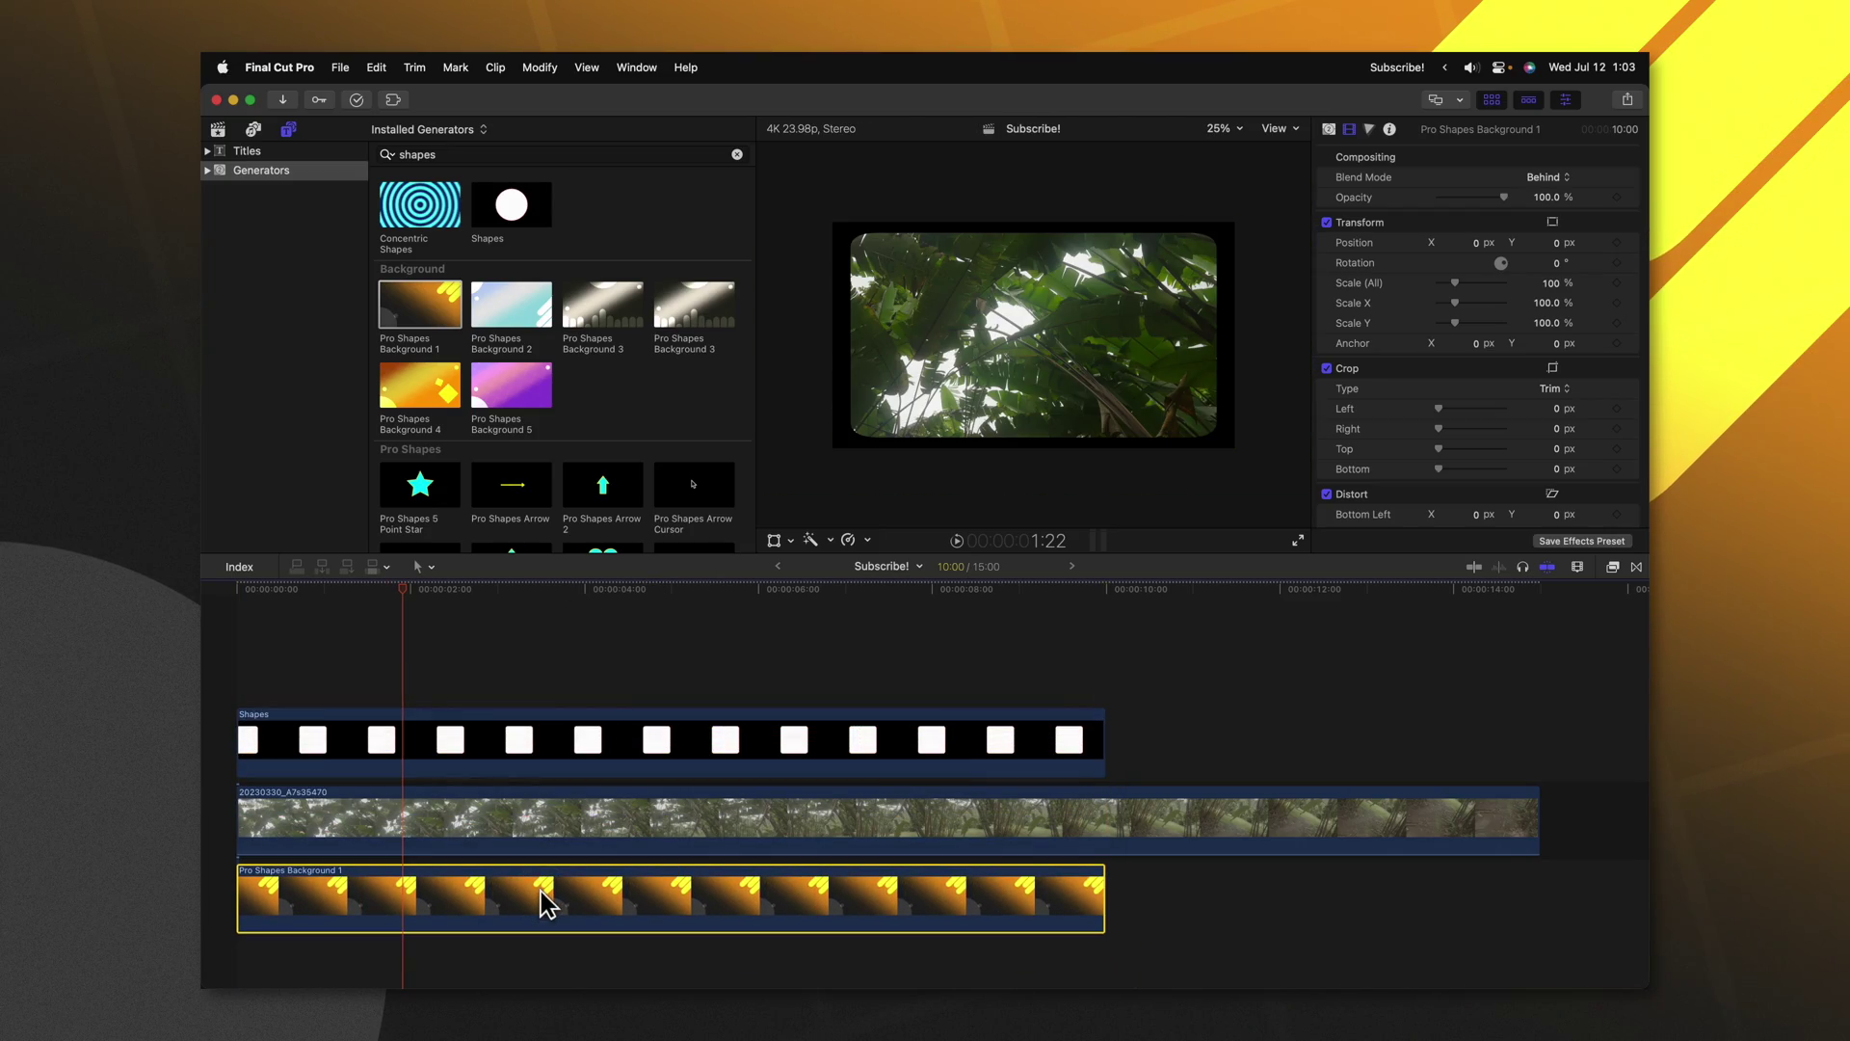
{"action": "left_click_drag", "start_coordinate": [1104, 733], "coordinate": [1534, 706]}
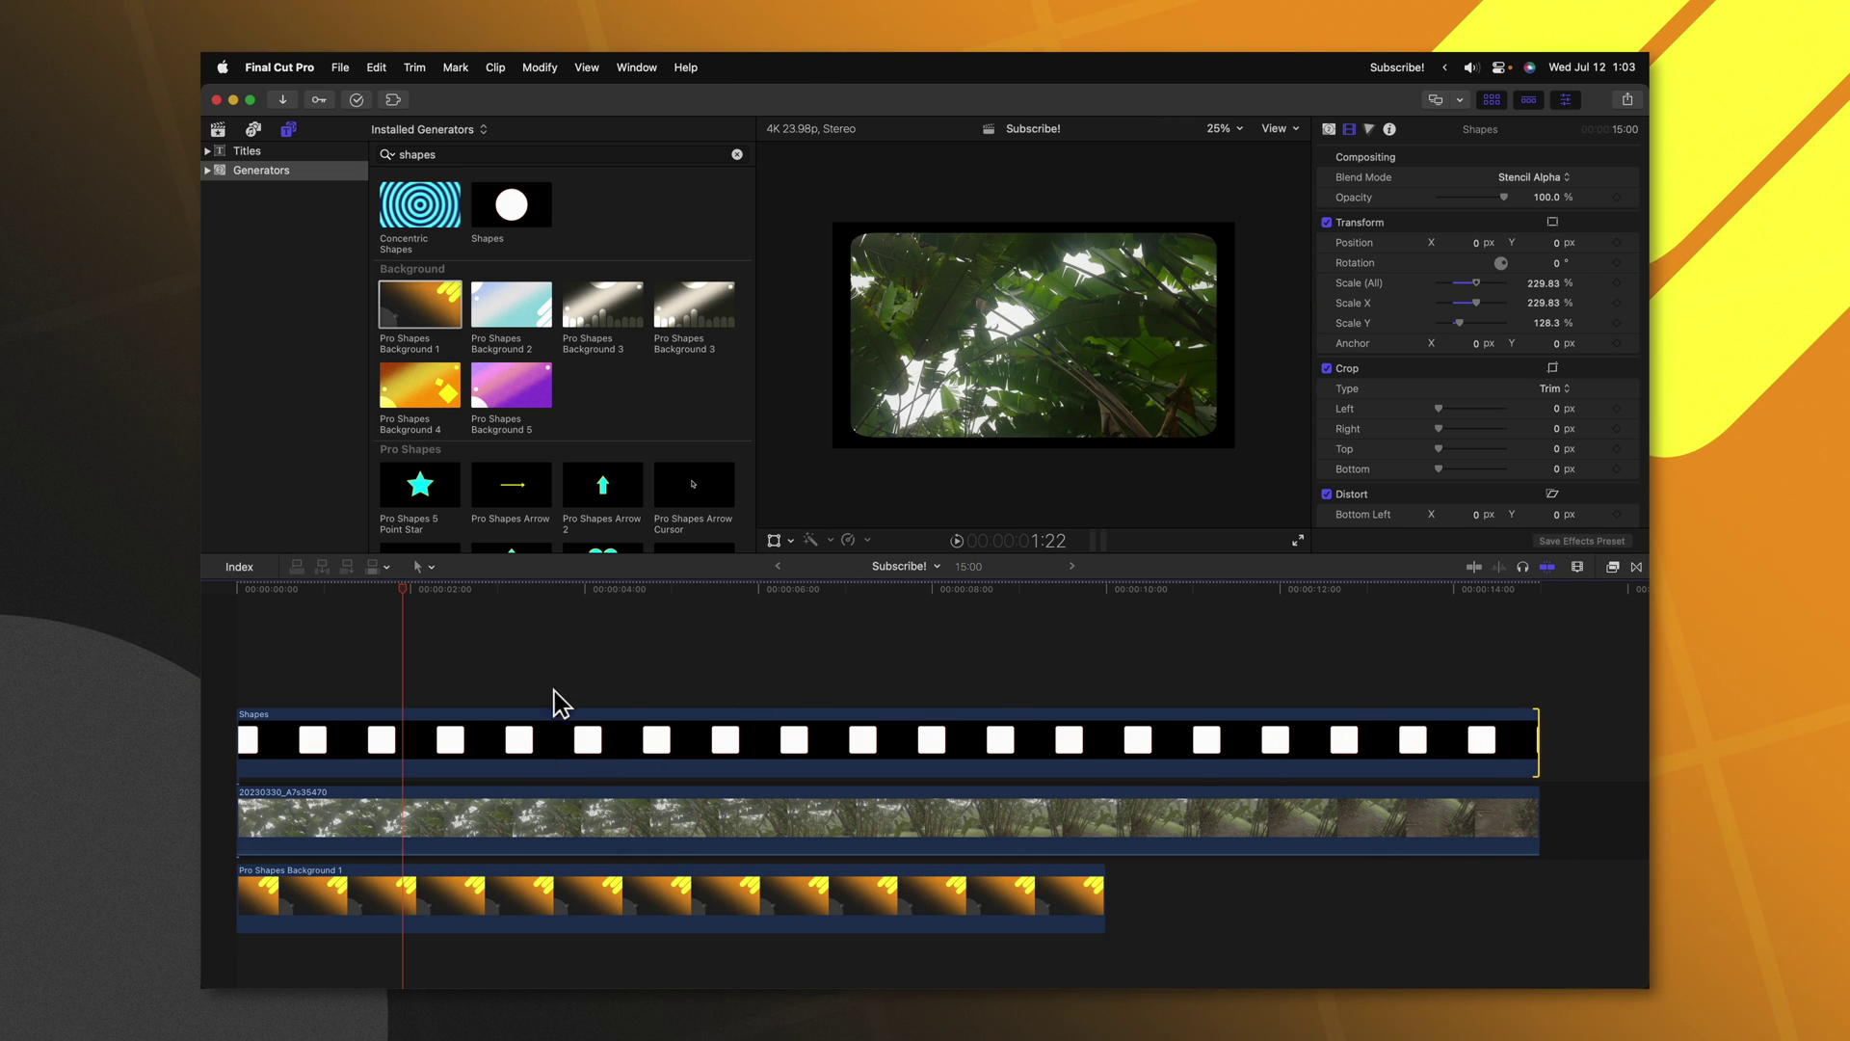
{"action": "left_click", "coordinate": [536, 727]}
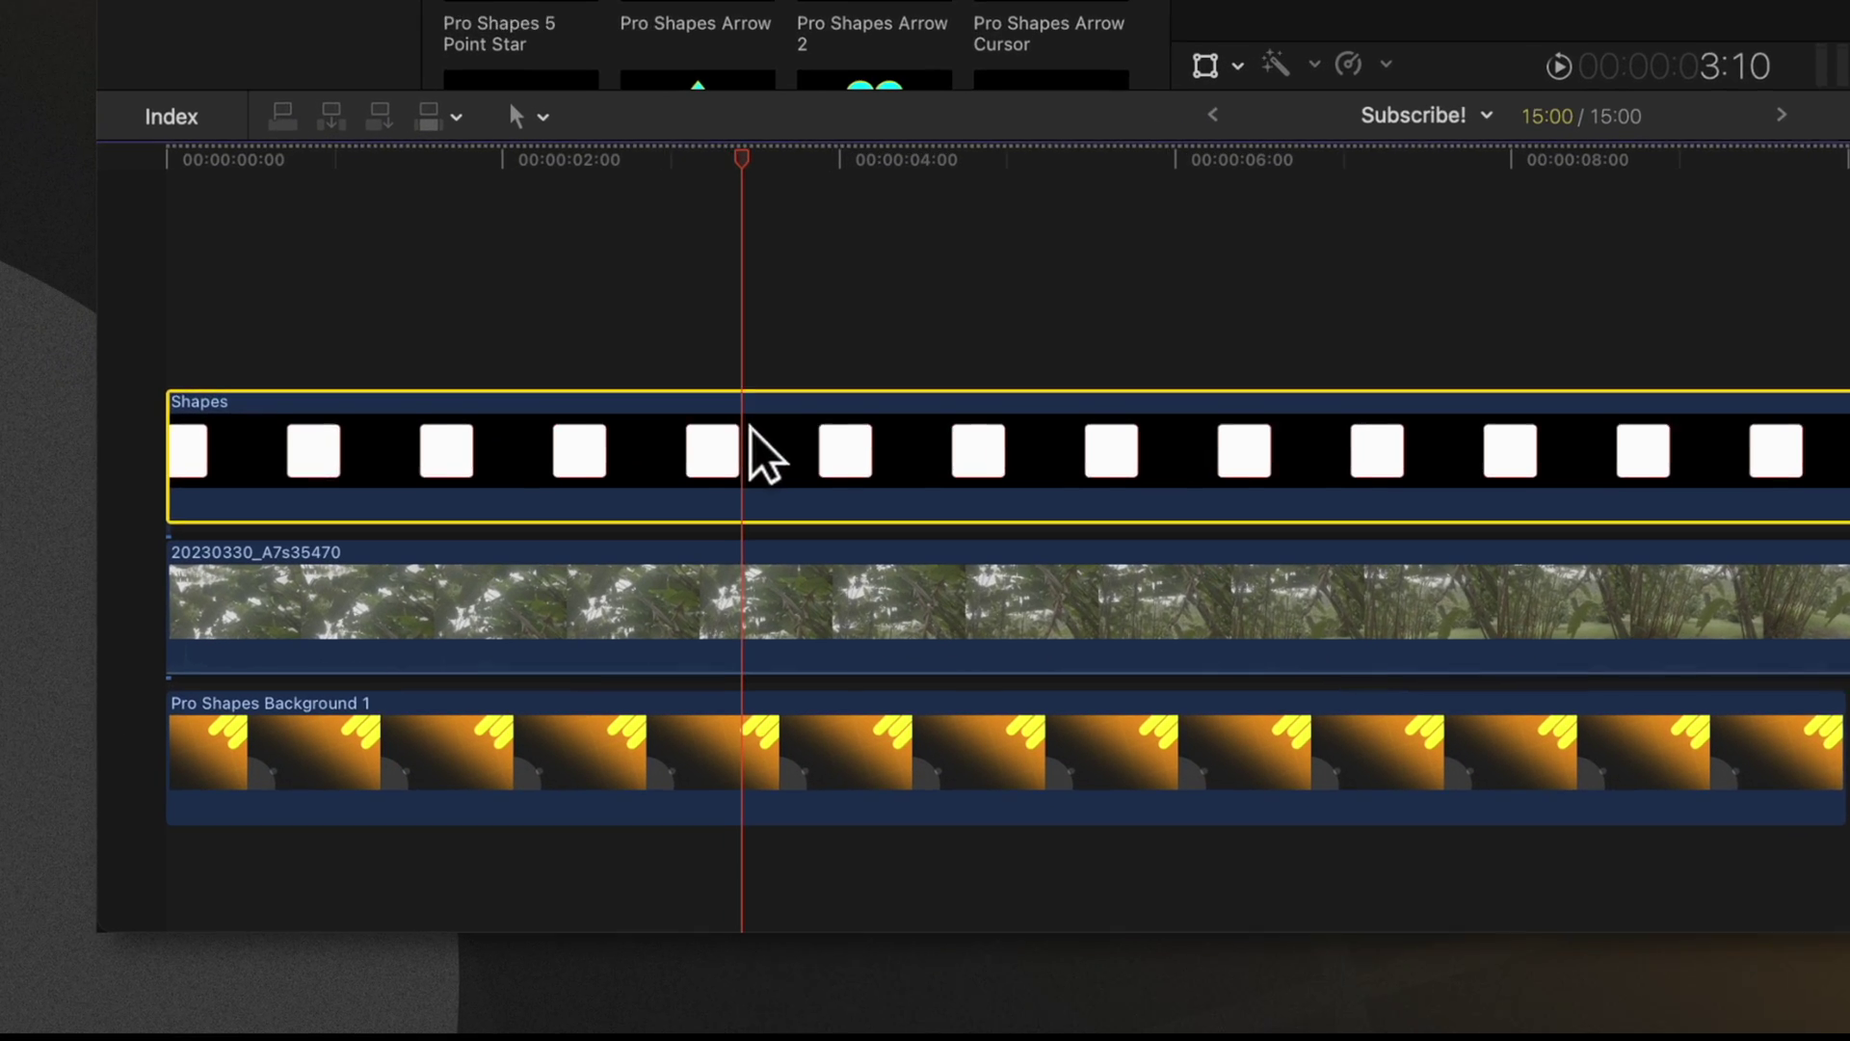
{"action": "left_click", "coordinate": [718, 595], "text": "super"}
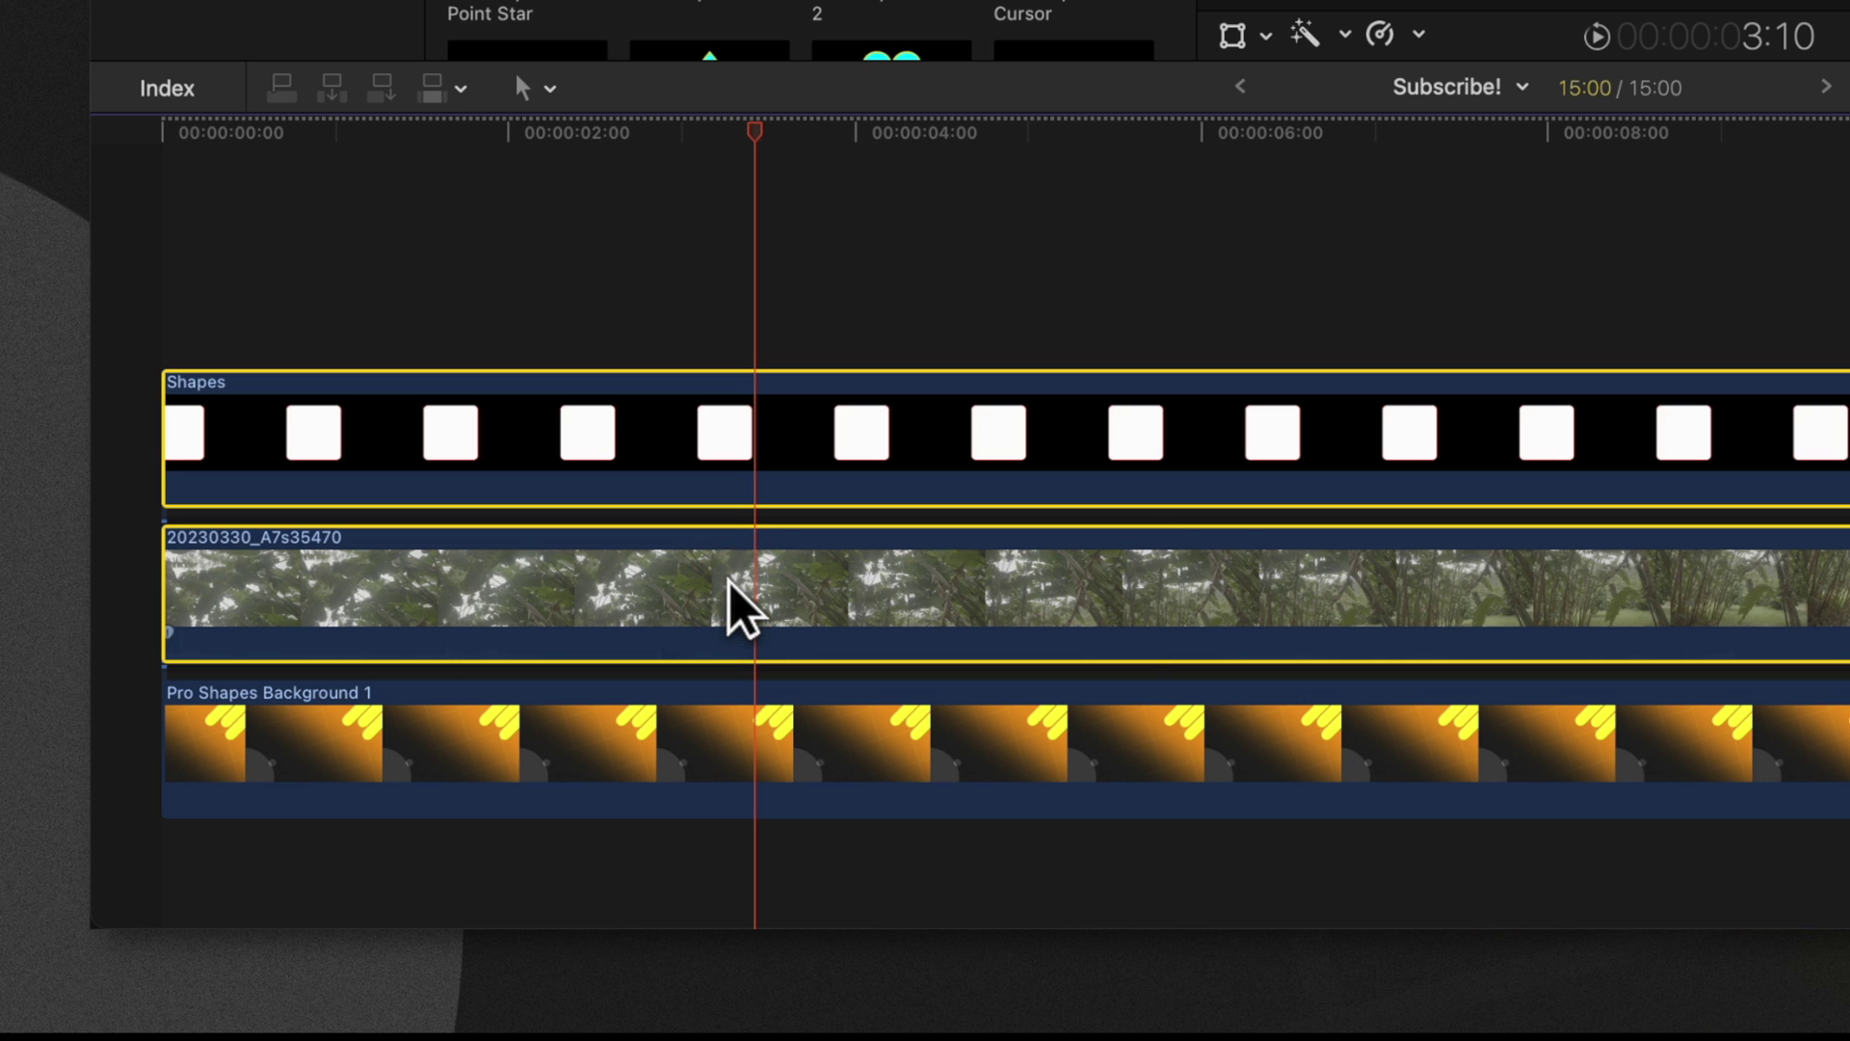
{"action": "right_click", "coordinate": [731, 582]}
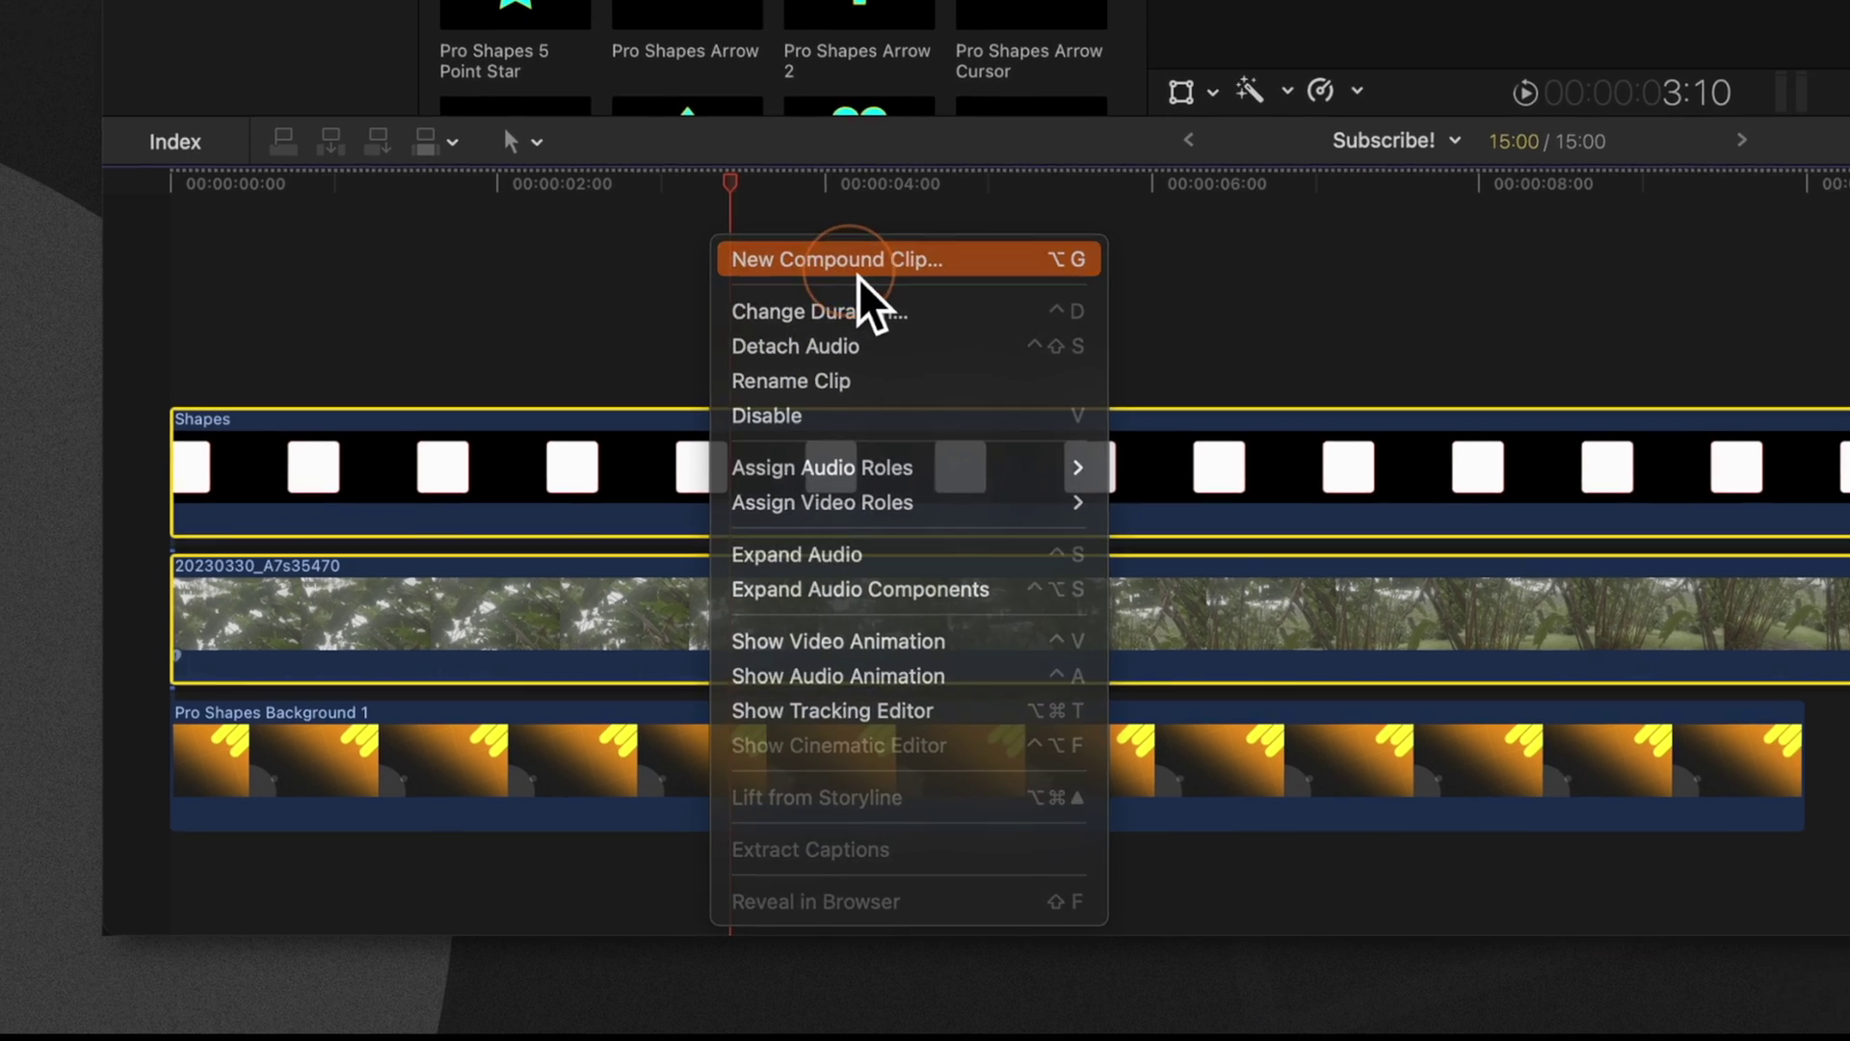
{"action": "left_click", "coordinate": [893, 223]}
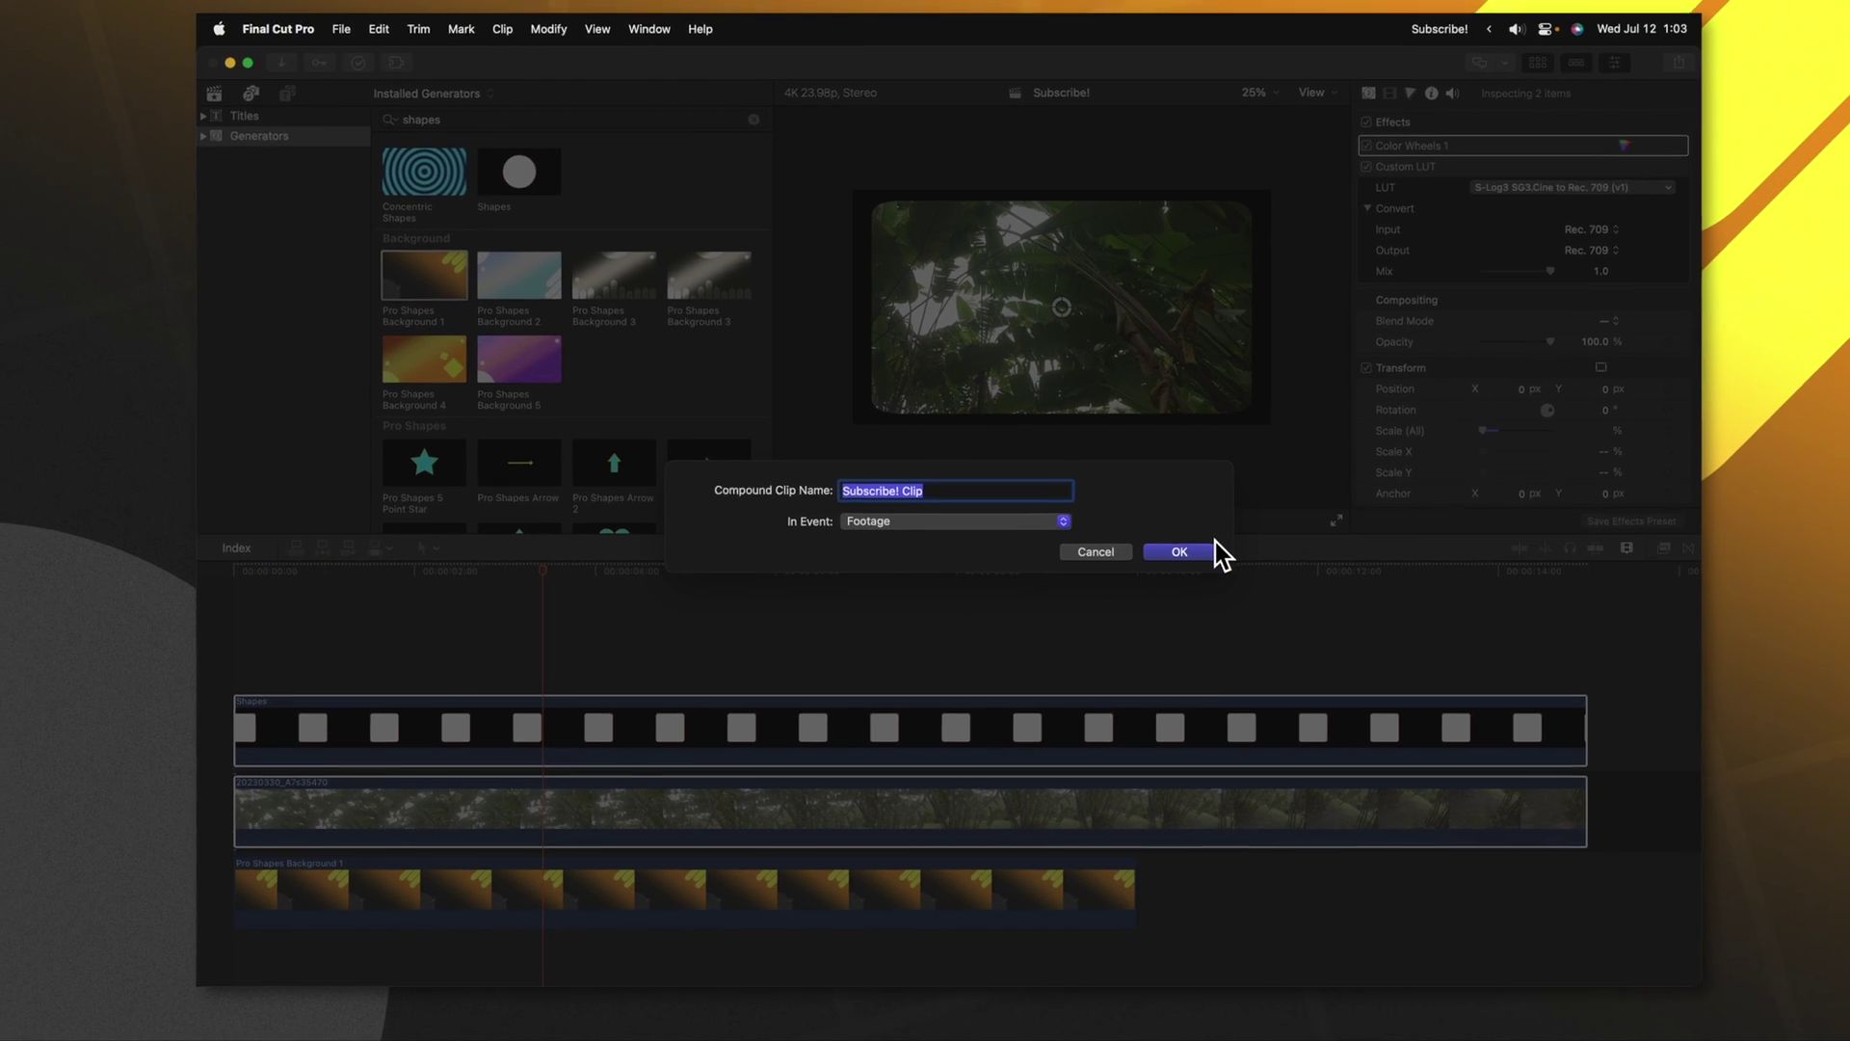
{"action": "left_click", "coordinate": [1435, 405]}
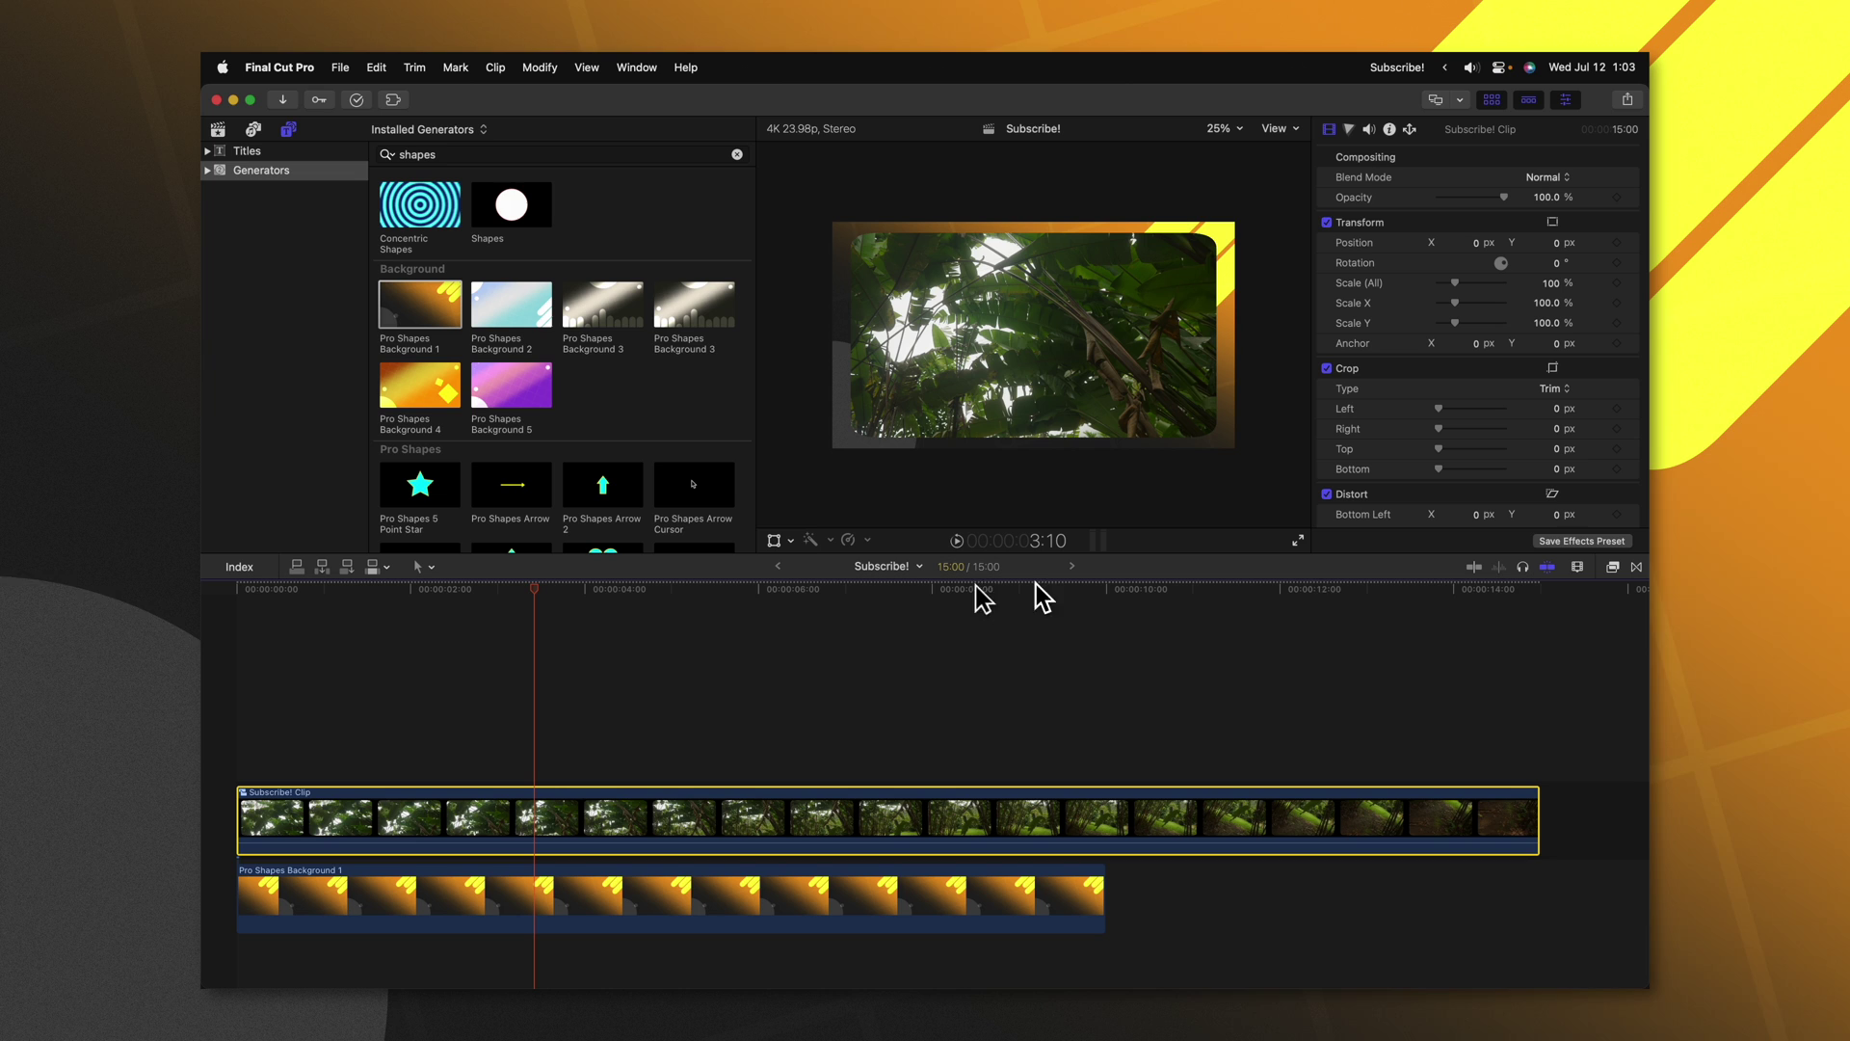
Apply Drop Shadow to Subscribe! Clip and nudge the shadow's position up slightly
{"action": "key", "text": "super+5"}
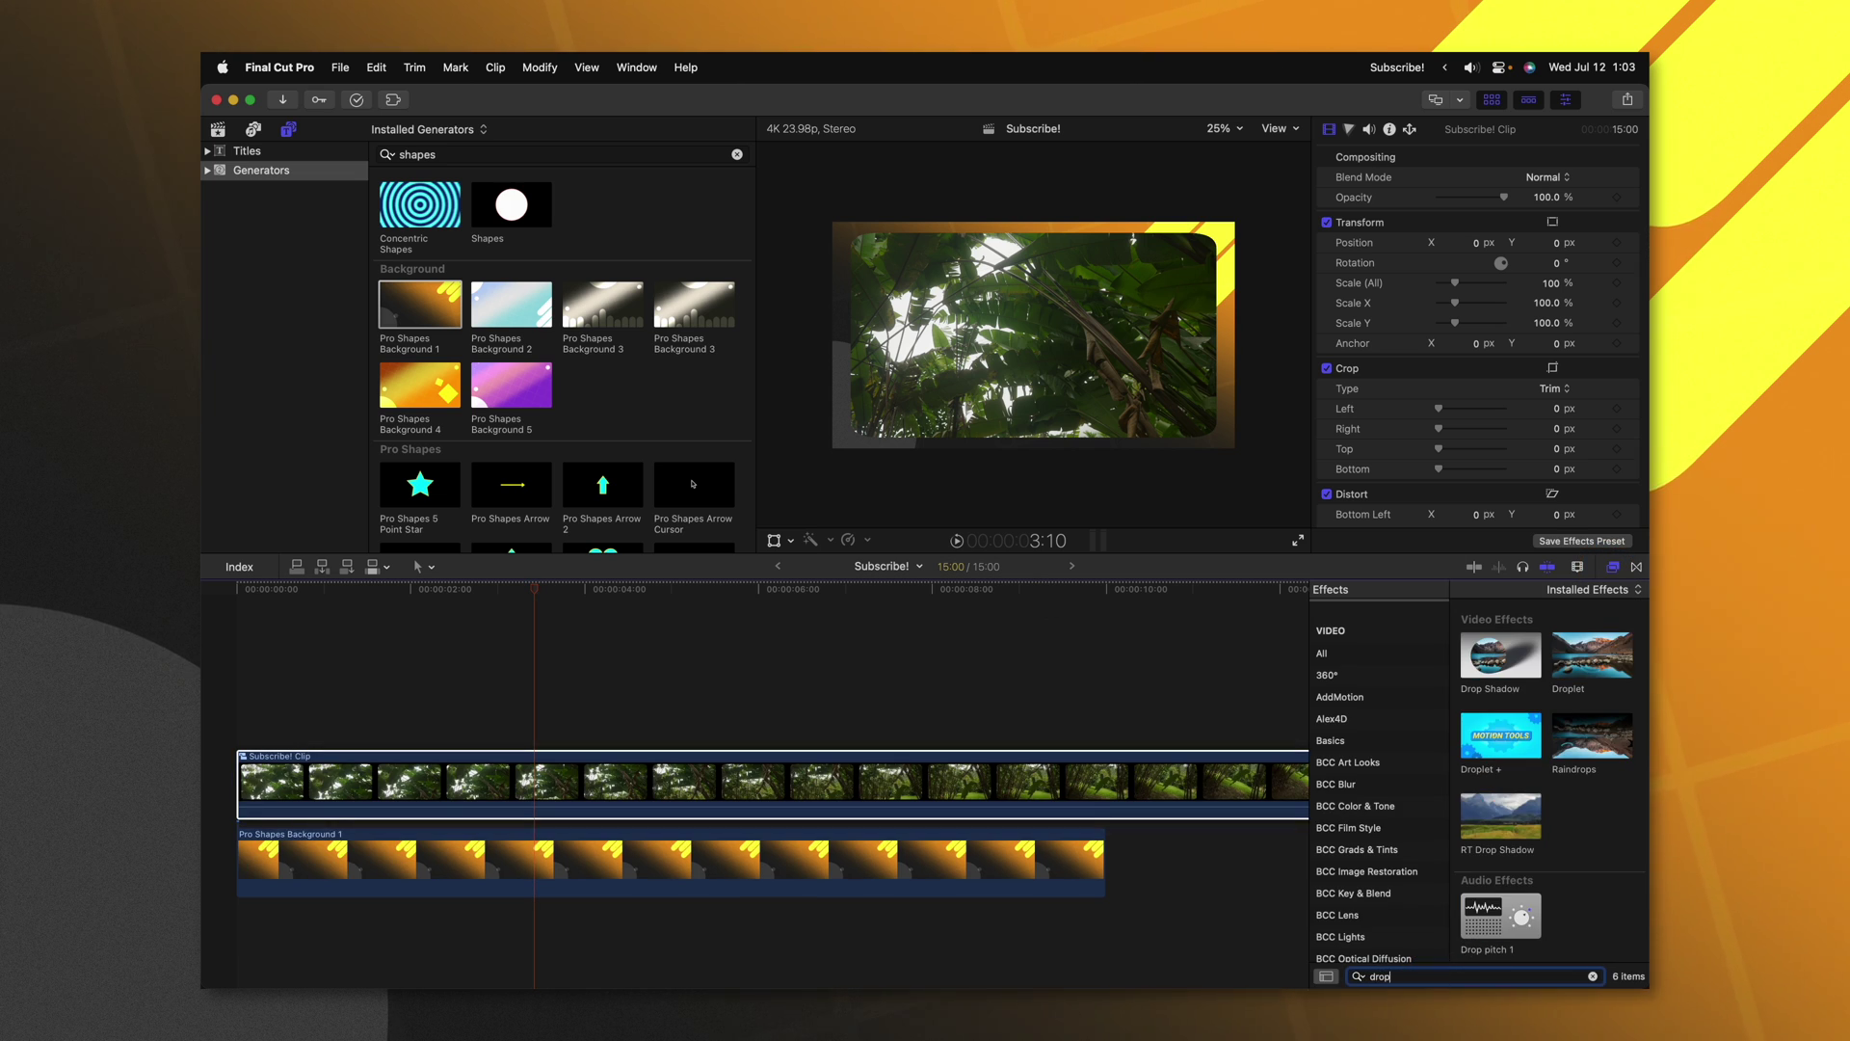
{"action": "left_click_drag", "start_coordinate": [1500, 656], "coordinate": [675, 776]}
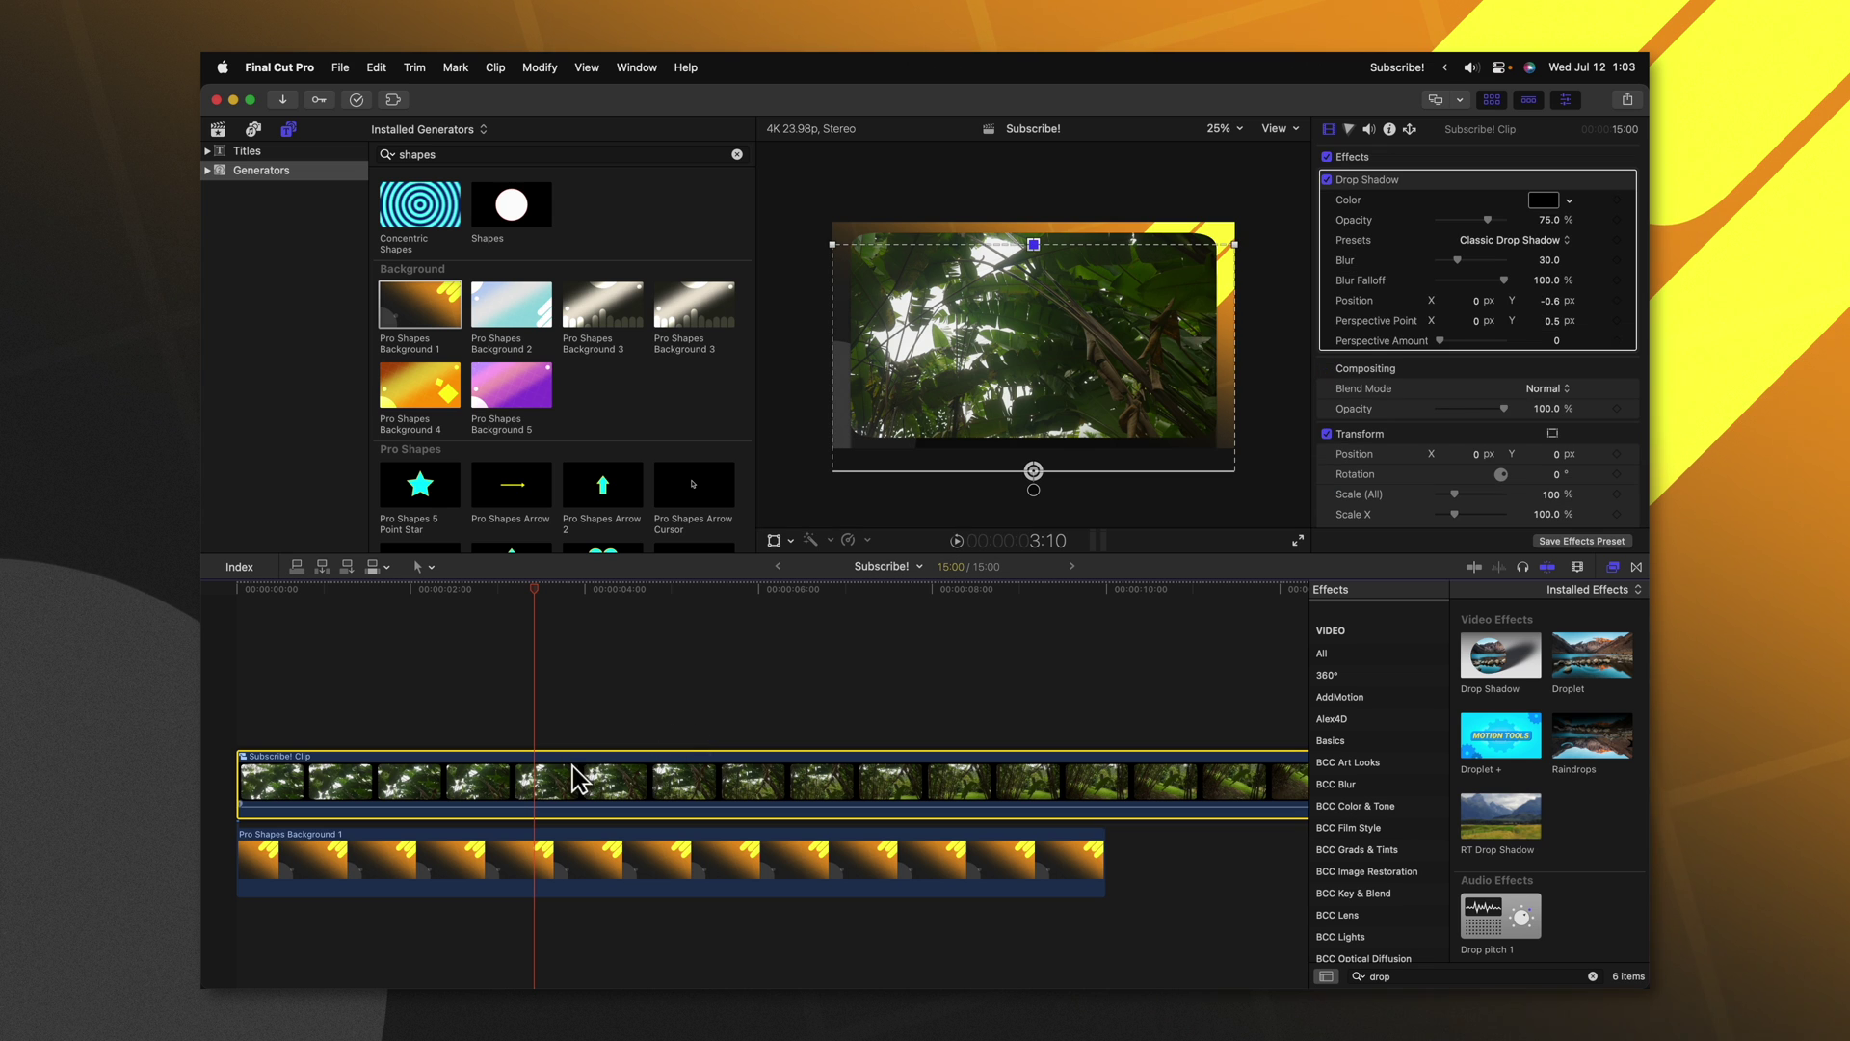
{"action": "left_click_drag", "start_coordinate": [1105, 461], "coordinate": [1103, 448]}
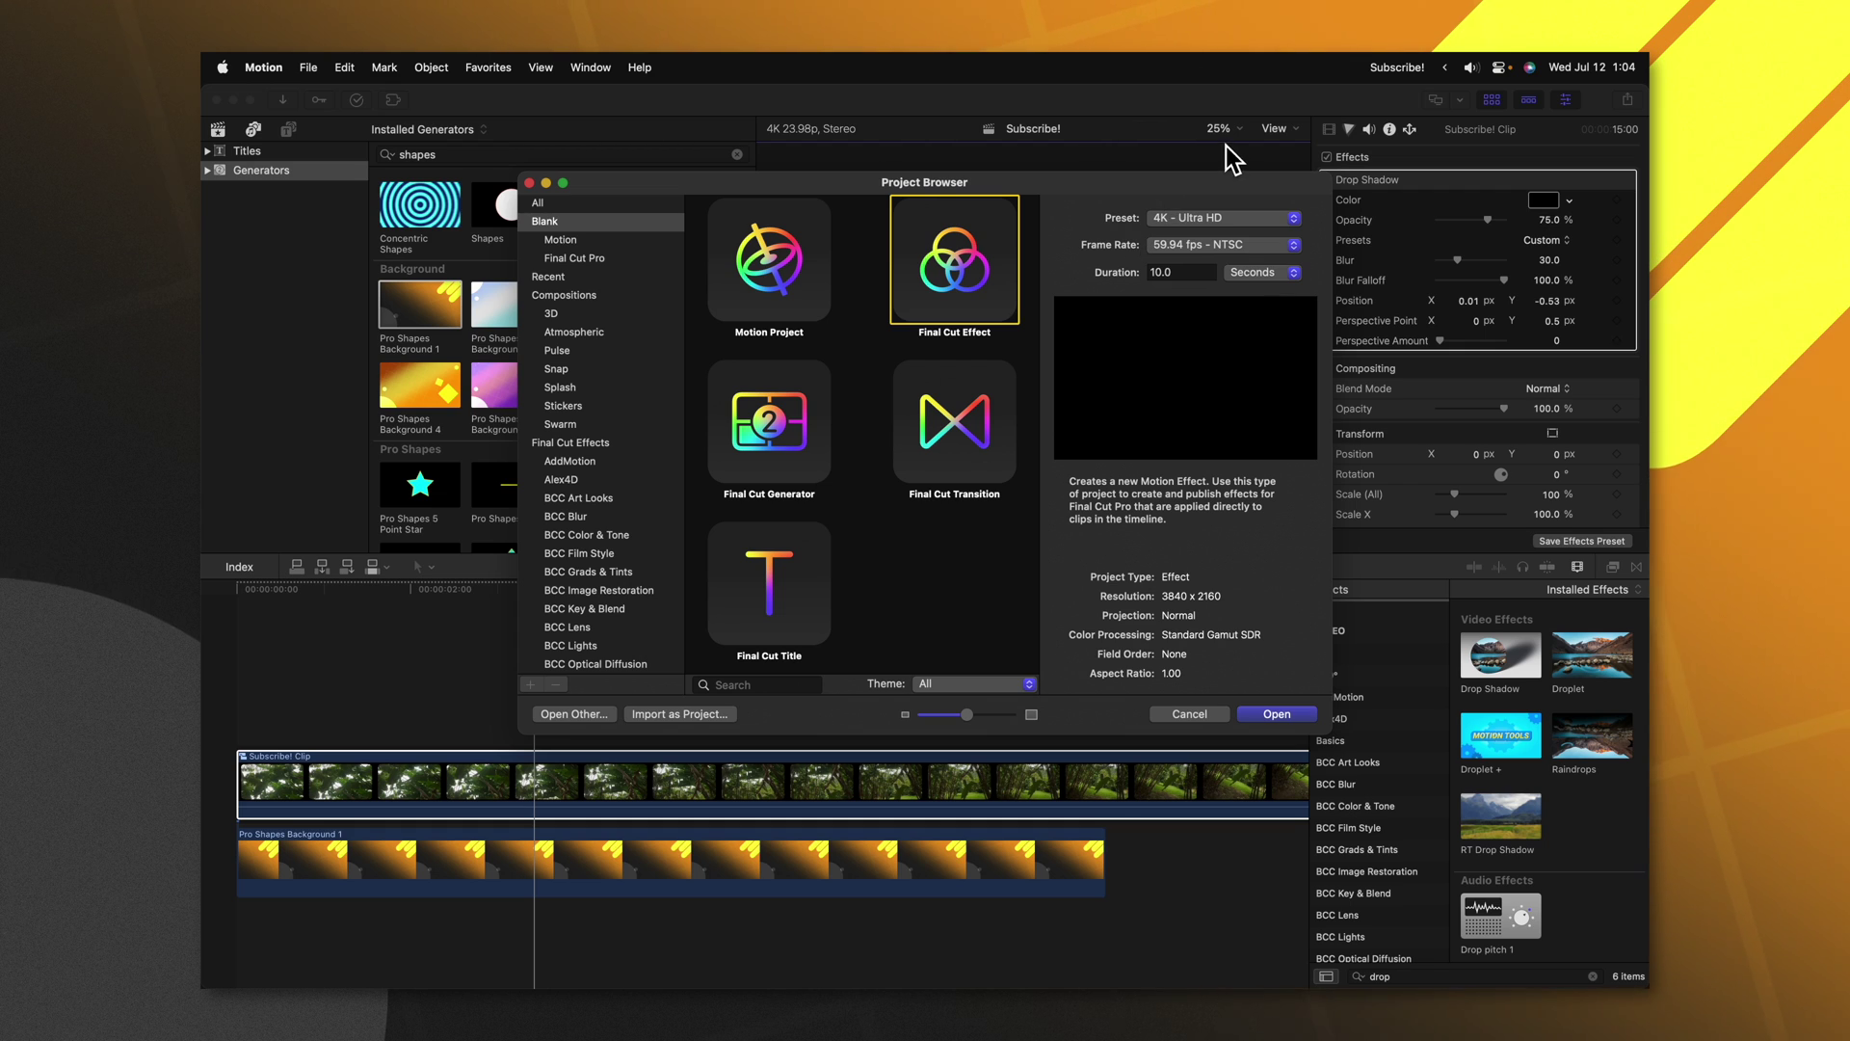
Set the Final Cut Effect project's frame rate to 23.98 fps - NTSC
{"action": "left_click", "coordinate": [1192, 253]}
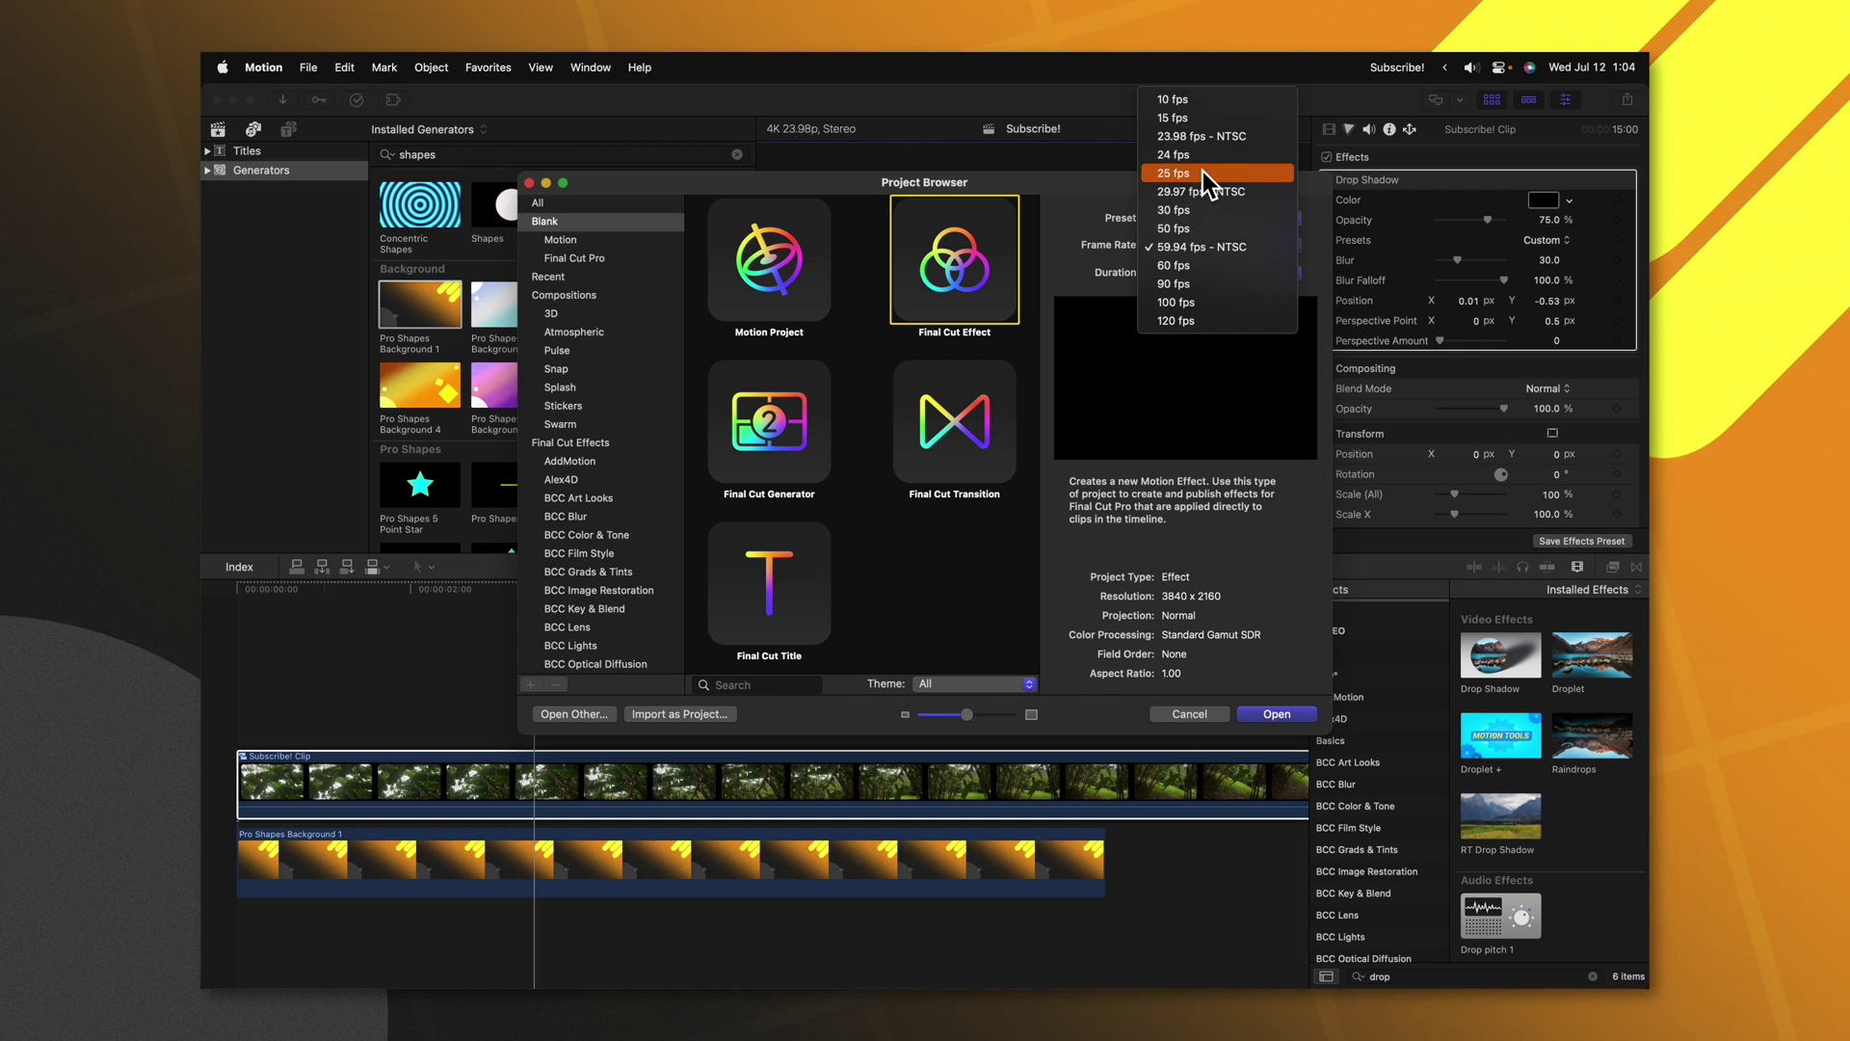
{"action": "left_click", "coordinate": [1215, 141]}
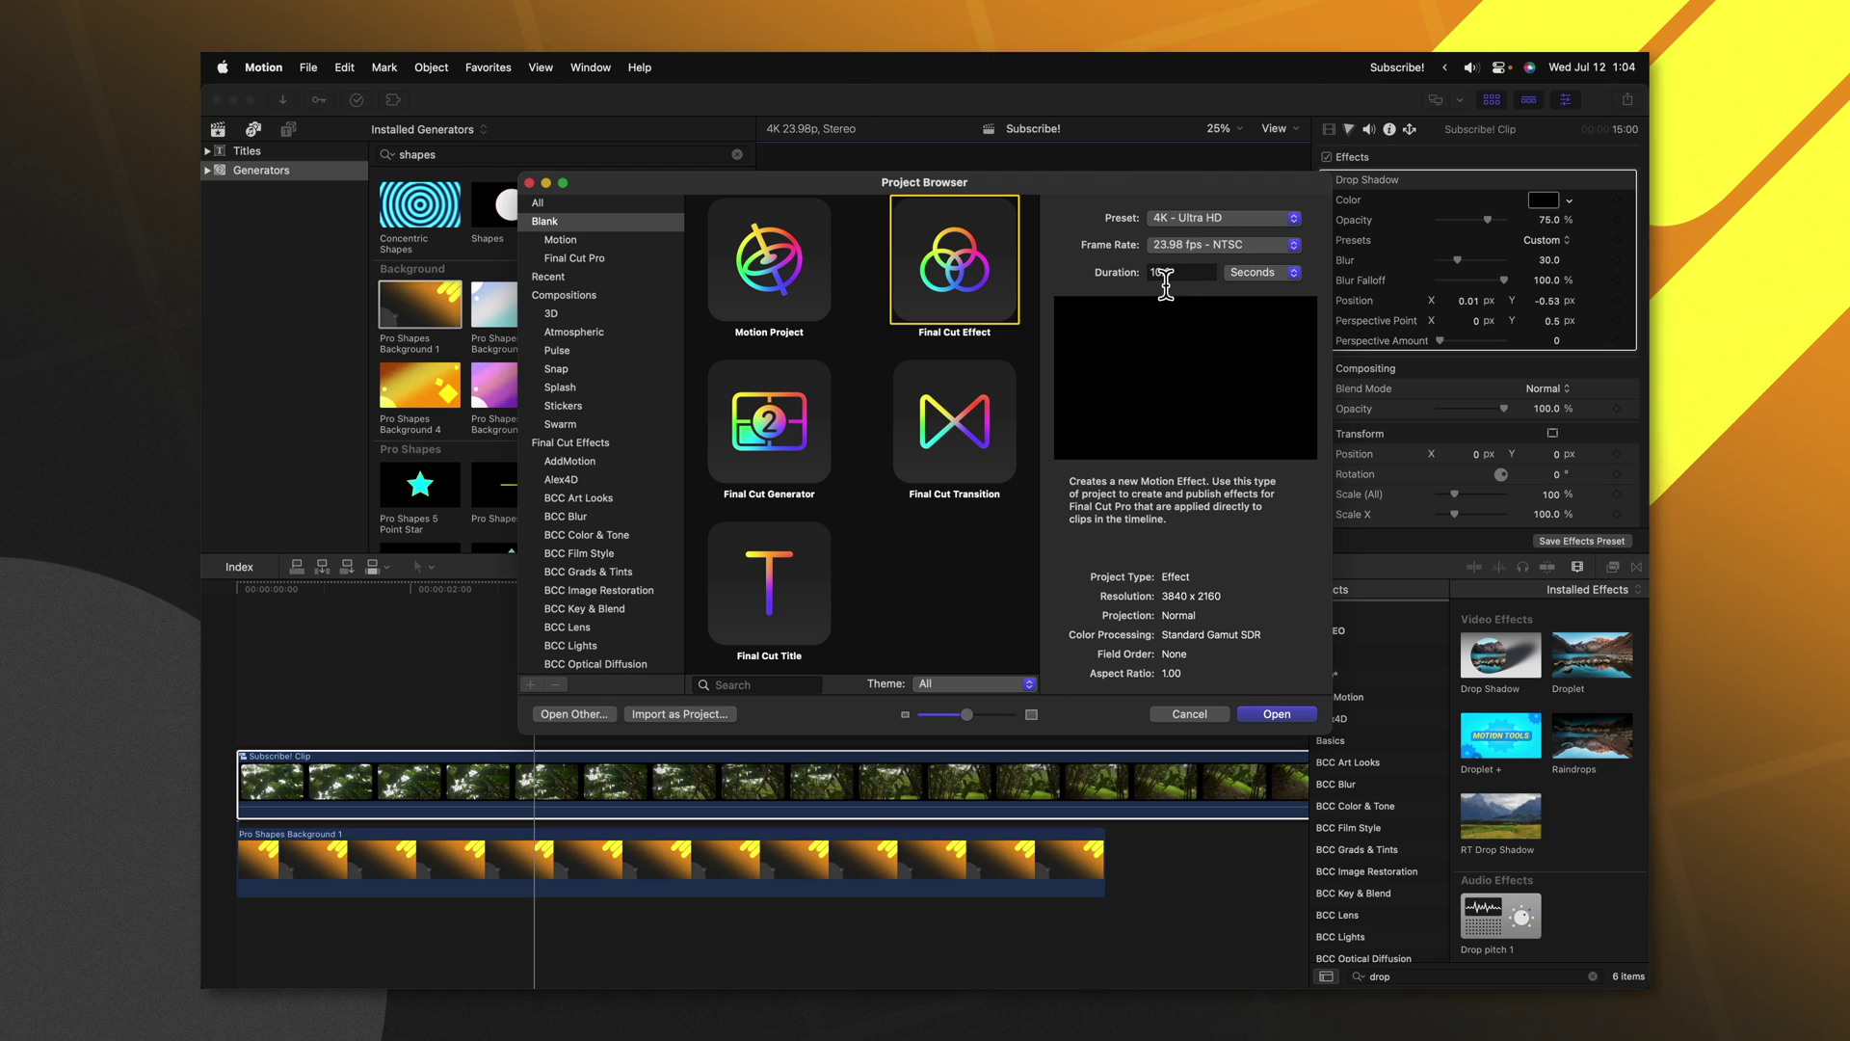
Create the effect project and draw a rectangle covering the whole canvas
{"action": "left_click", "coordinate": [1274, 714]}
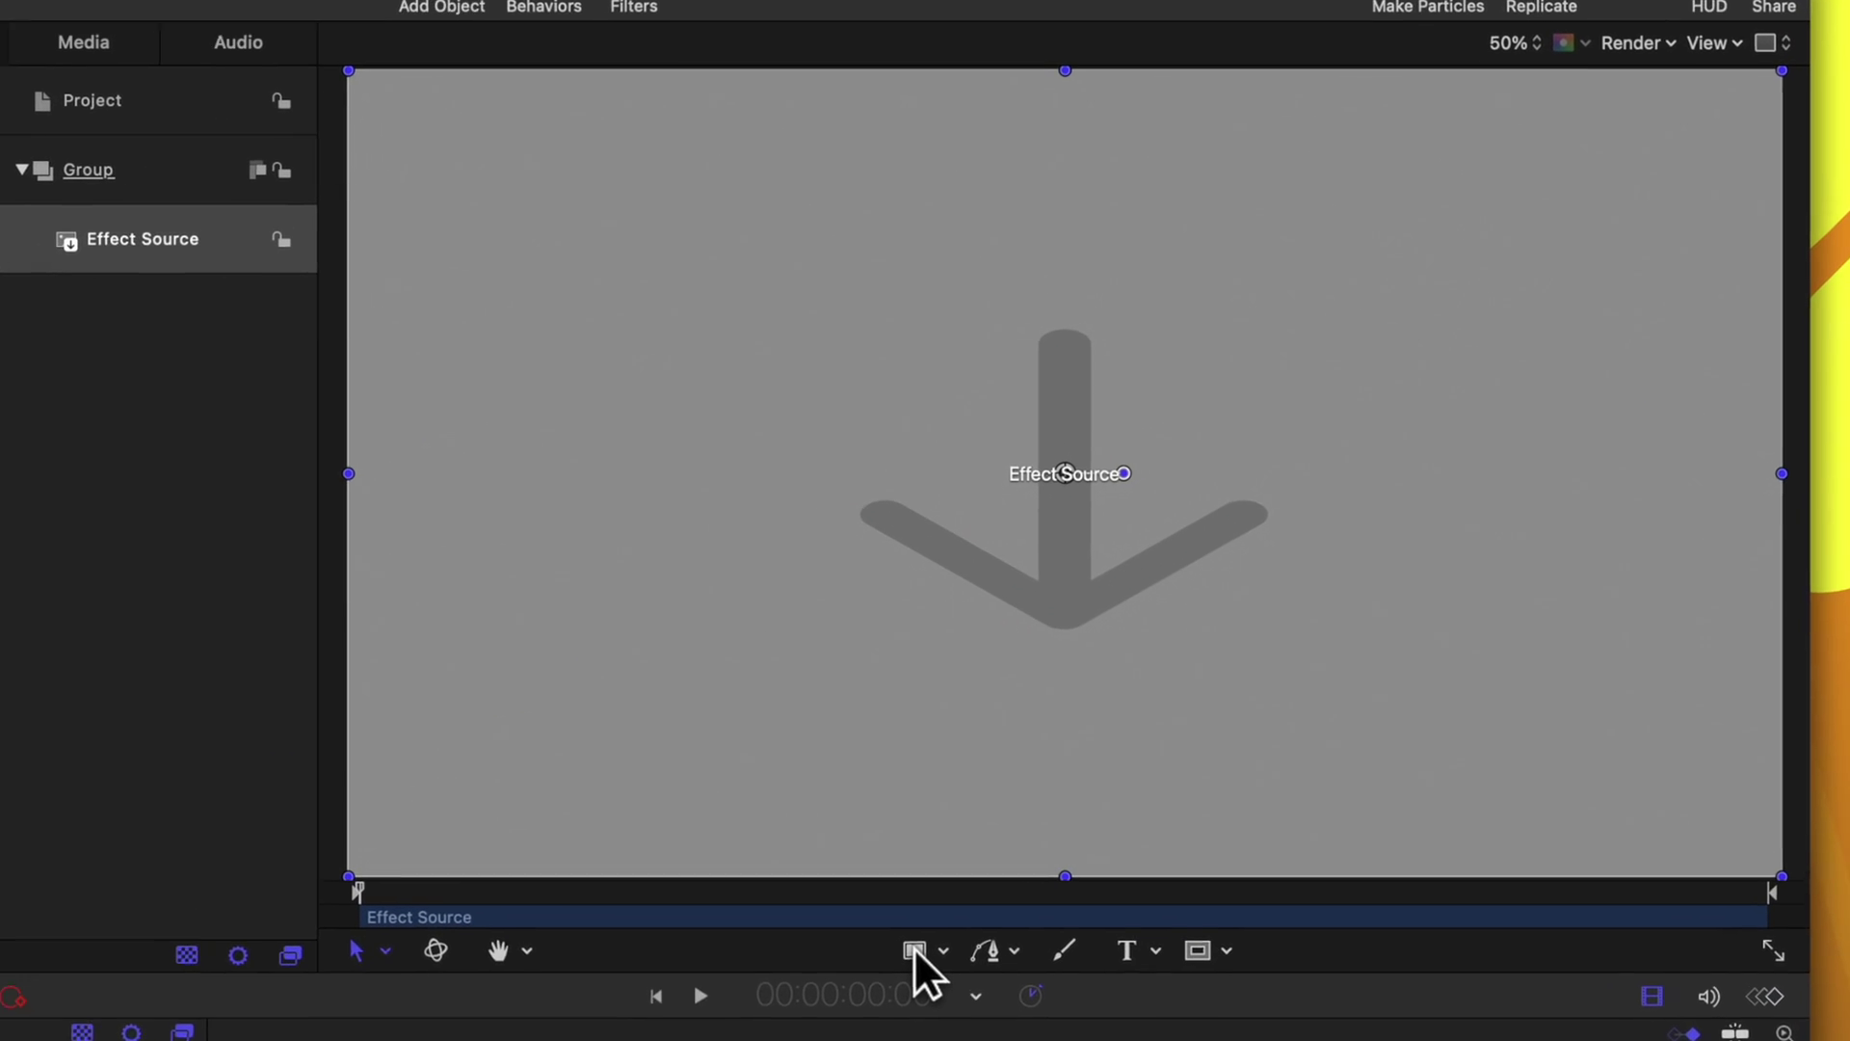
{"action": "left_click", "coordinate": [913, 950]}
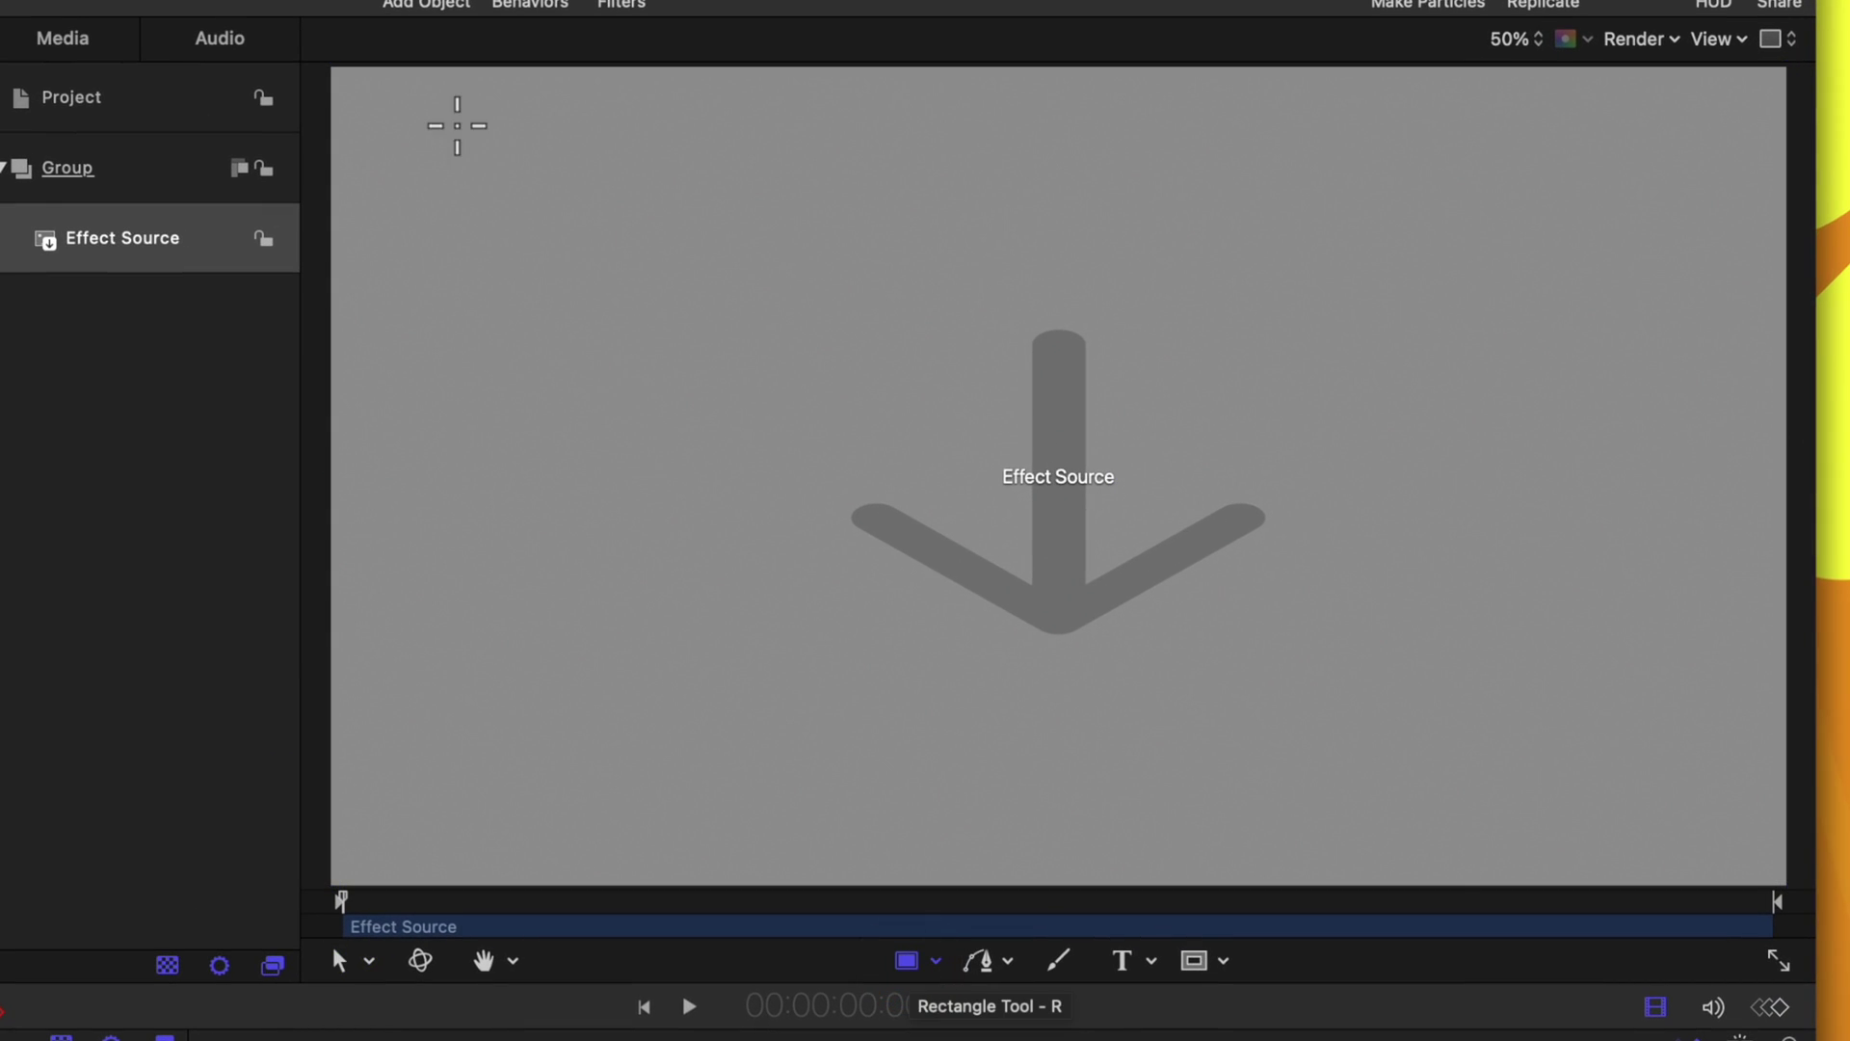
{"action": "left_click_drag", "start_coordinate": [363, 101], "coordinate": [1748, 857]}
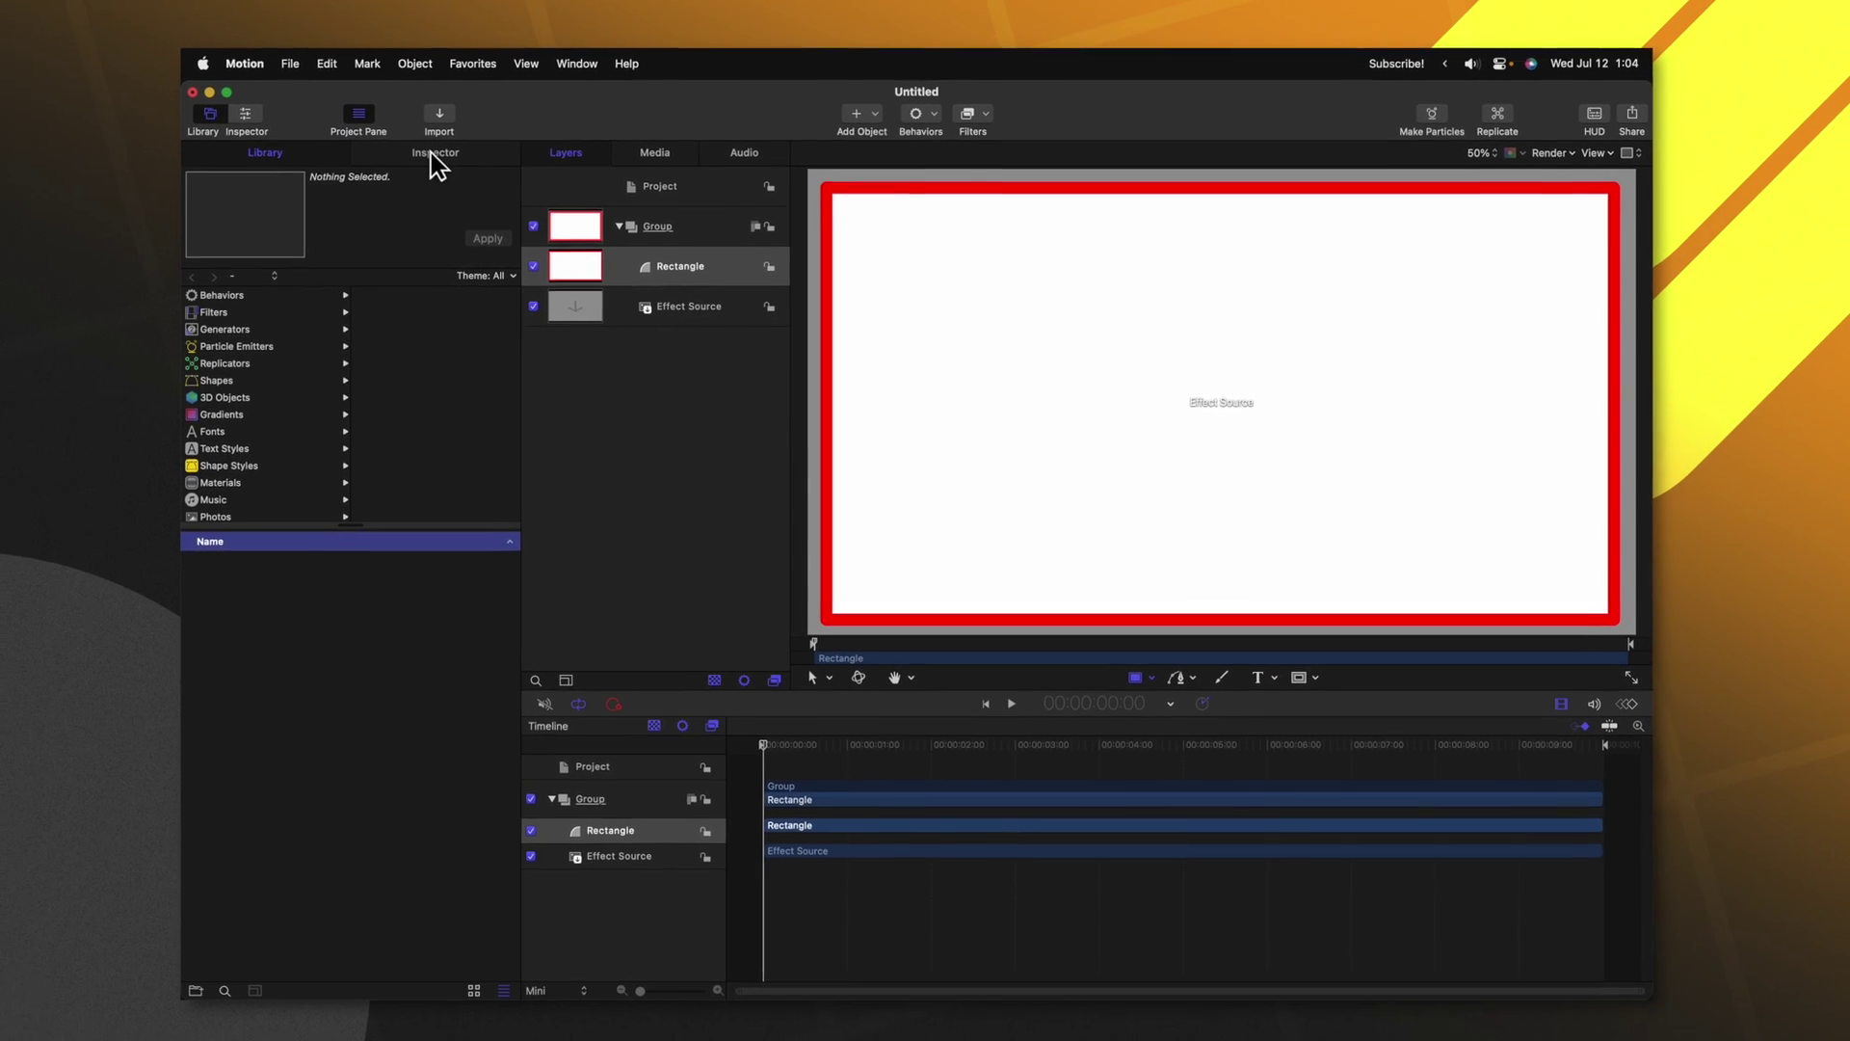
Turn off the rectangle's outline and raise its Roundness to 47
{"action": "left_click", "coordinate": [449, 159]}
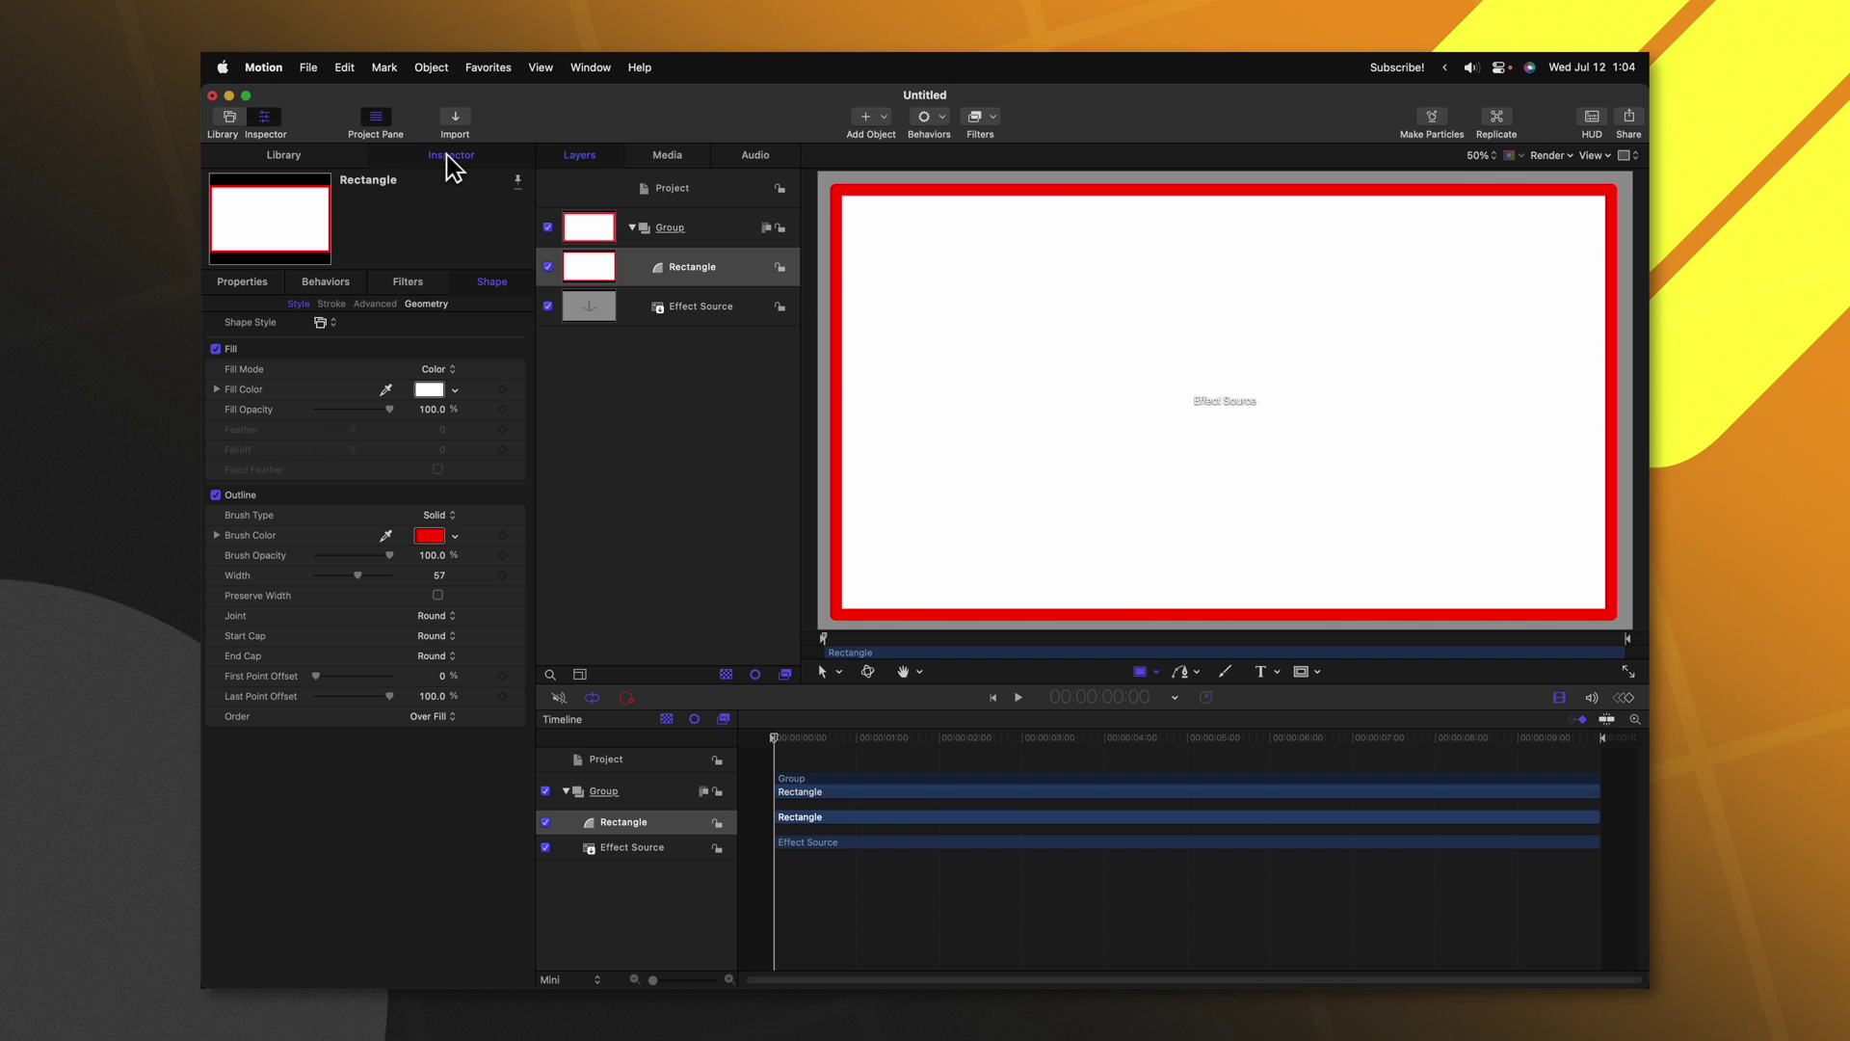
{"action": "left_click", "coordinate": [216, 494]}
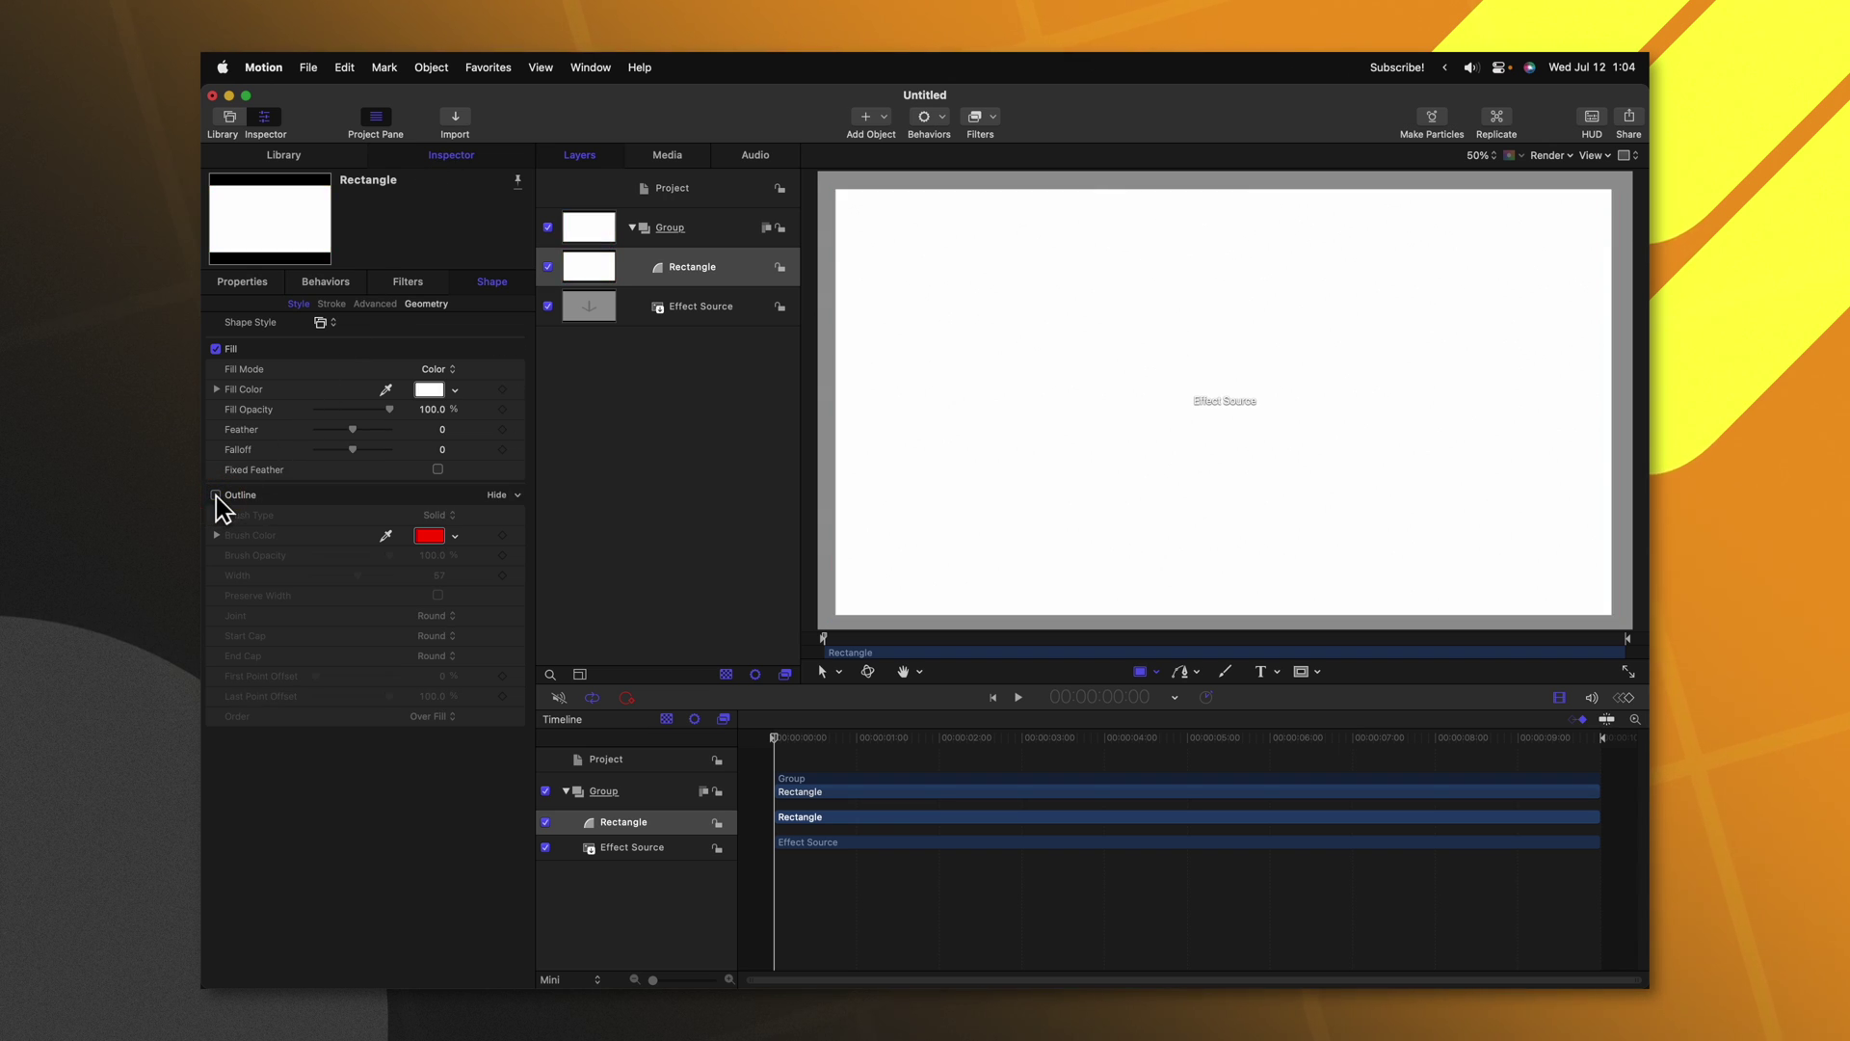
{"action": "left_click", "coordinate": [426, 304]}
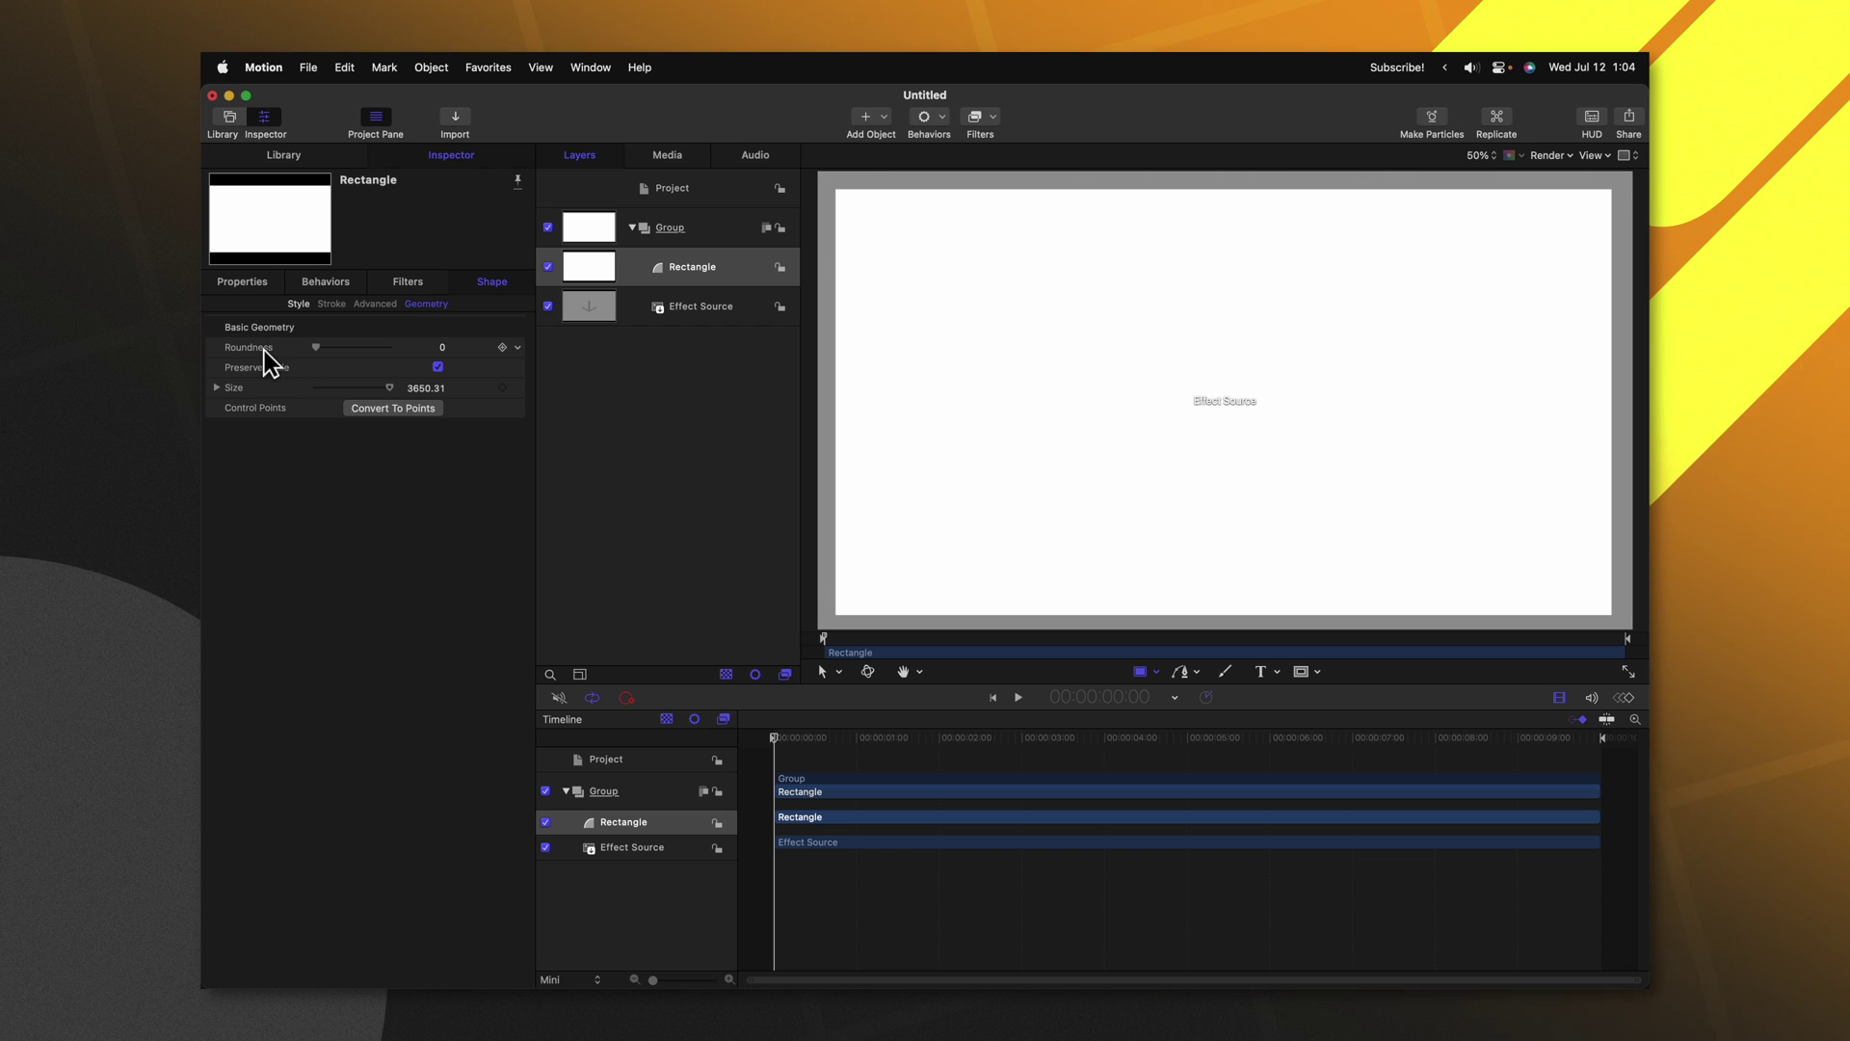
{"action": "left_click_drag", "start_coordinate": [314, 349], "coordinate": [385, 350]}
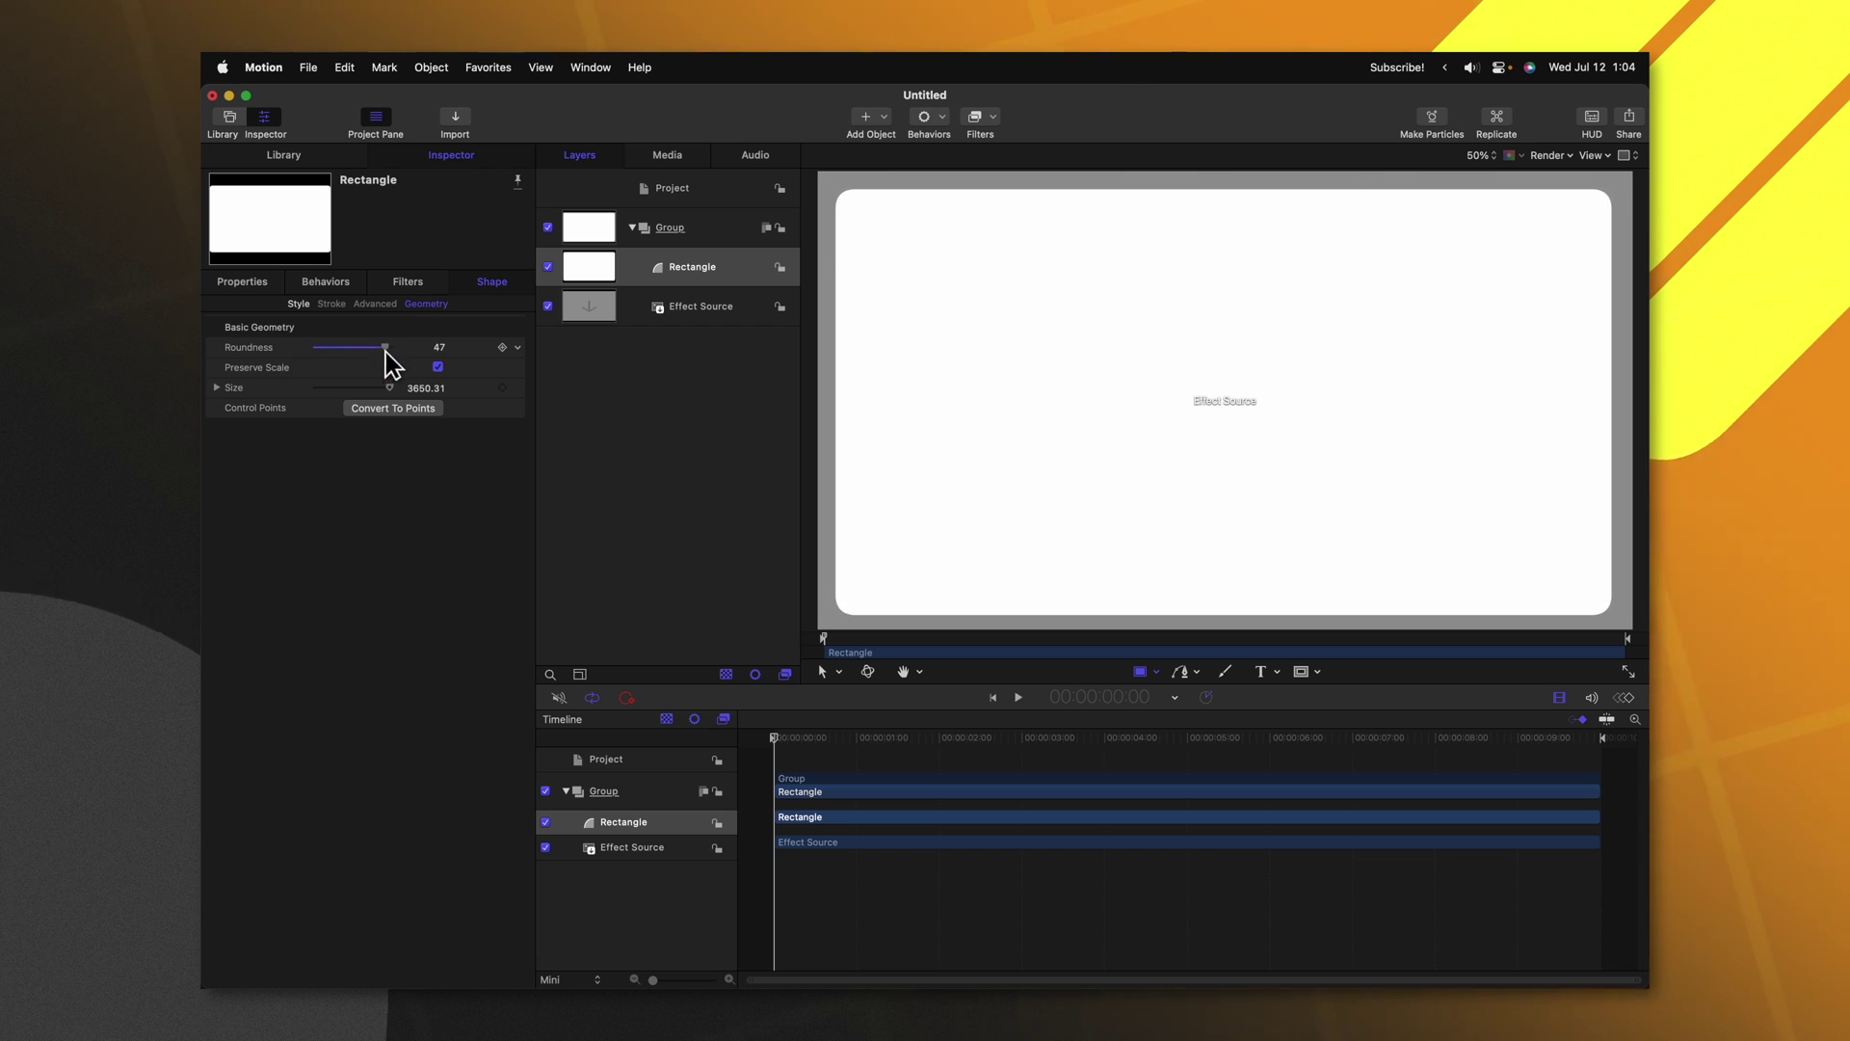
Add an Image Mask to Effect Source with the Rectangle layer as its Mask Source
{"action": "right_click", "coordinate": [591, 303]}
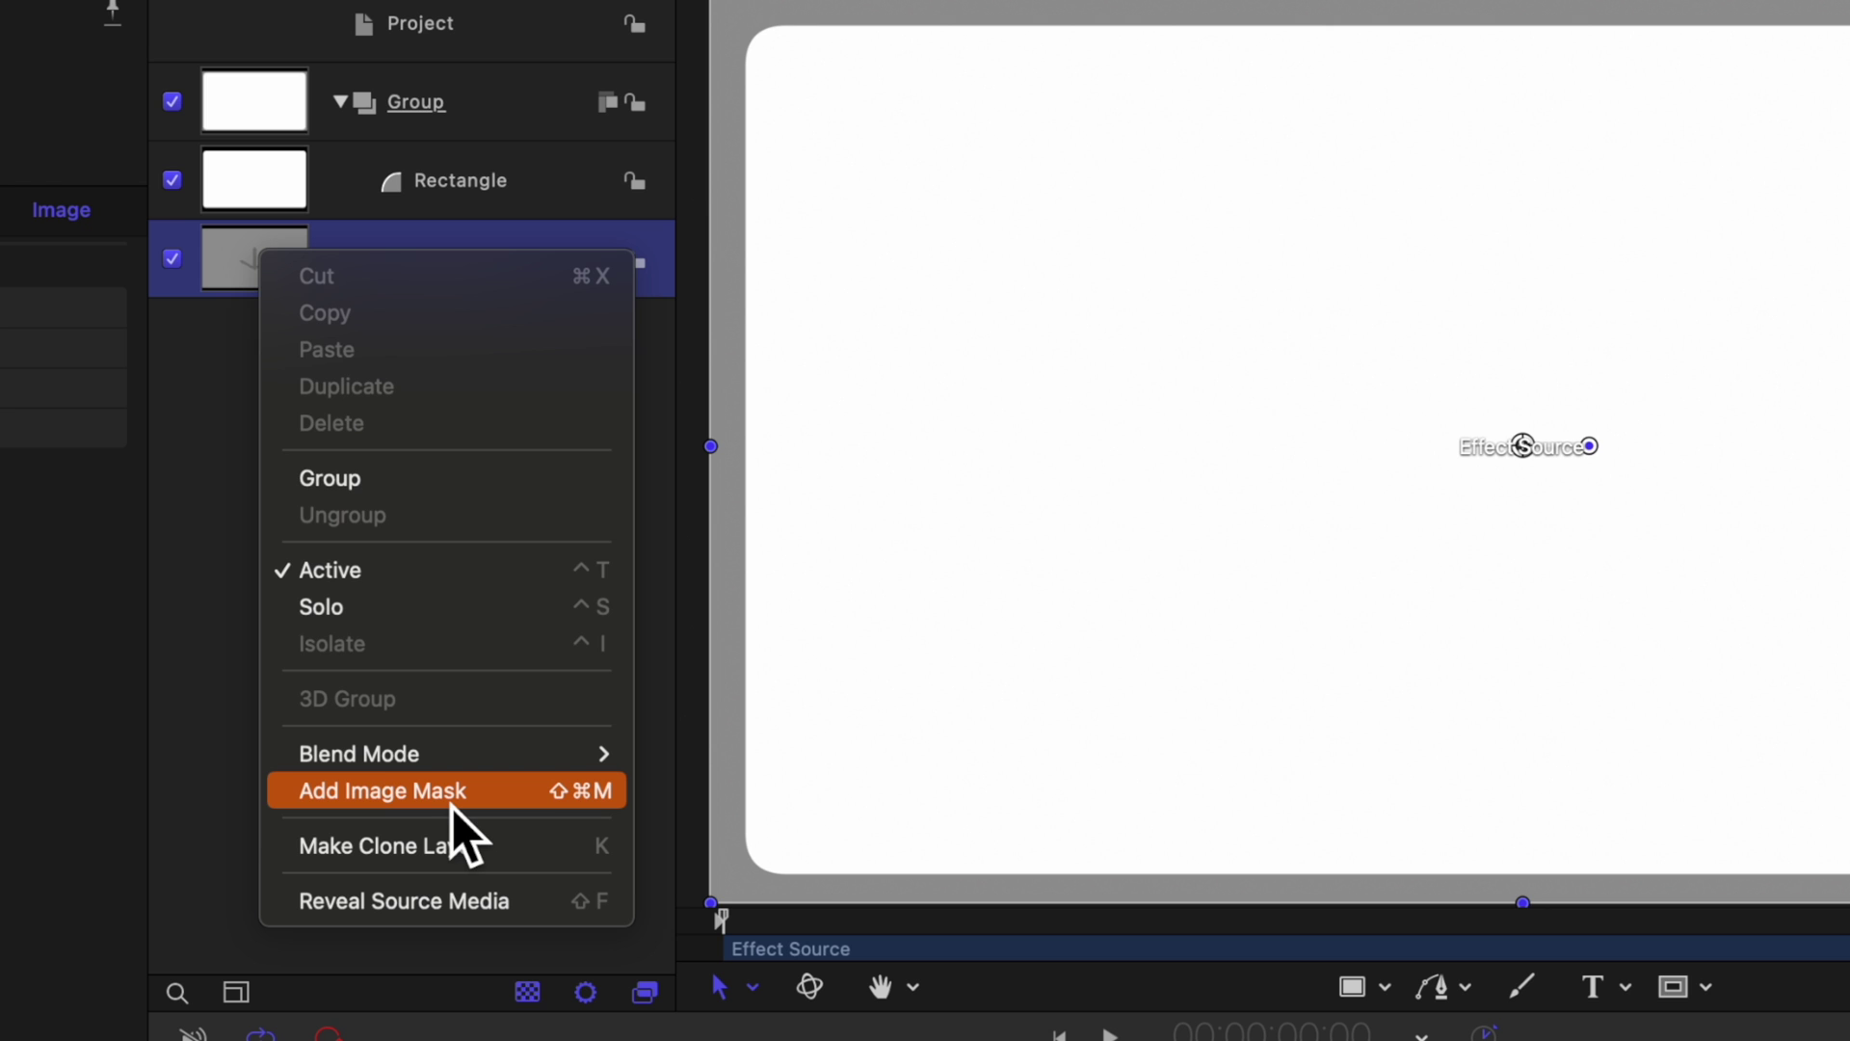
{"action": "left_click", "coordinate": [453, 804]}
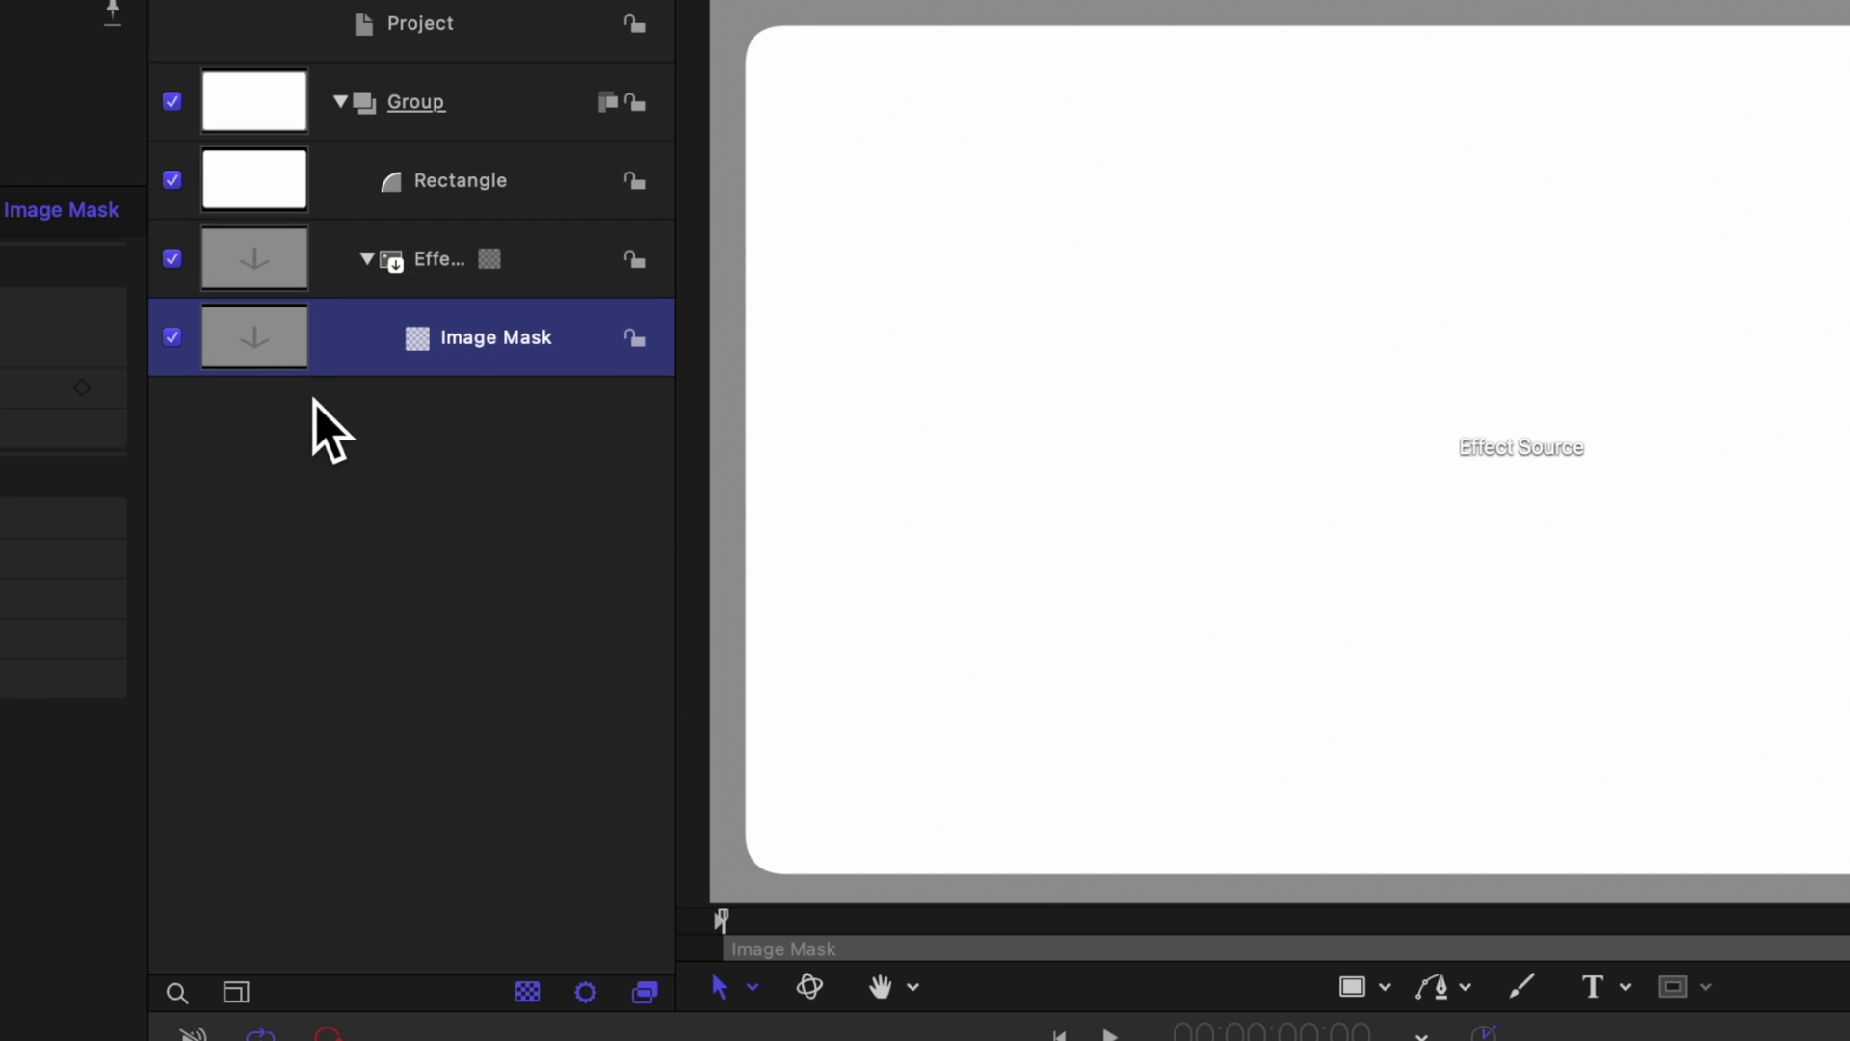
{"action": "left_click_drag", "start_coordinate": [280, 191], "coordinate": [268, 347]}
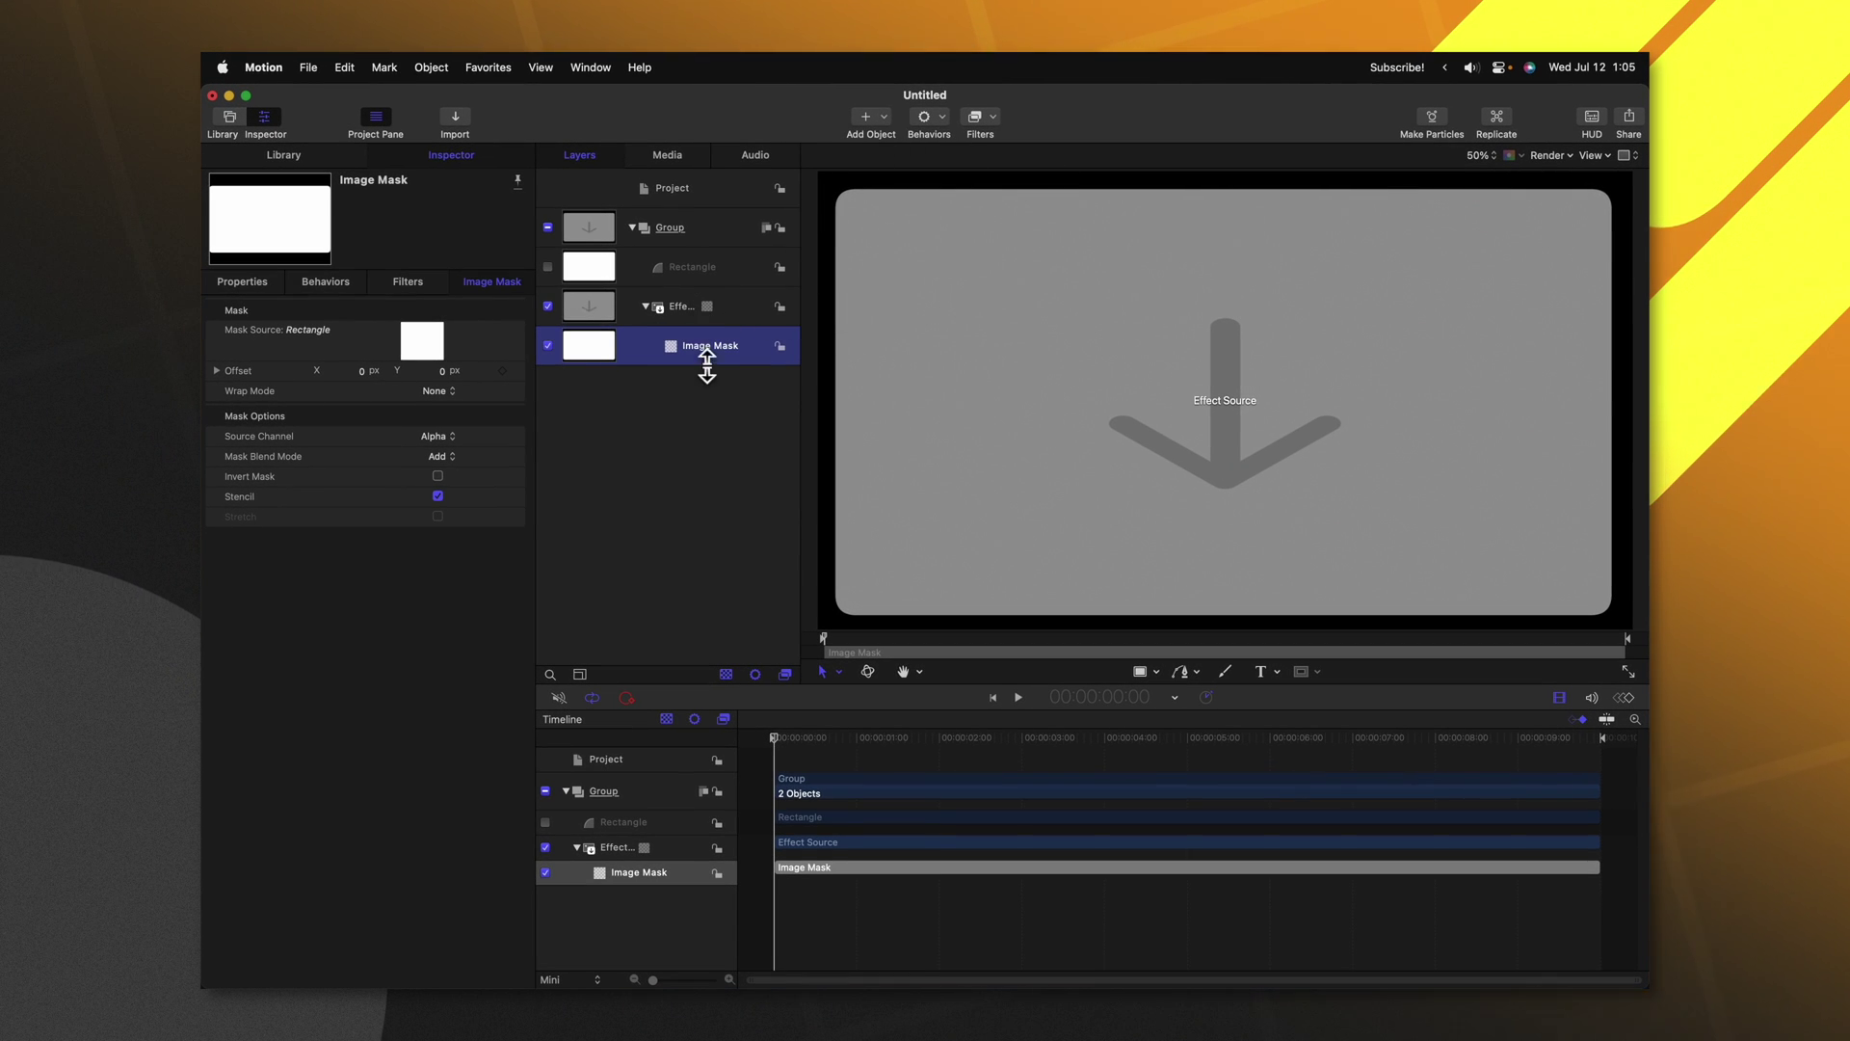
Save the rounded-frame effect as a named Final Cut Pro template in the Tutorials category
{"action": "key", "text": "super+s"}
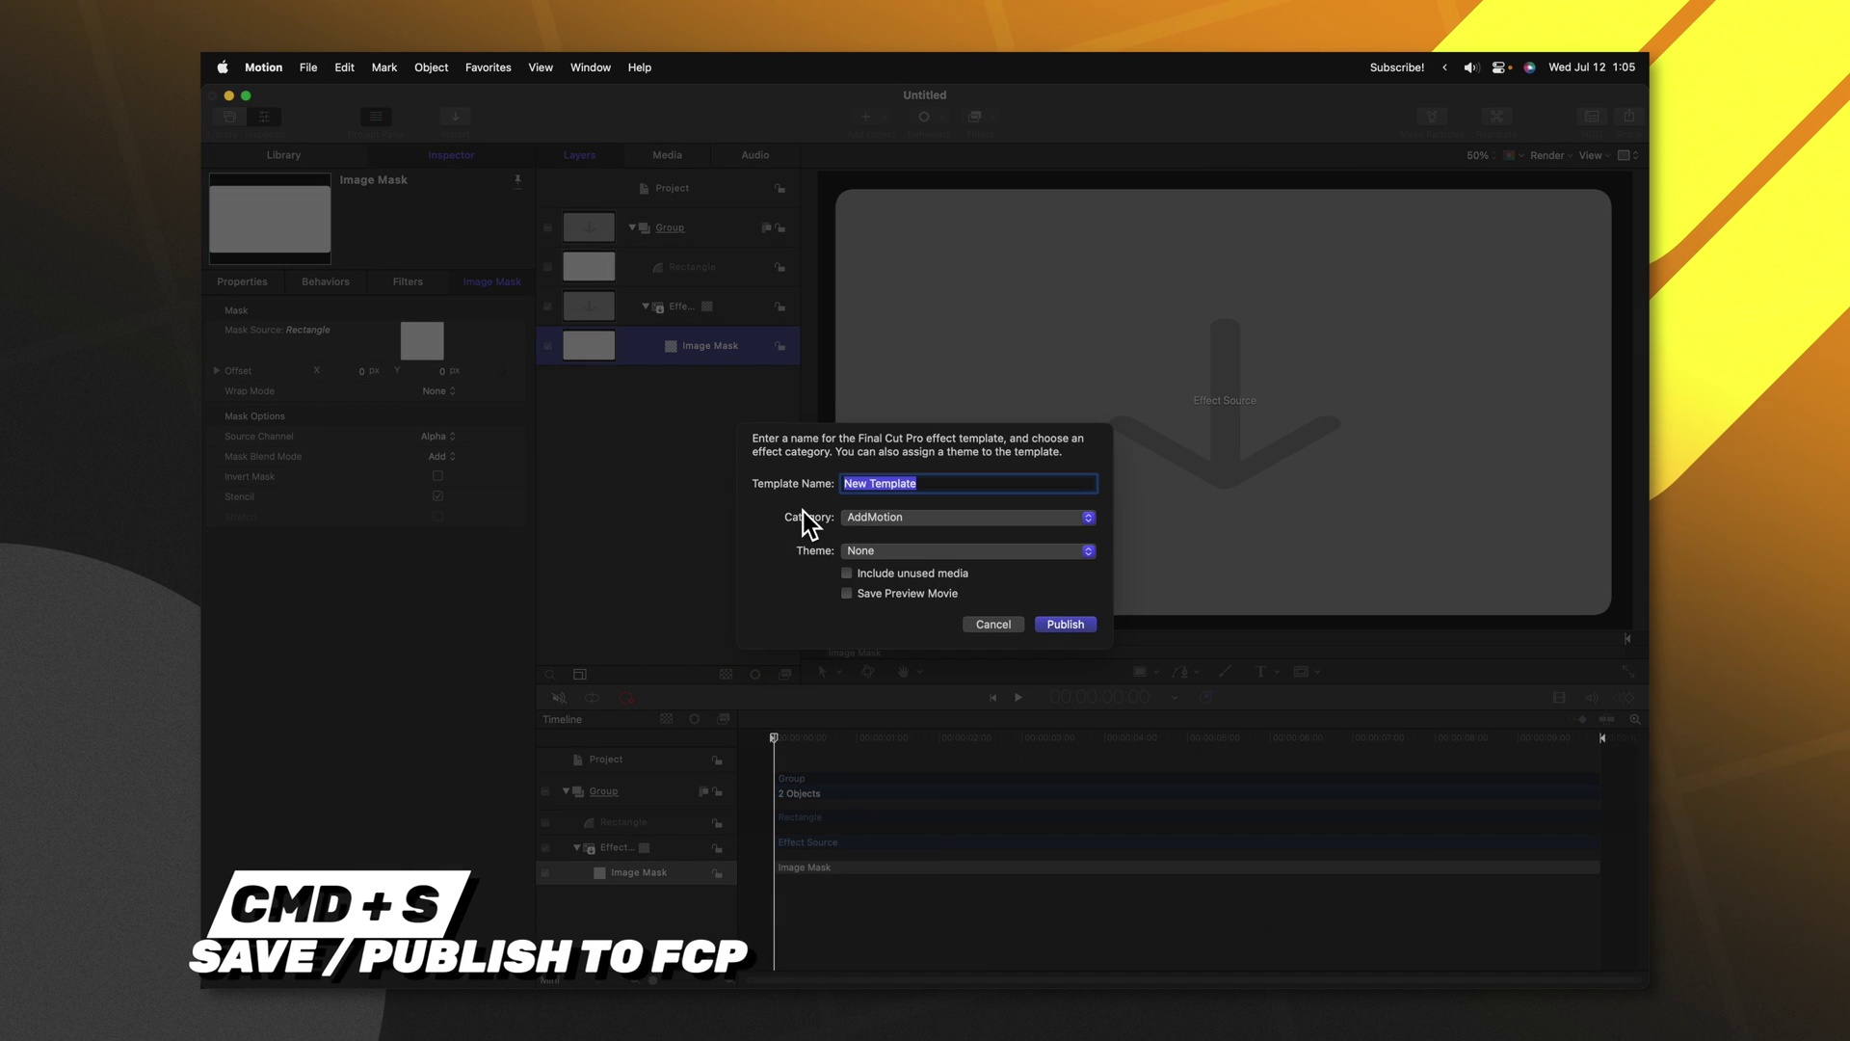
{"action": "type", "text": "Ali A"}
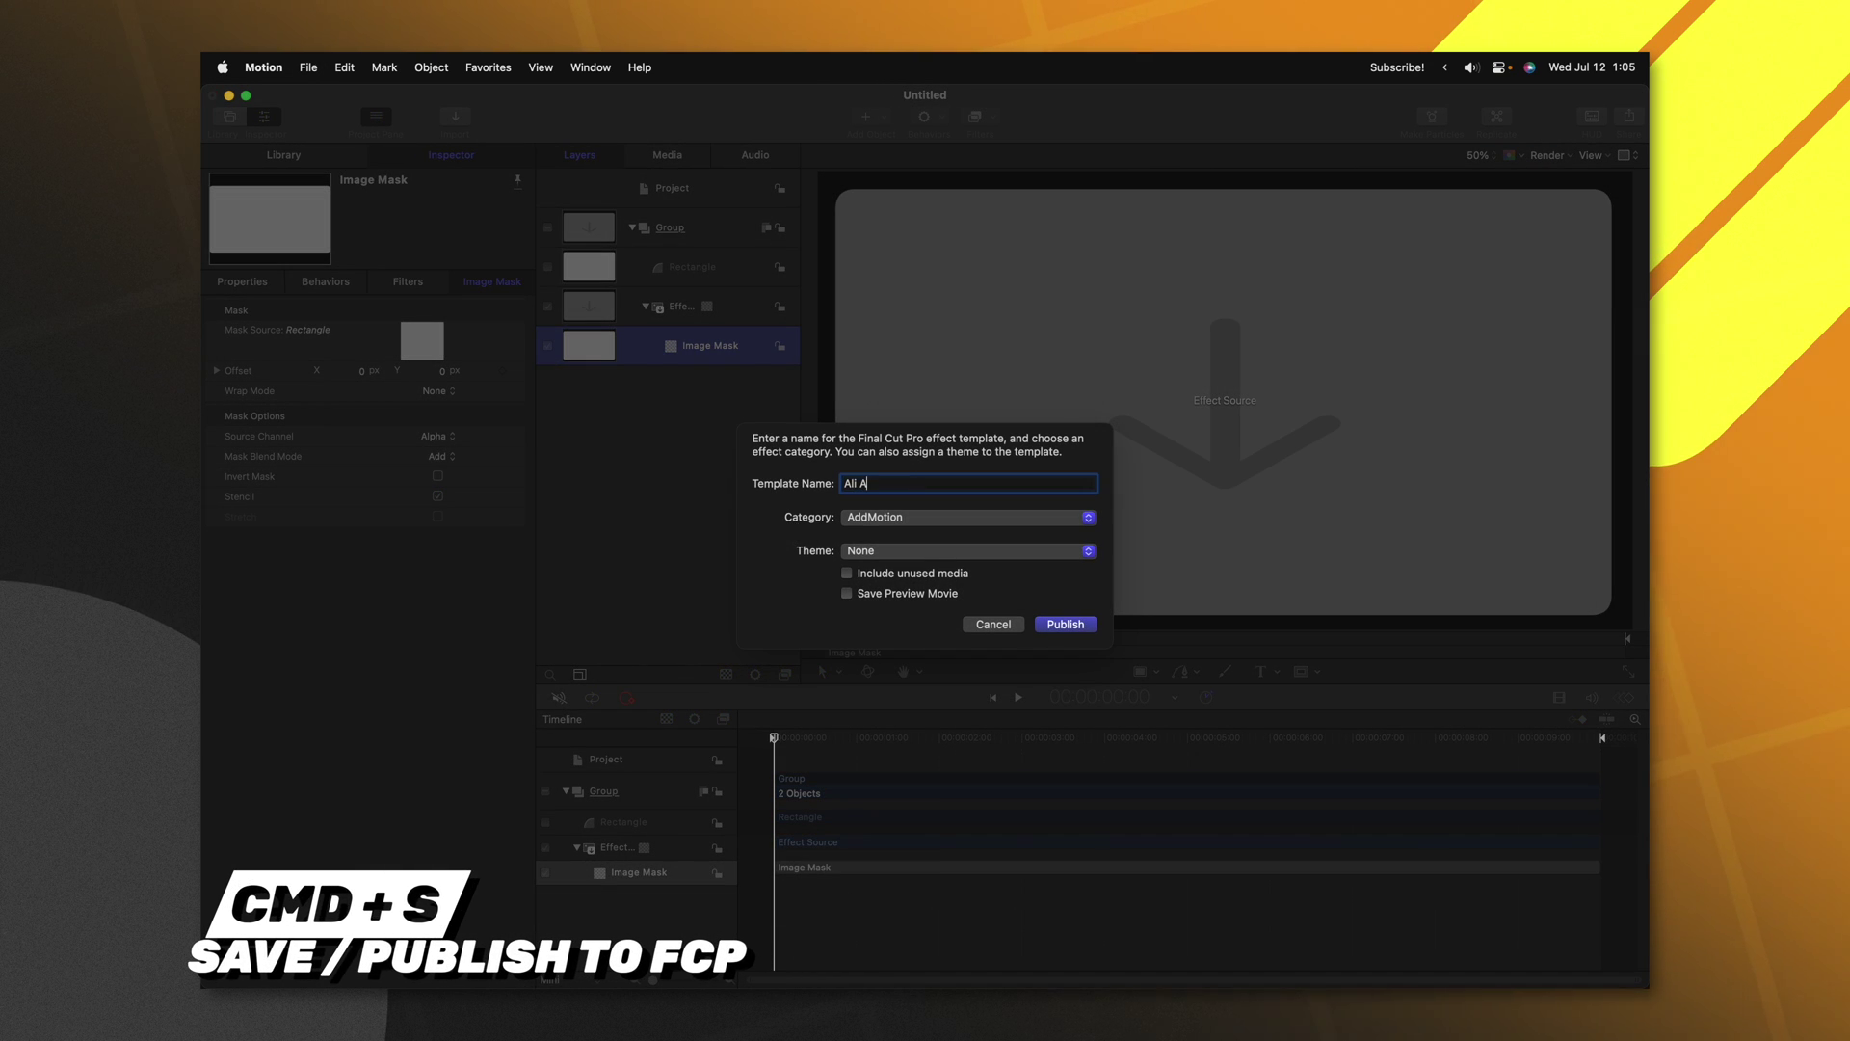
{"action": "type", "text": "bdaal Frame"}
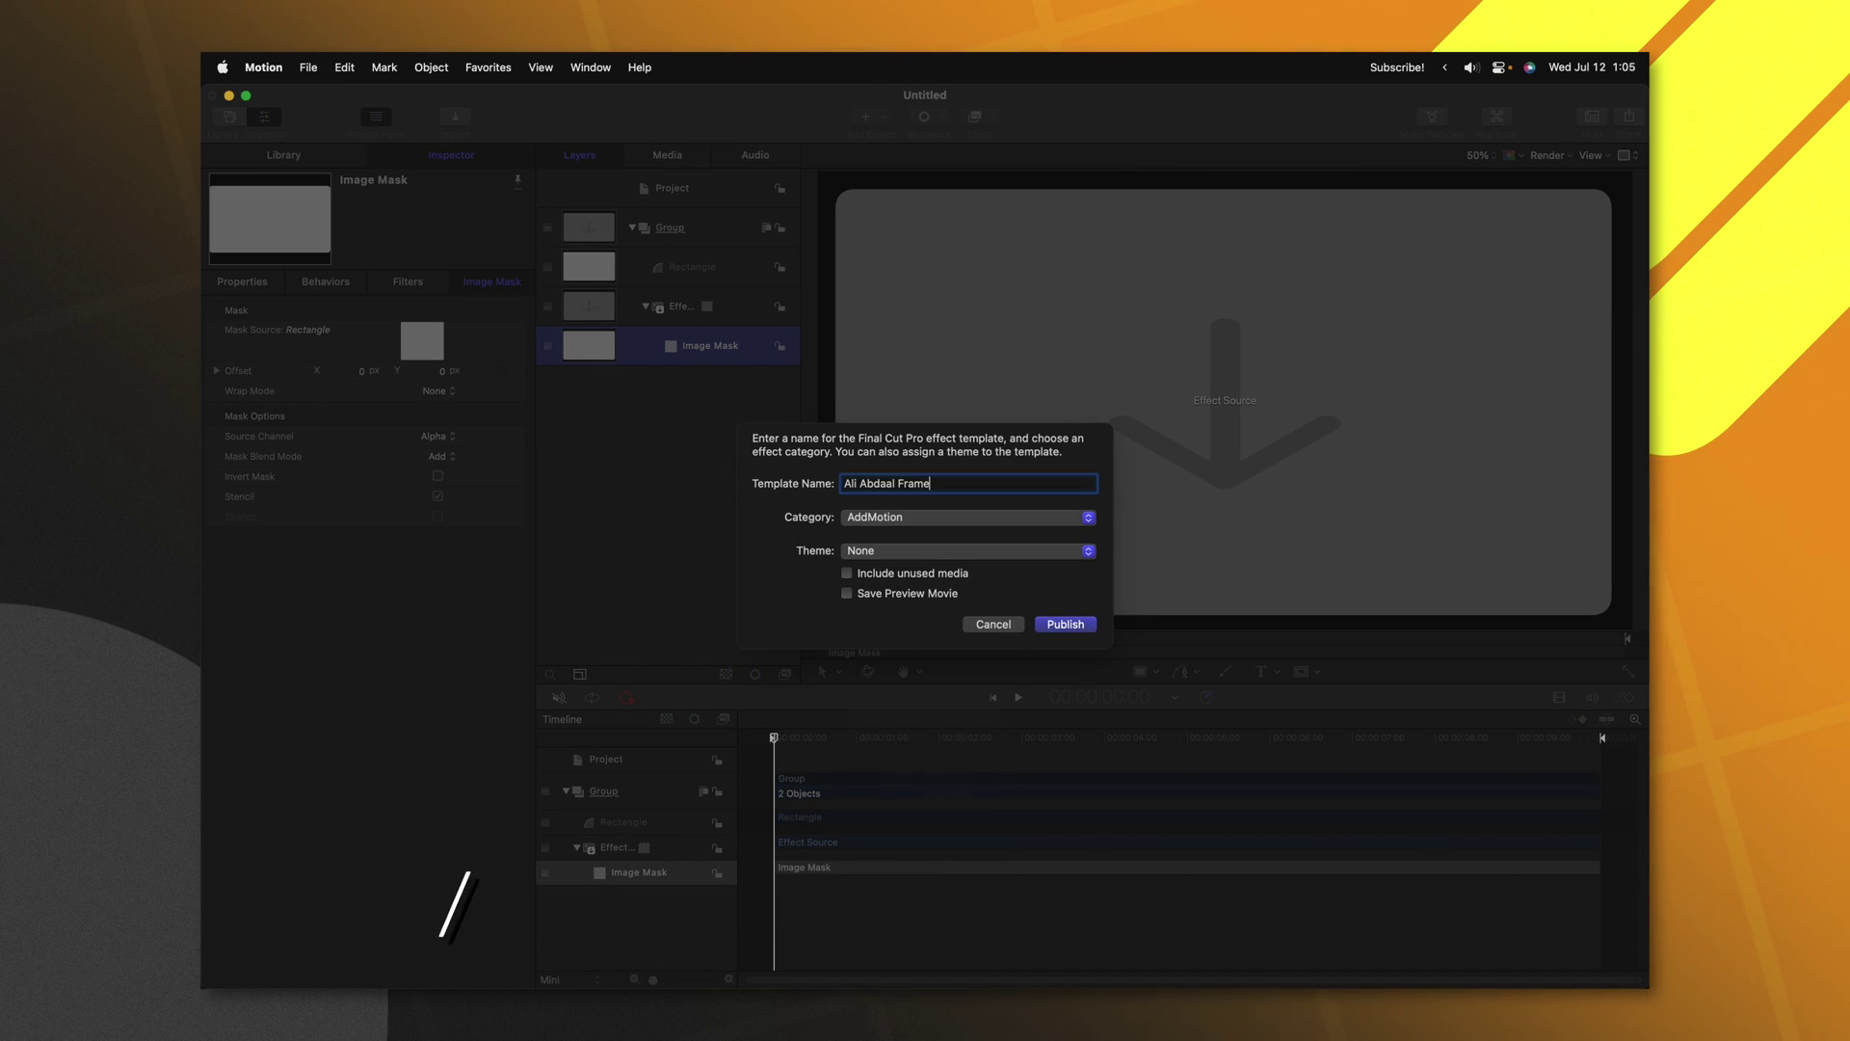
{"action": "left_click", "coordinate": [921, 525]}
{"action": "scroll", "coordinate": [958, 617], "scroll_direction": "down", "scroll_amount": 5}
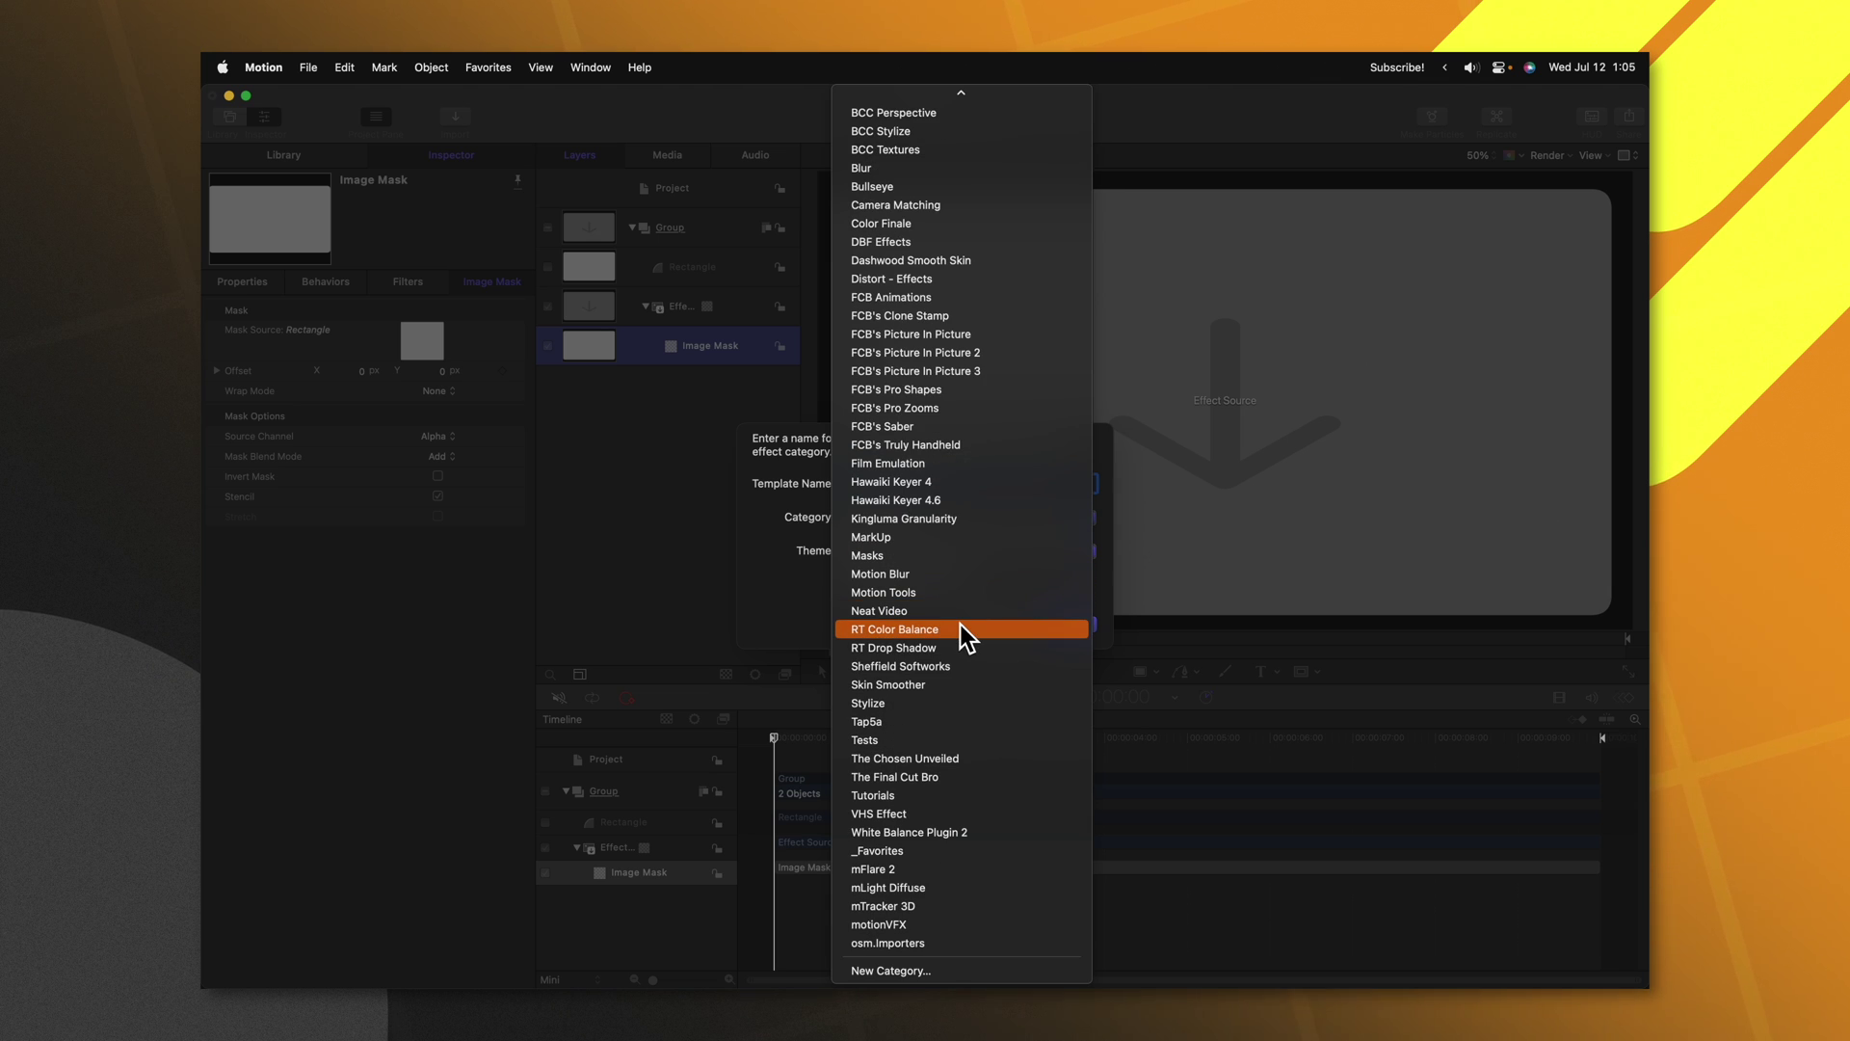
{"action": "left_click", "coordinate": [968, 794]}
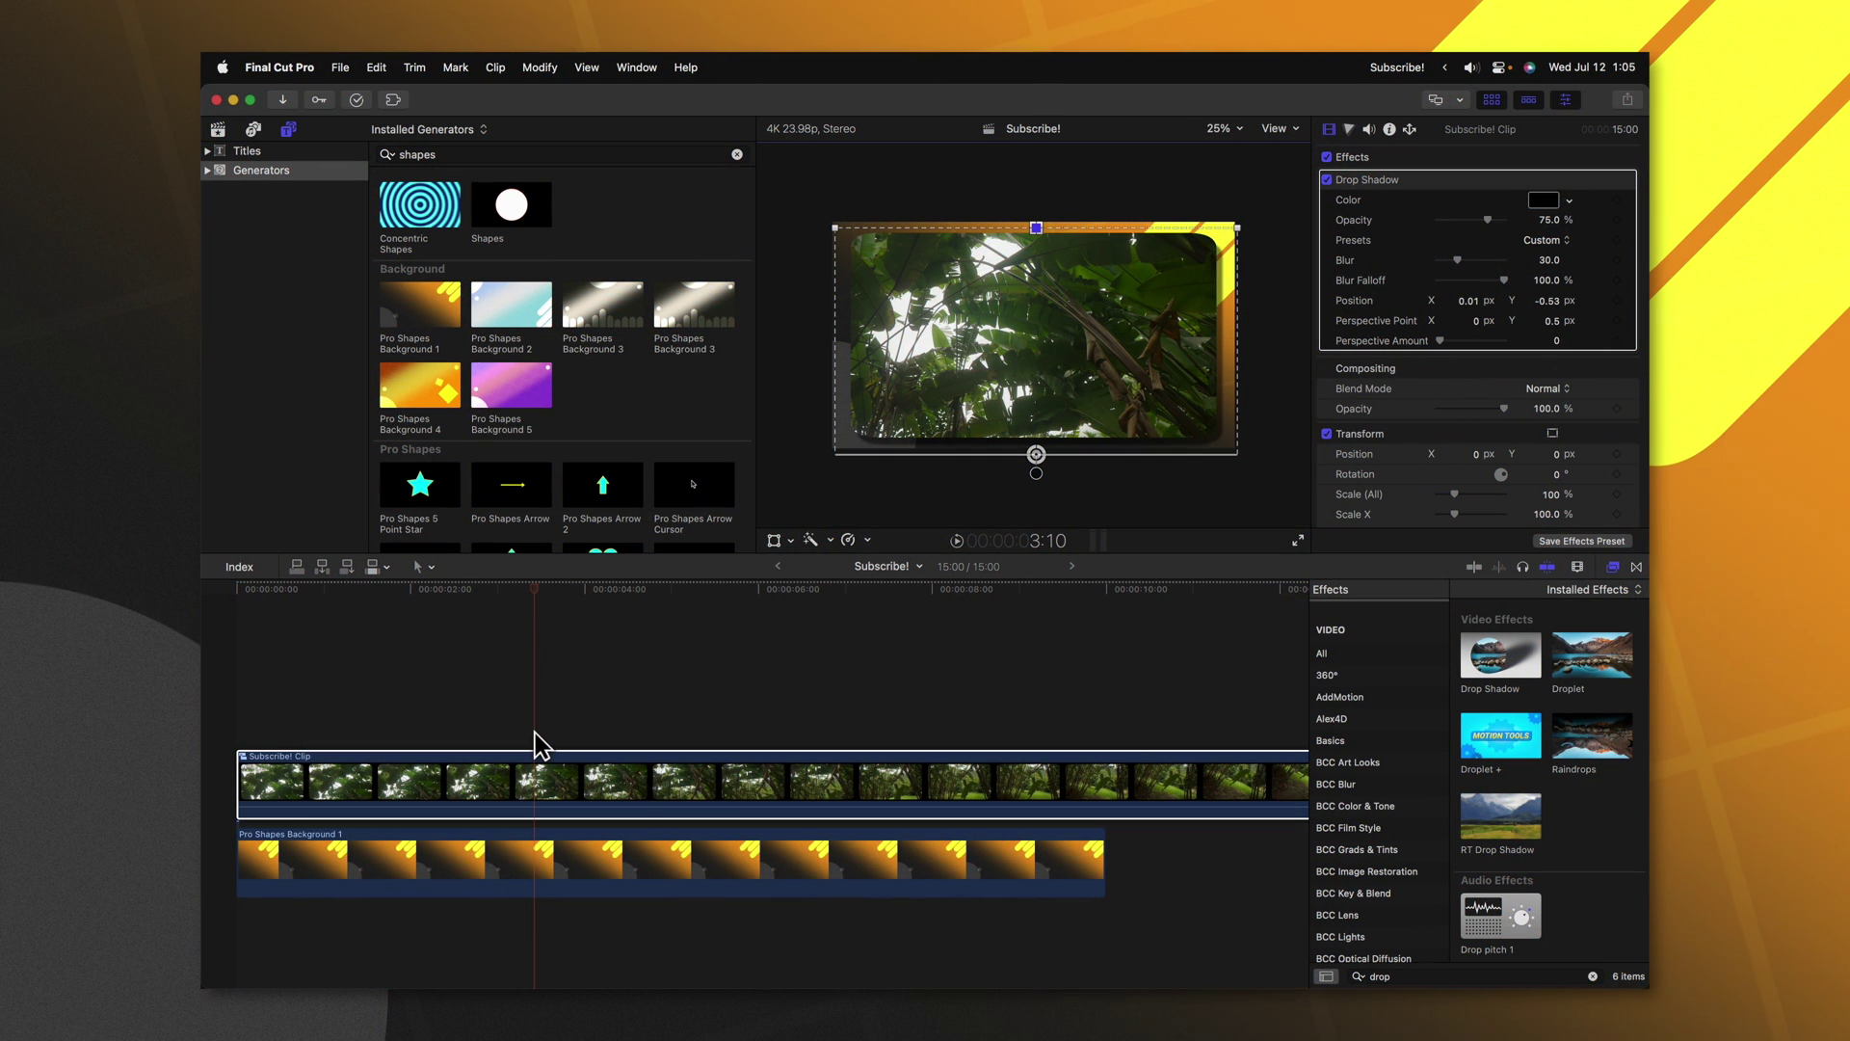
Break apart the compound clip and delete the old Shapes clip from the timeline
{"action": "key", "text": "super+shift+g"}
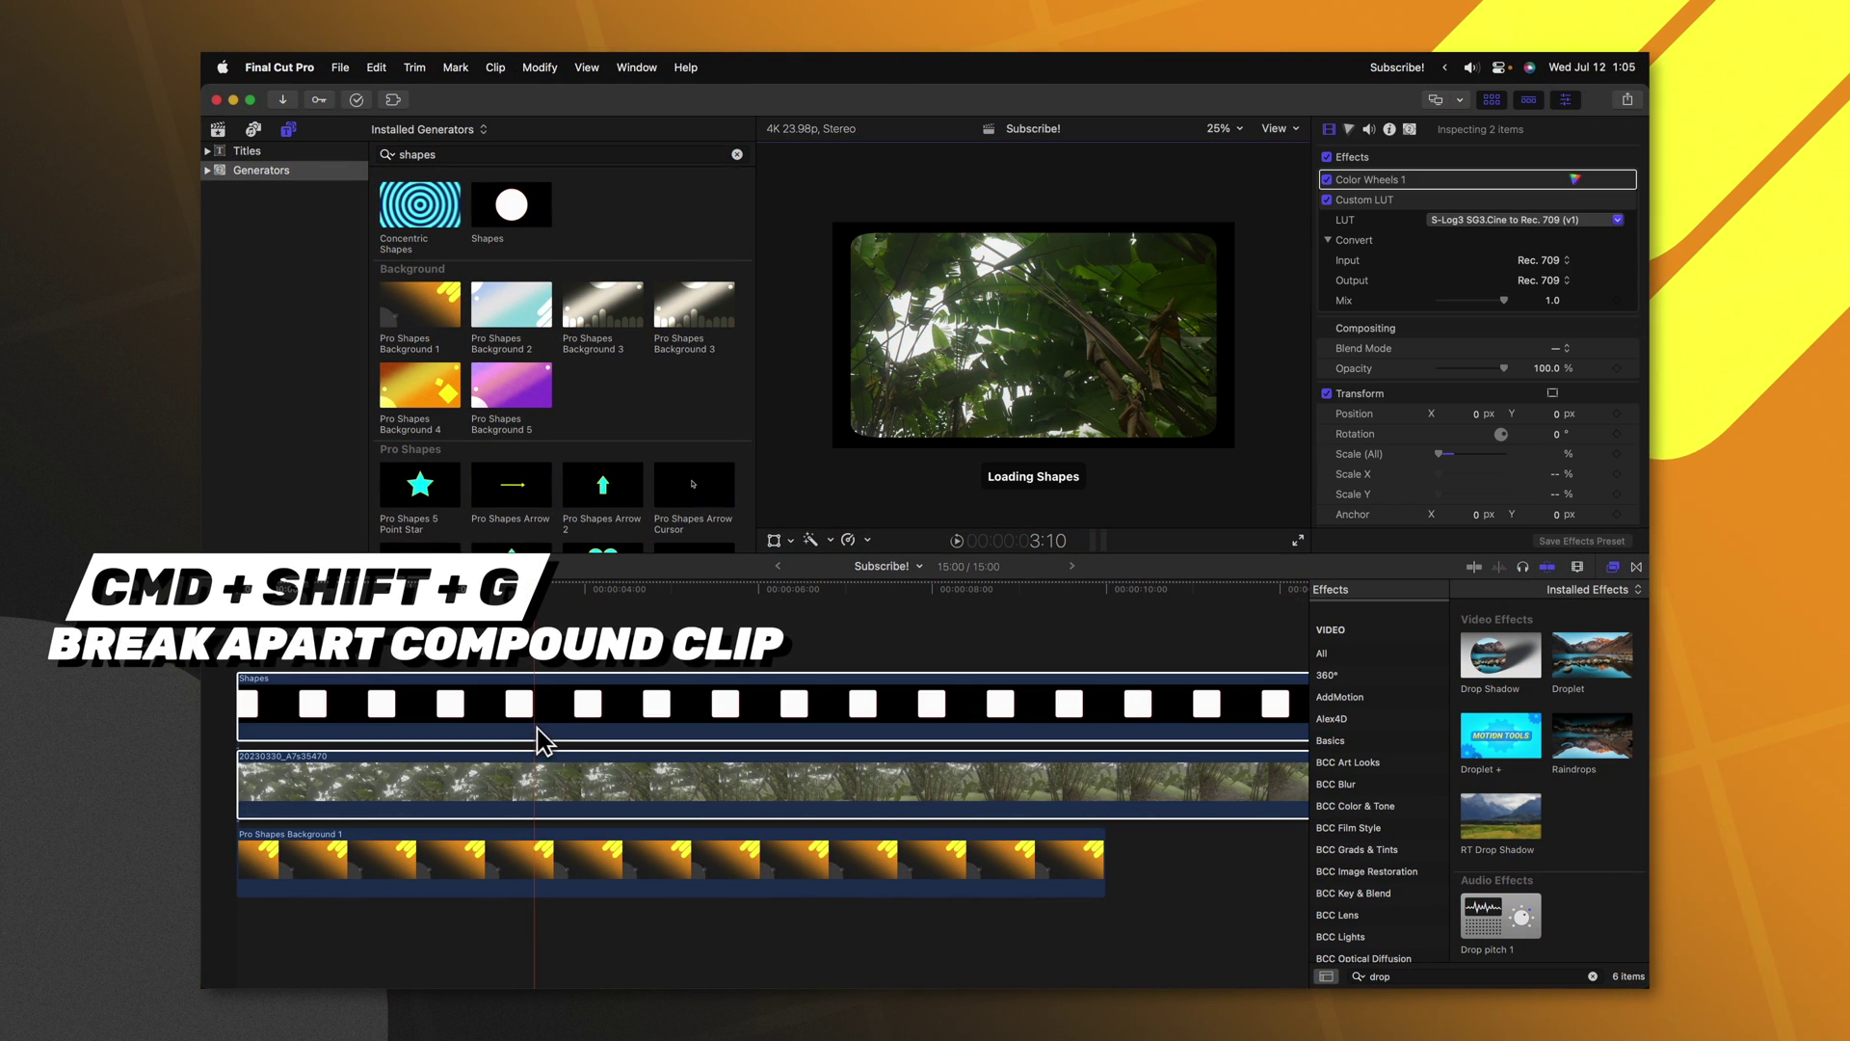
{"action": "left_click", "coordinate": [553, 681]}
{"action": "key", "text": "Delete"}
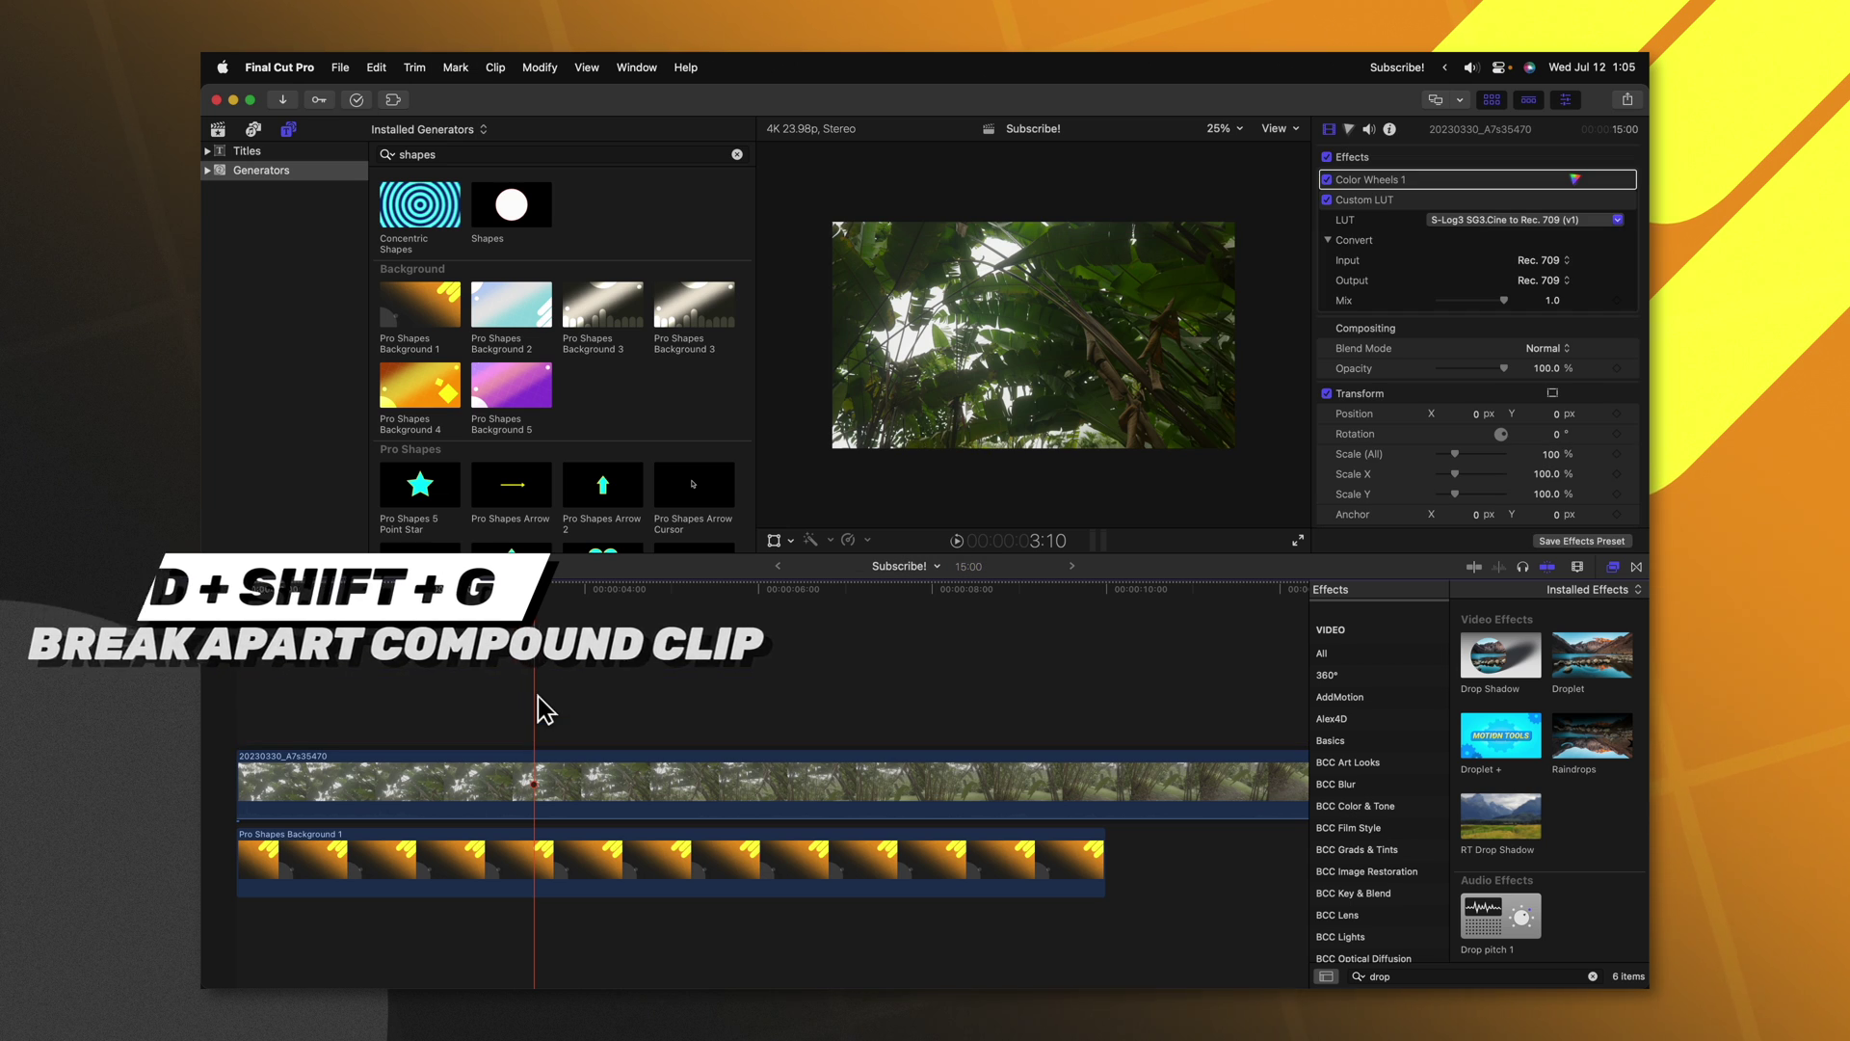
Apply the newly published rounded-frame effect to the jungle footage clip
{"action": "left_click", "coordinate": [543, 781]}
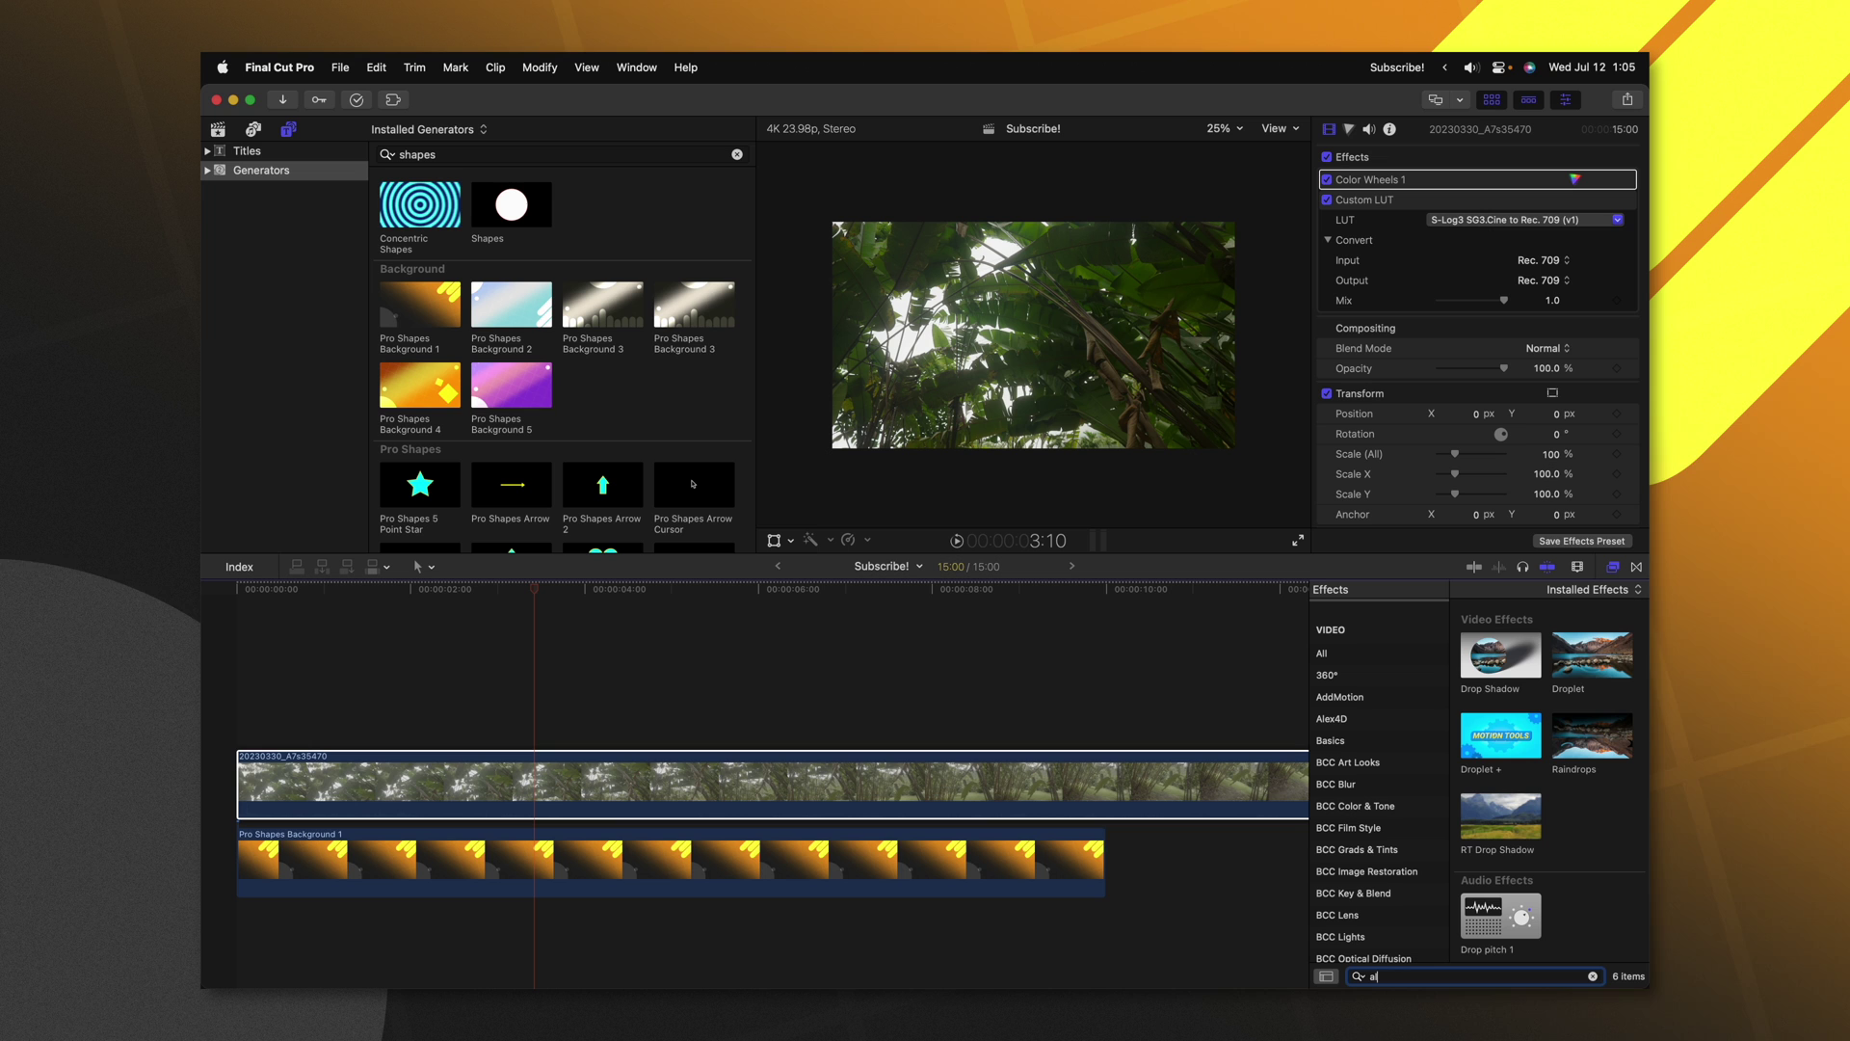
{"action": "left_click_drag", "start_coordinate": [1500, 656], "coordinate": [772, 753]}
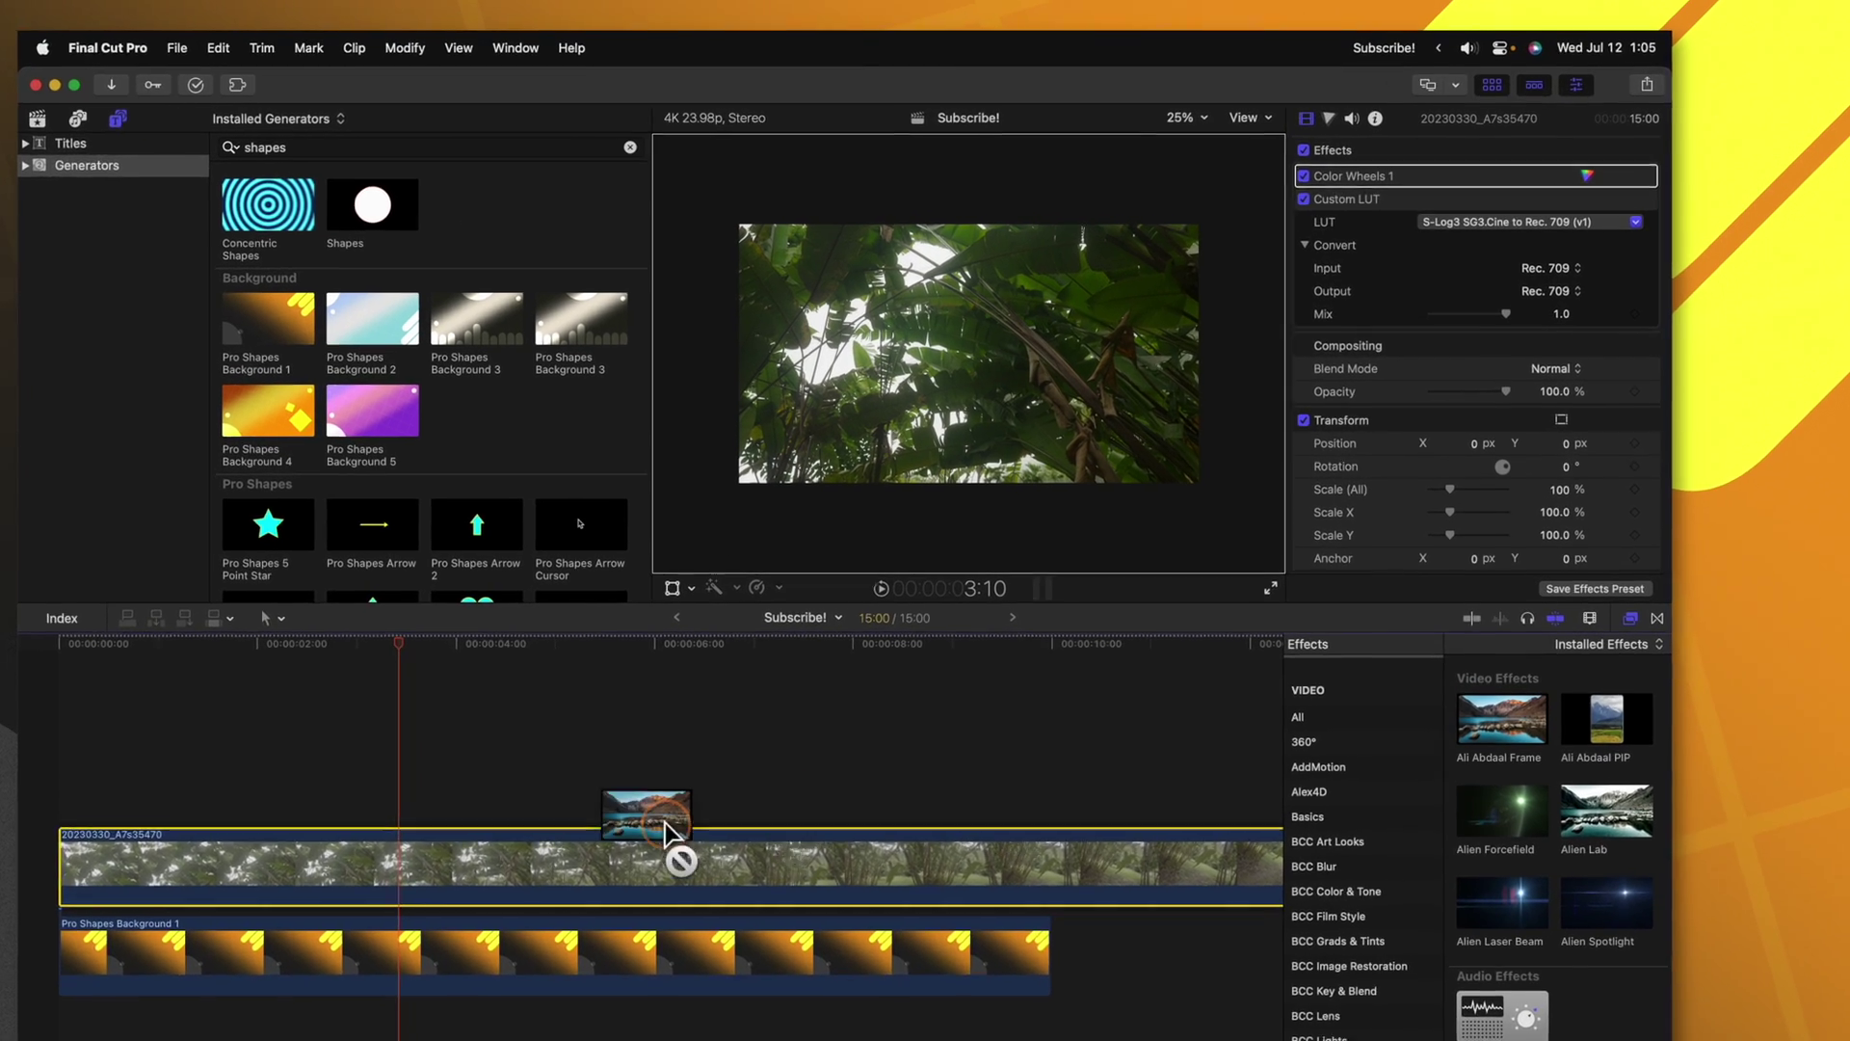
{"action": "left_click_drag", "start_coordinate": [672, 831], "coordinate": [673, 853]}
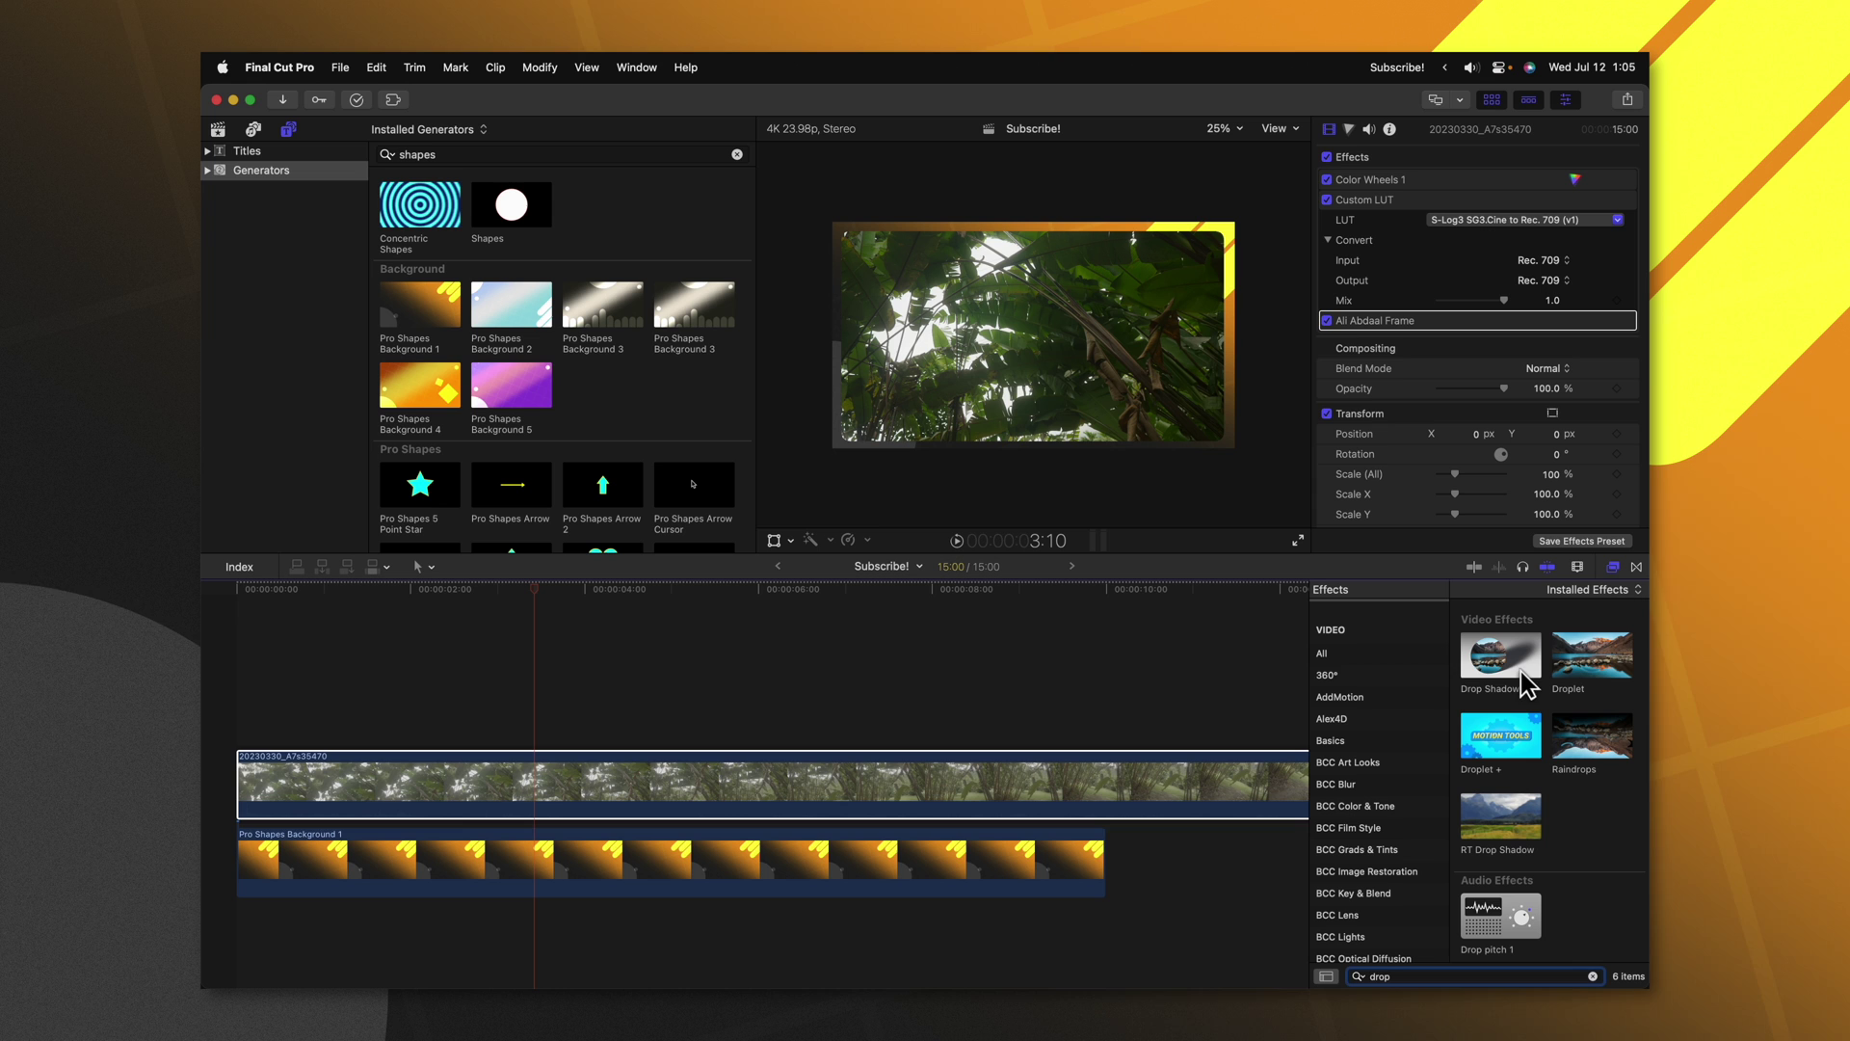
Apply Drop Shadow to the framed jungle footage, giving a 75% opacity, blur 30 shadow
{"action": "left_click_drag", "start_coordinate": [1500, 656], "coordinate": [607, 771]}
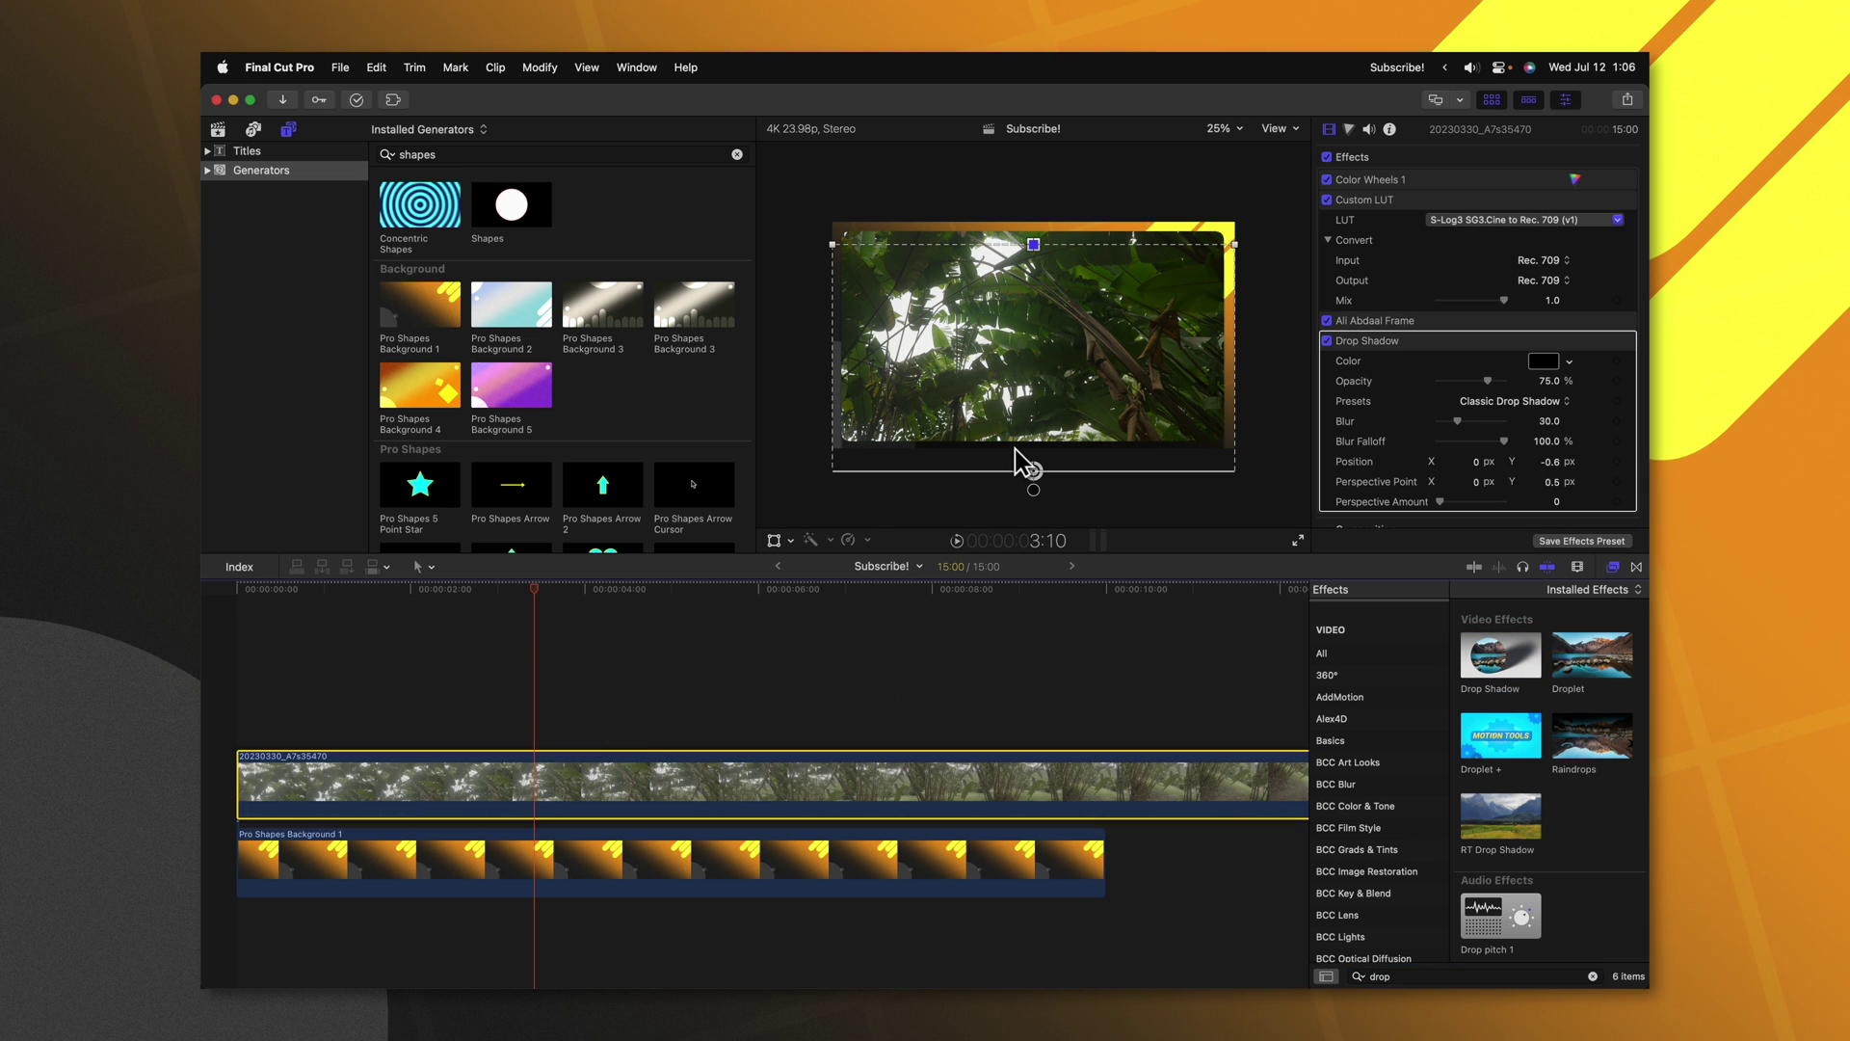